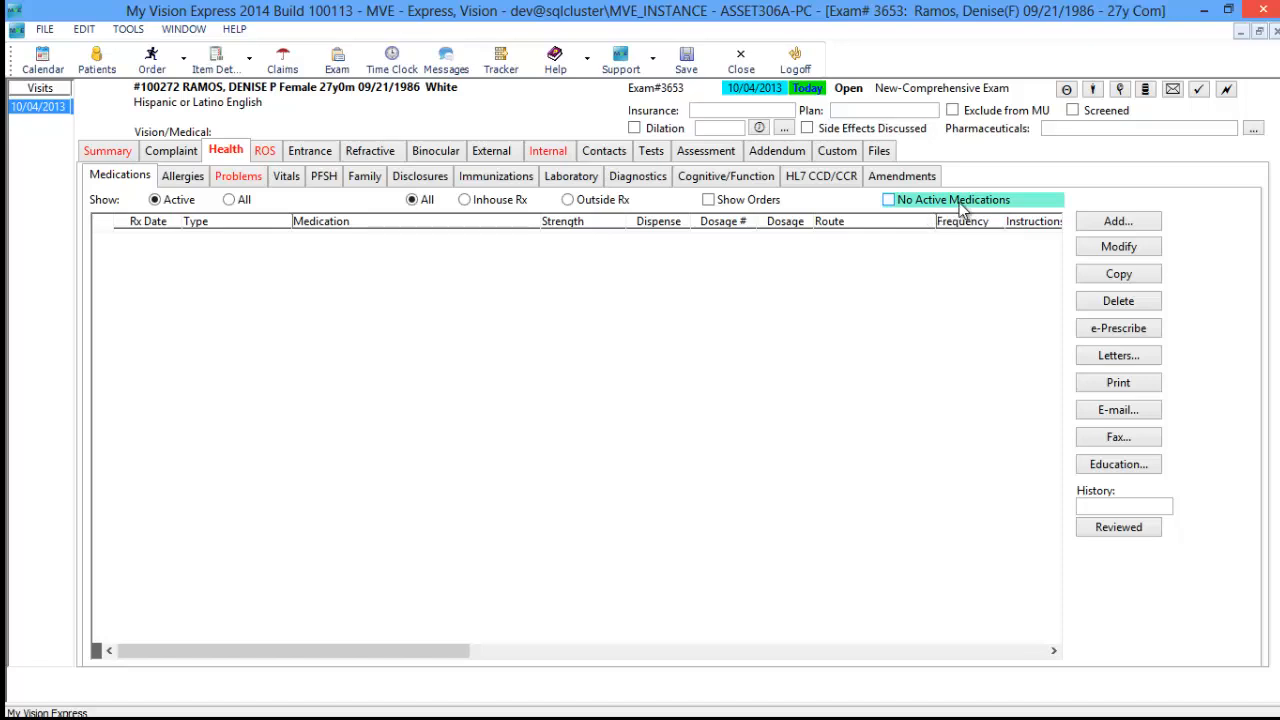
Add a medication entry for the patient by searching the Rx terms for xalatan and selecting Xalatan drops.
left_click(889, 201)
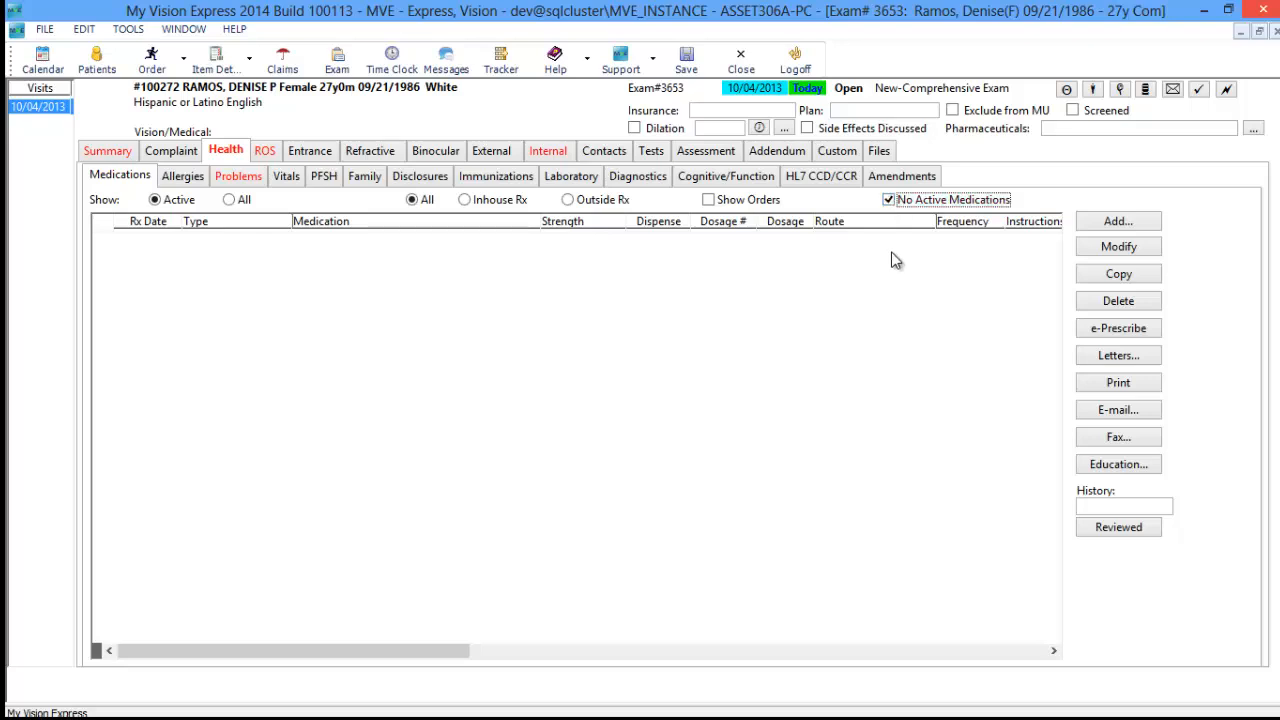
left_click(890, 200)
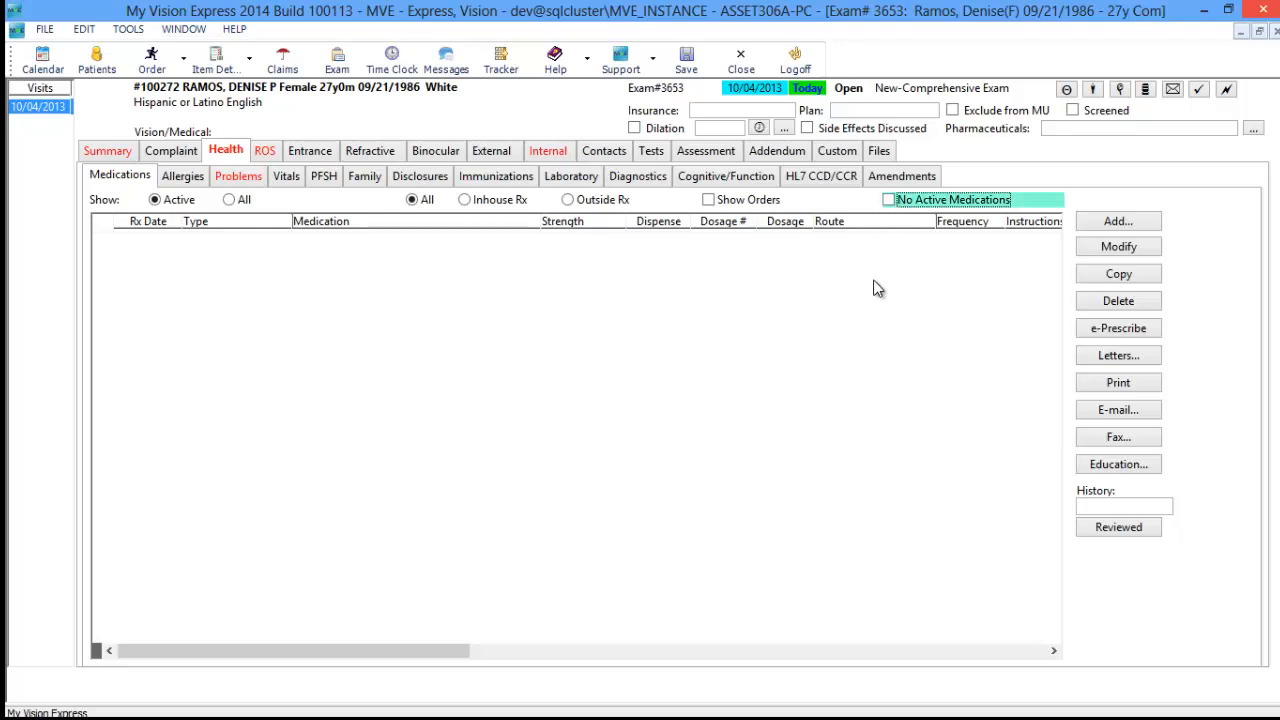
left_click(1113, 224)
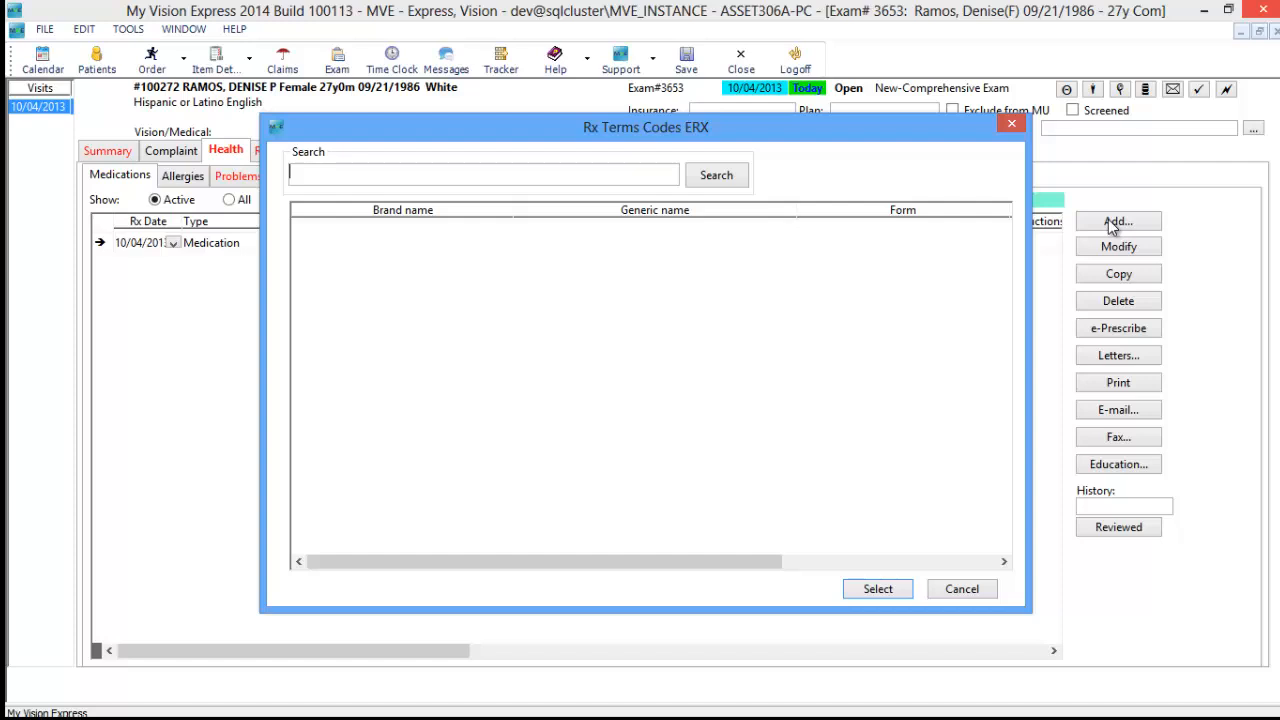
type("xalatan")
left_click(717, 176)
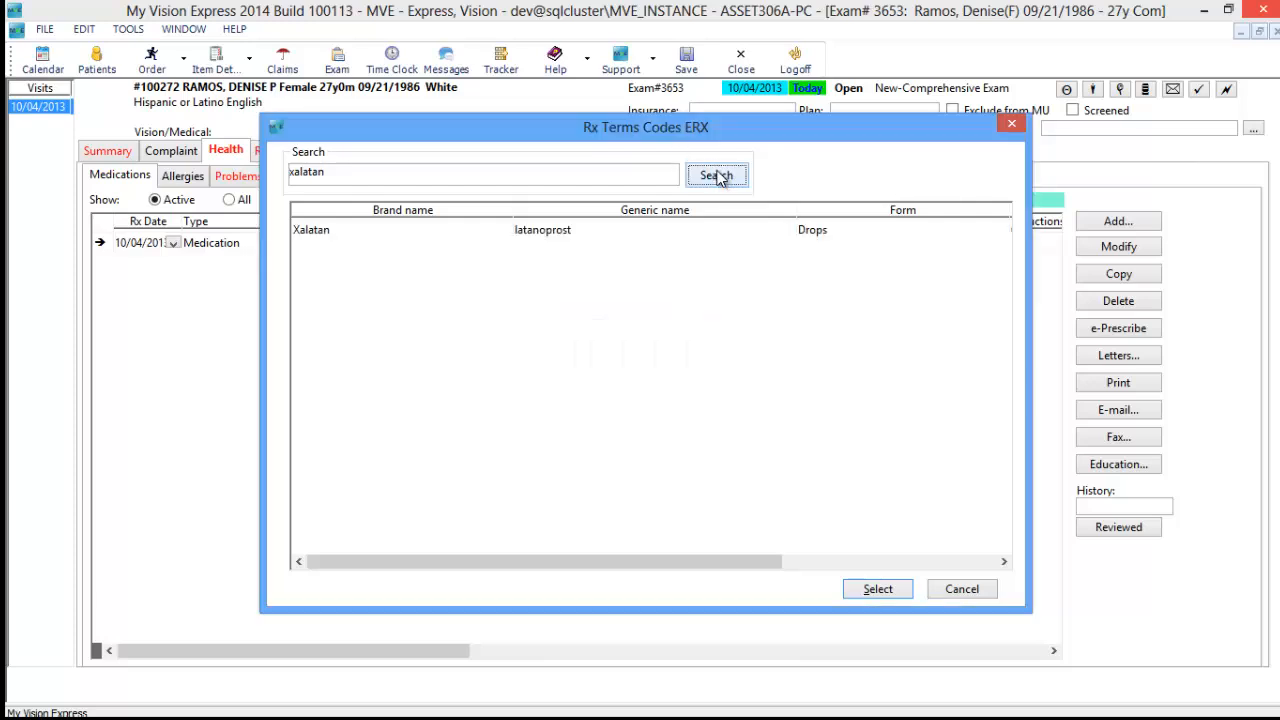
left_click(545, 236)
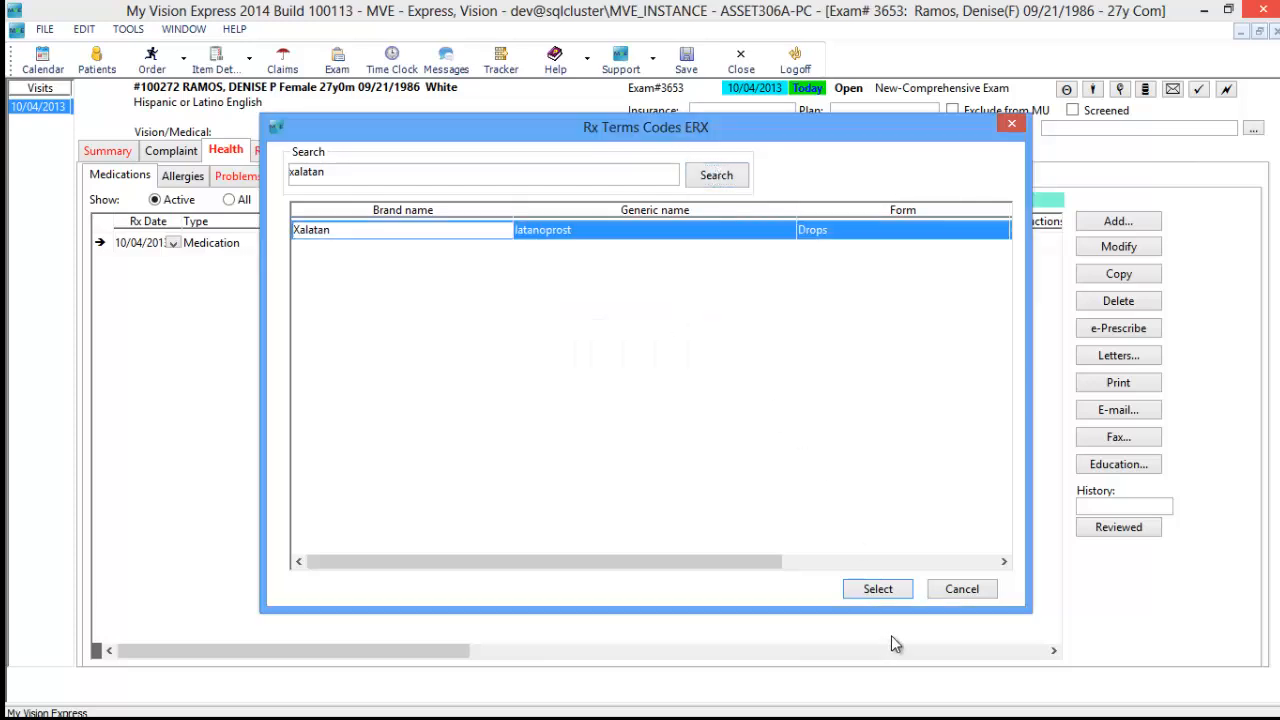
left_click(893, 589)
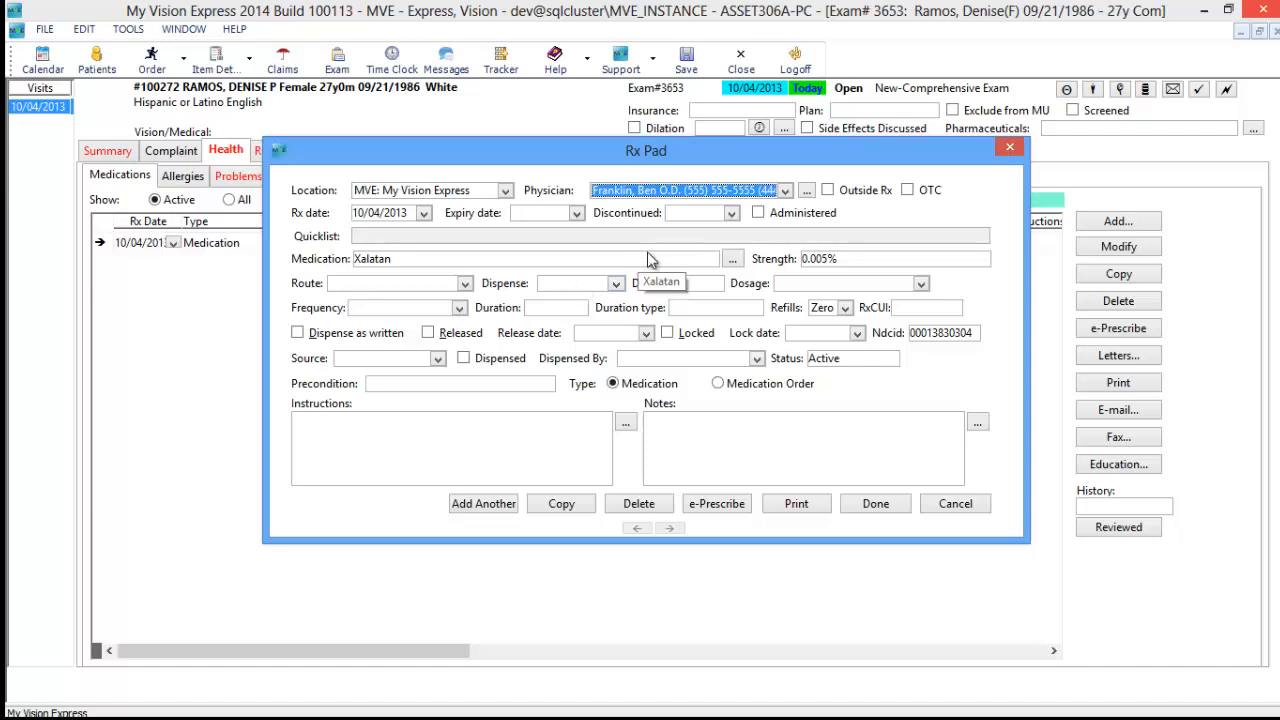
Mark the prescription as an outside Rx and replace its medication name with "Blood pressure med".
left_click(826, 191)
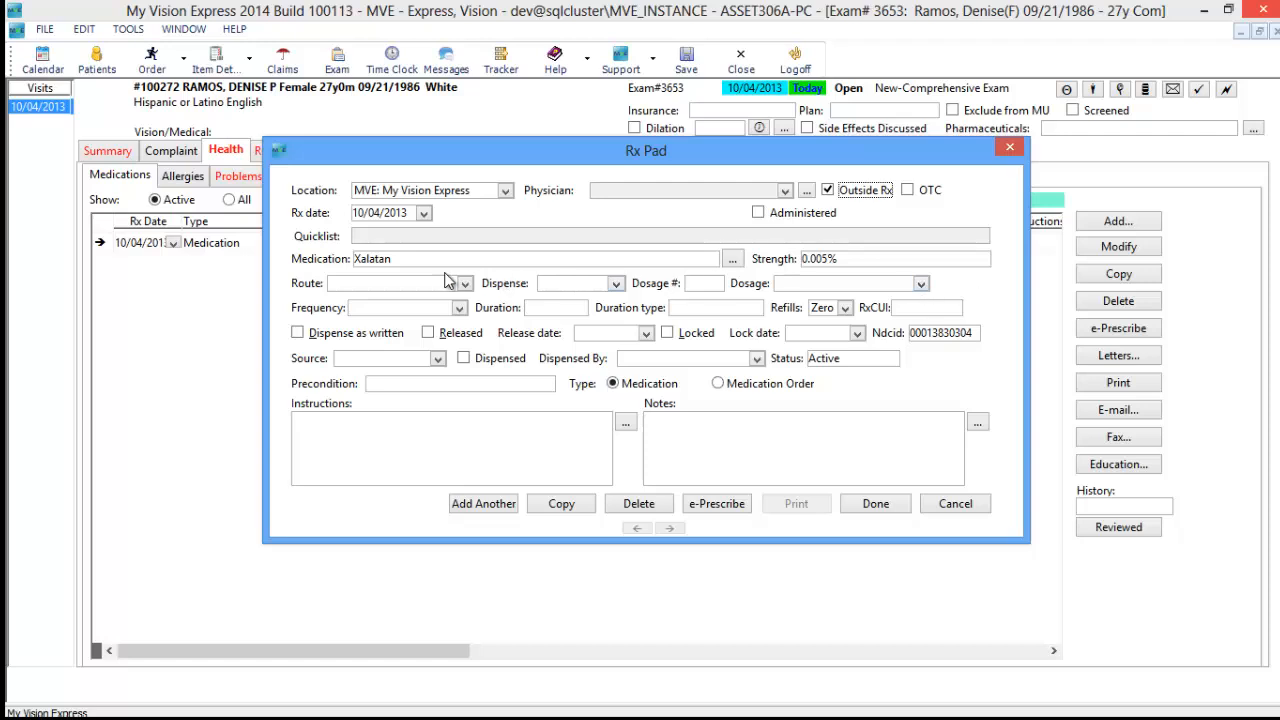
left_click(403, 260)
double_click(403, 259)
key("BackSpace")
type("Blood pressure med")
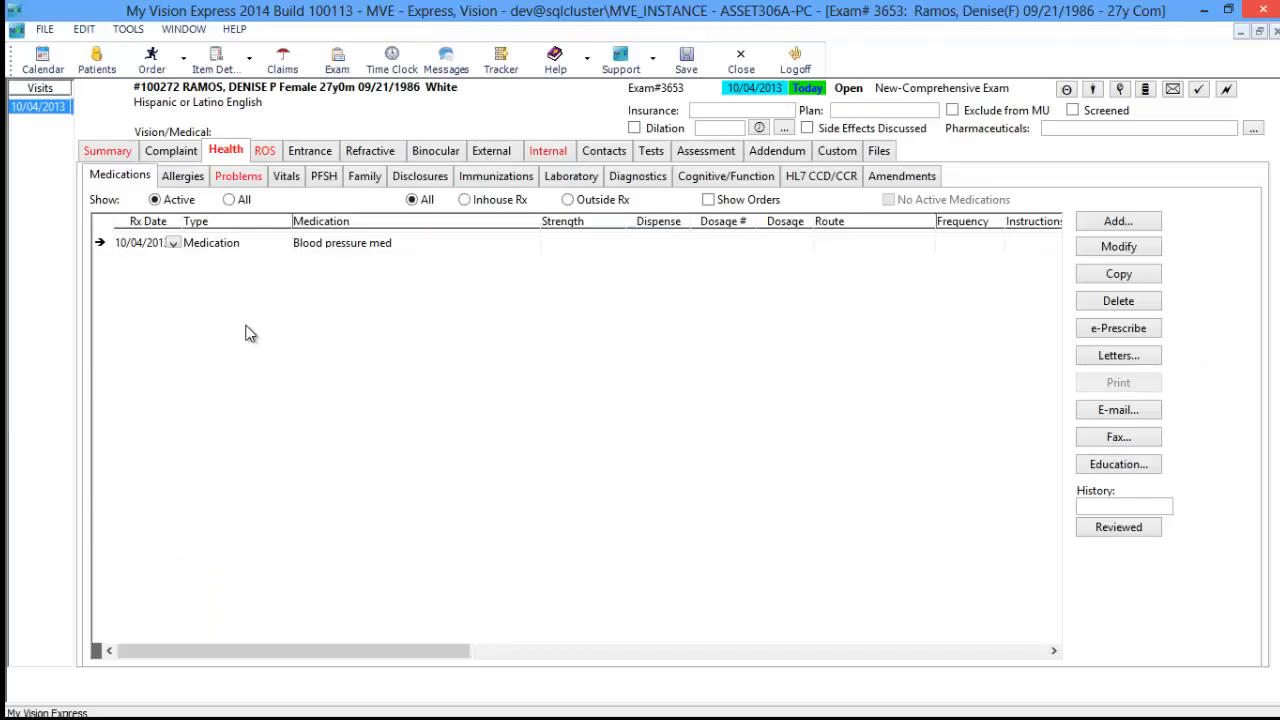
Add an allergy entry of type Drug for Penicillin G to the patient's health record.
left_click(189, 179)
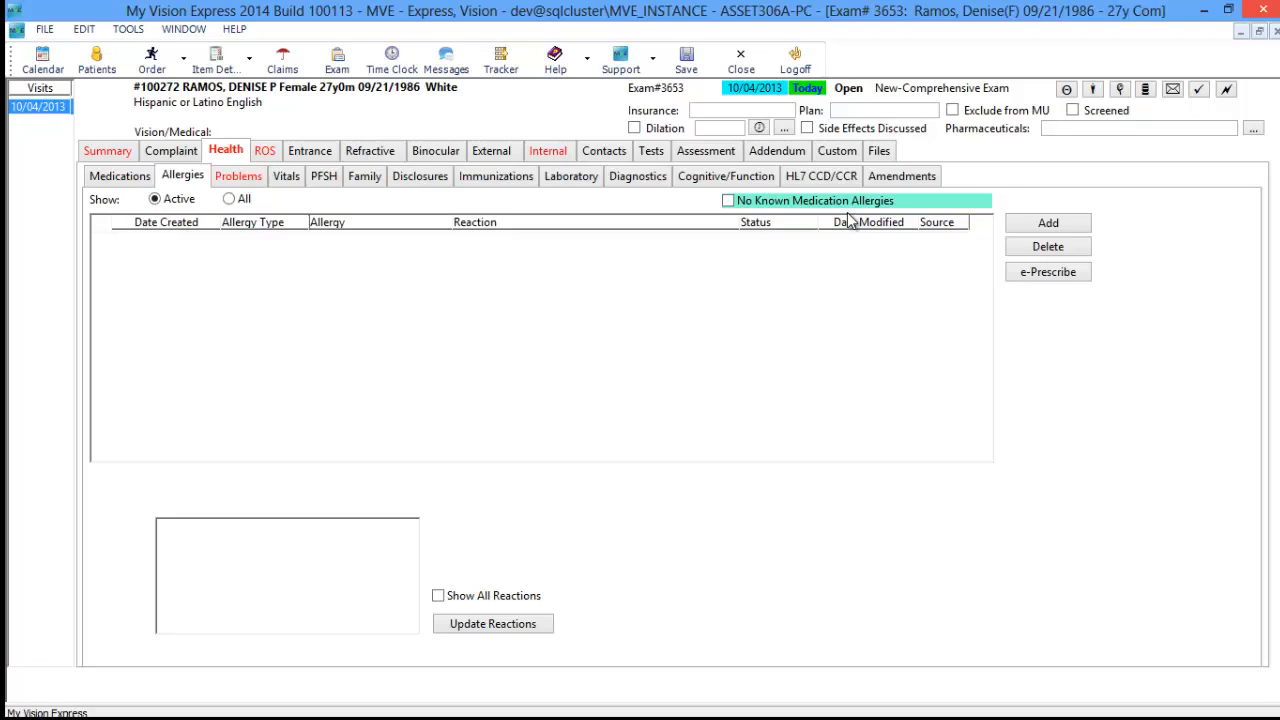
left_click(1050, 223)
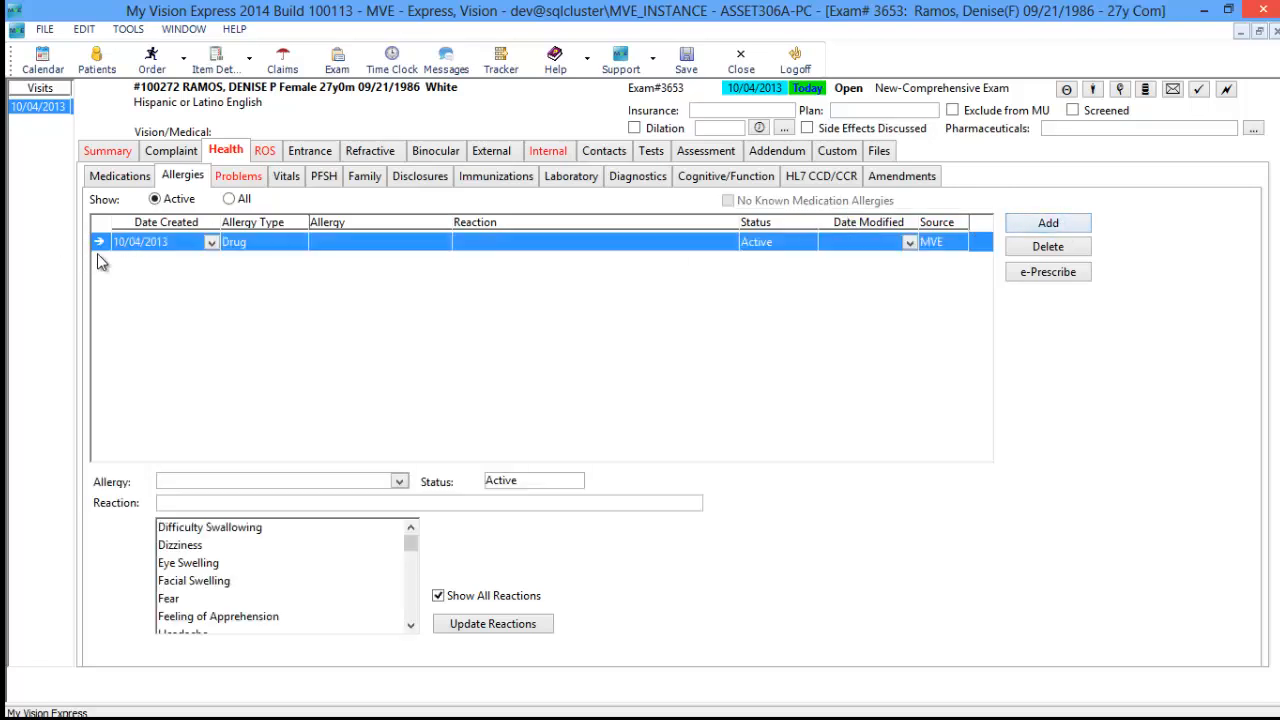
left_click(299, 243)
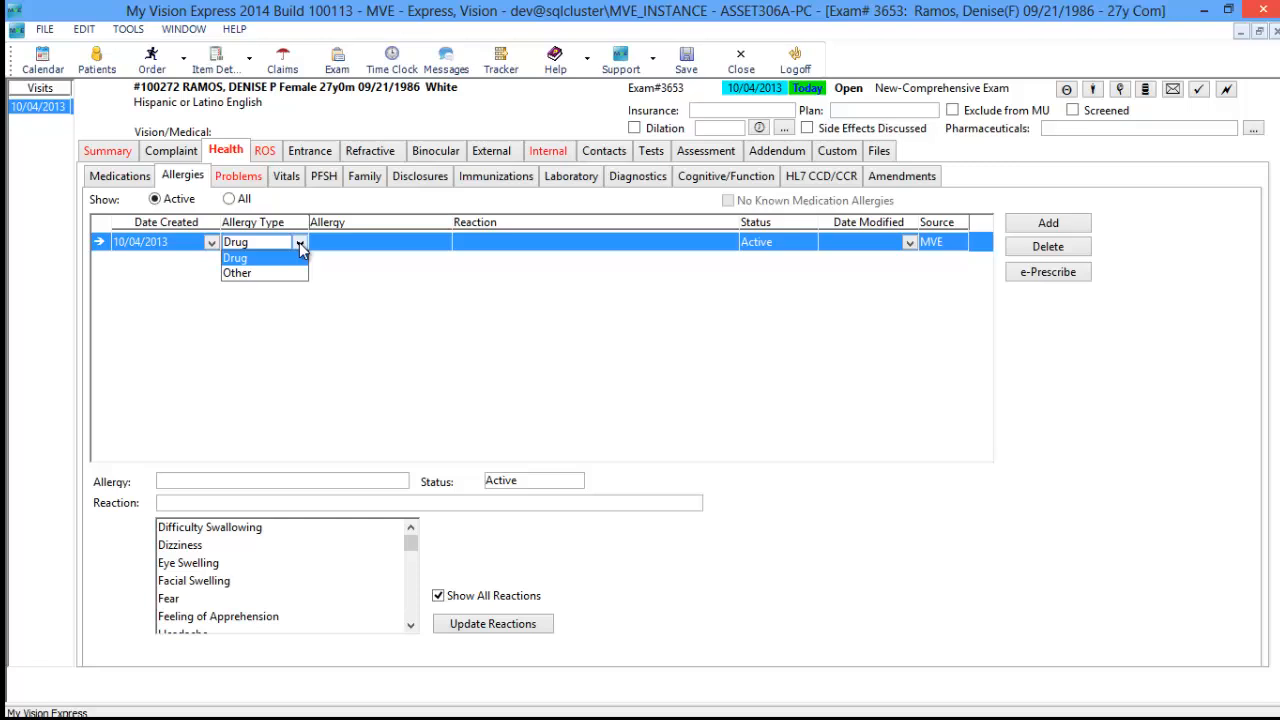
left_click(359, 261)
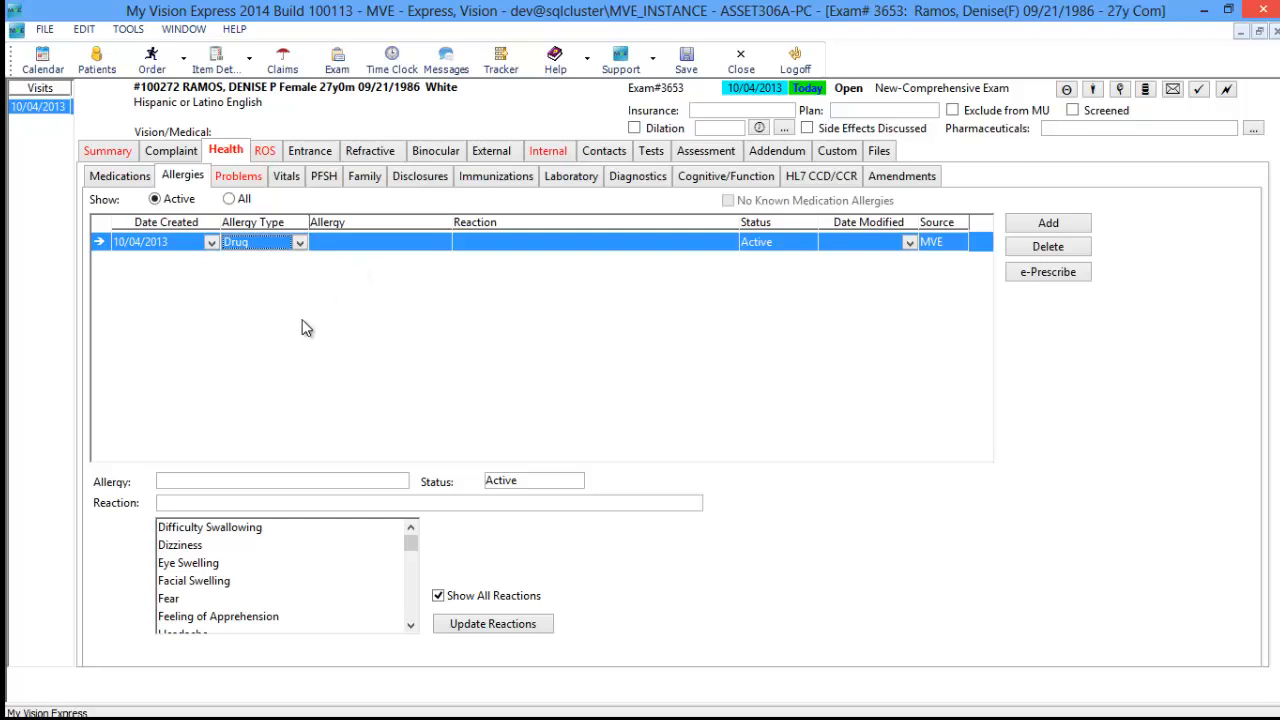
left_click(190, 482)
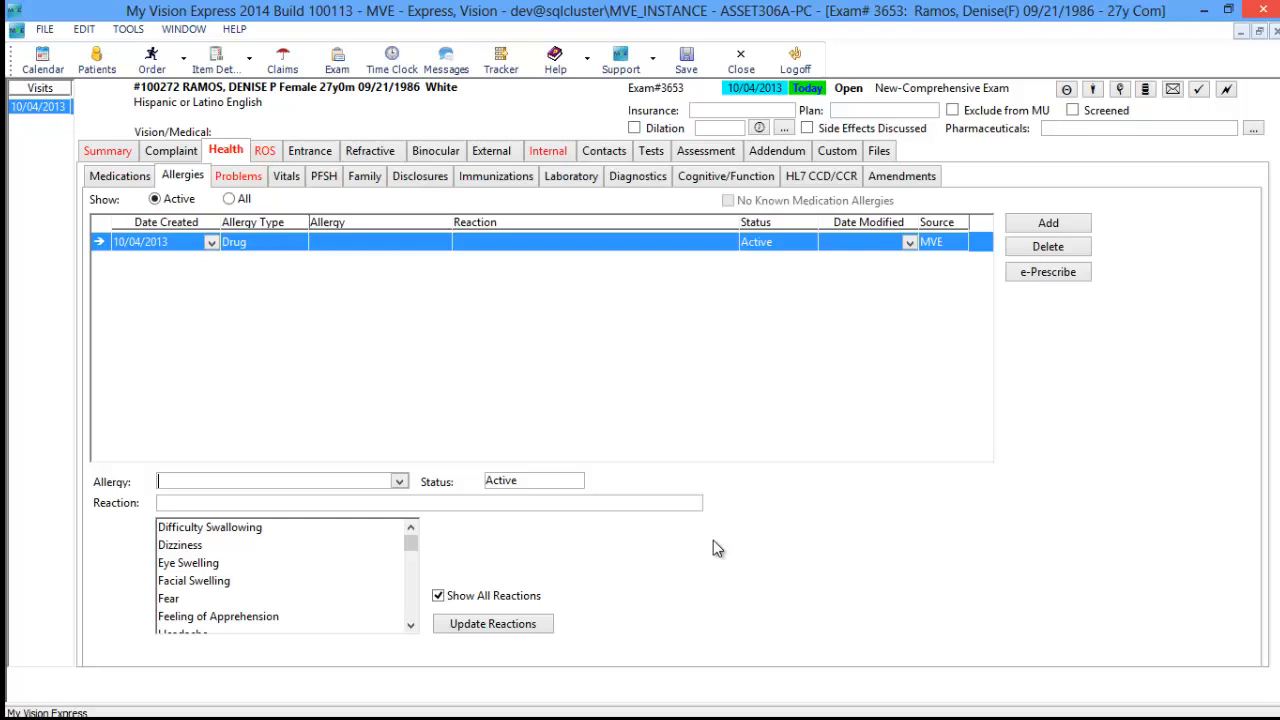
type("P")
left_click(289, 486)
left_click(413, 625)
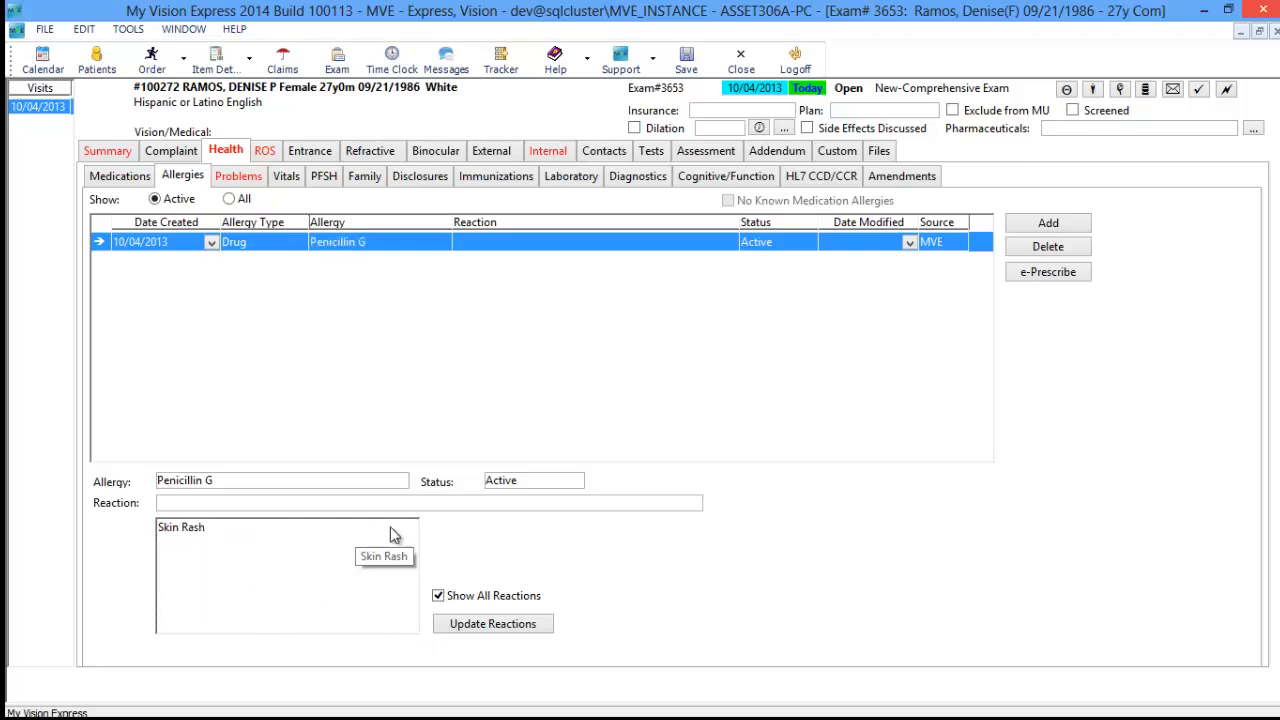
Show all reactions and assign Difficulty Swallowing and Dizziness to the Penicillin G allergy.
left_click(438, 596)
left_click(438, 596)
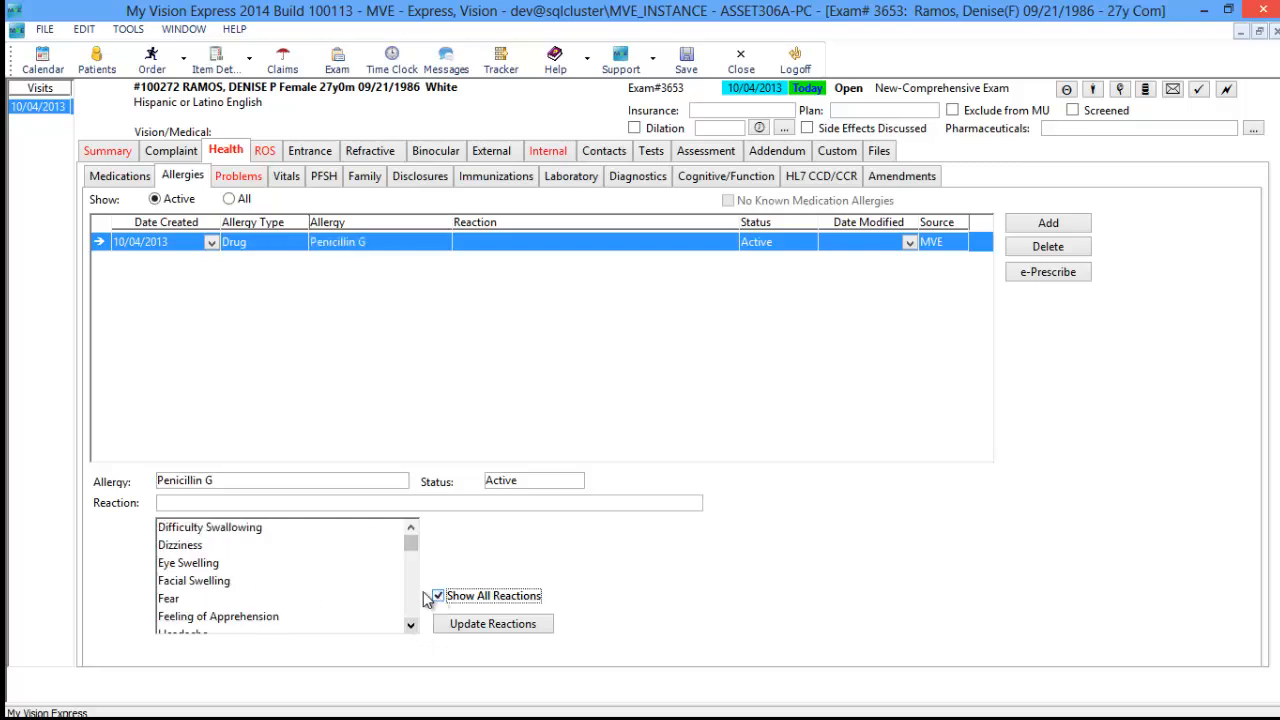
left_click(175, 527)
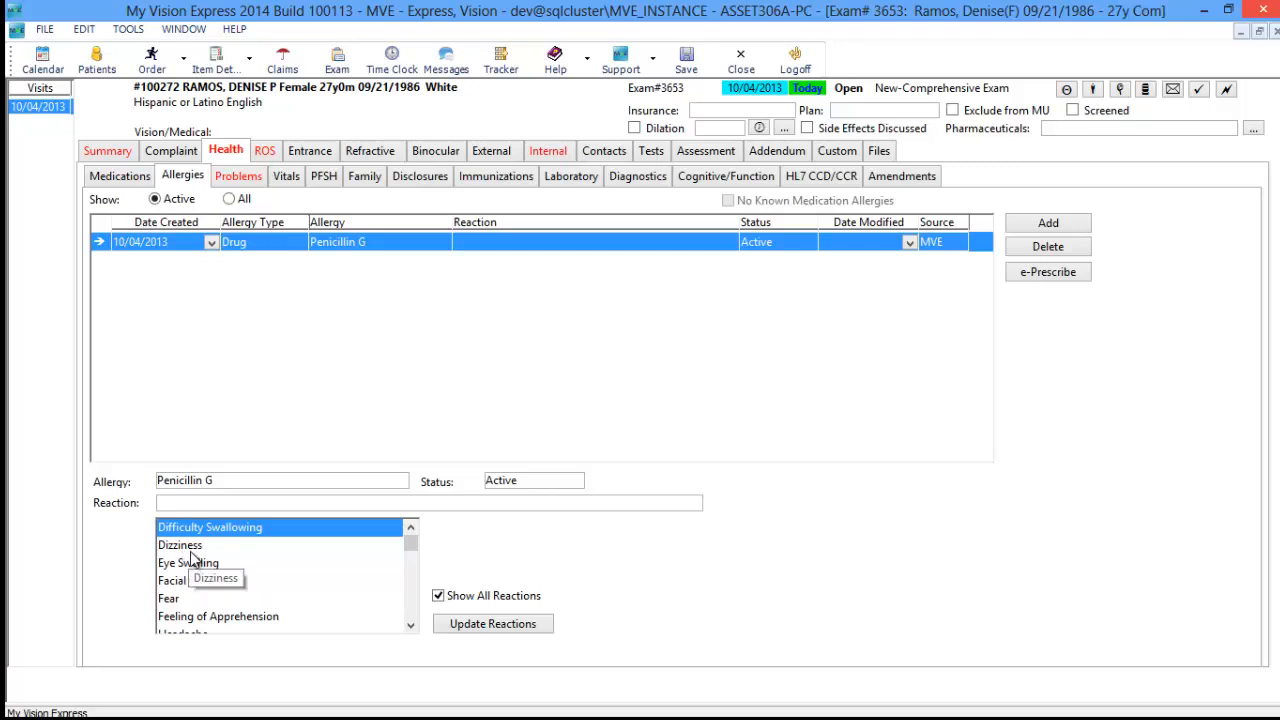
left_click(182, 551)
left_click(508, 630)
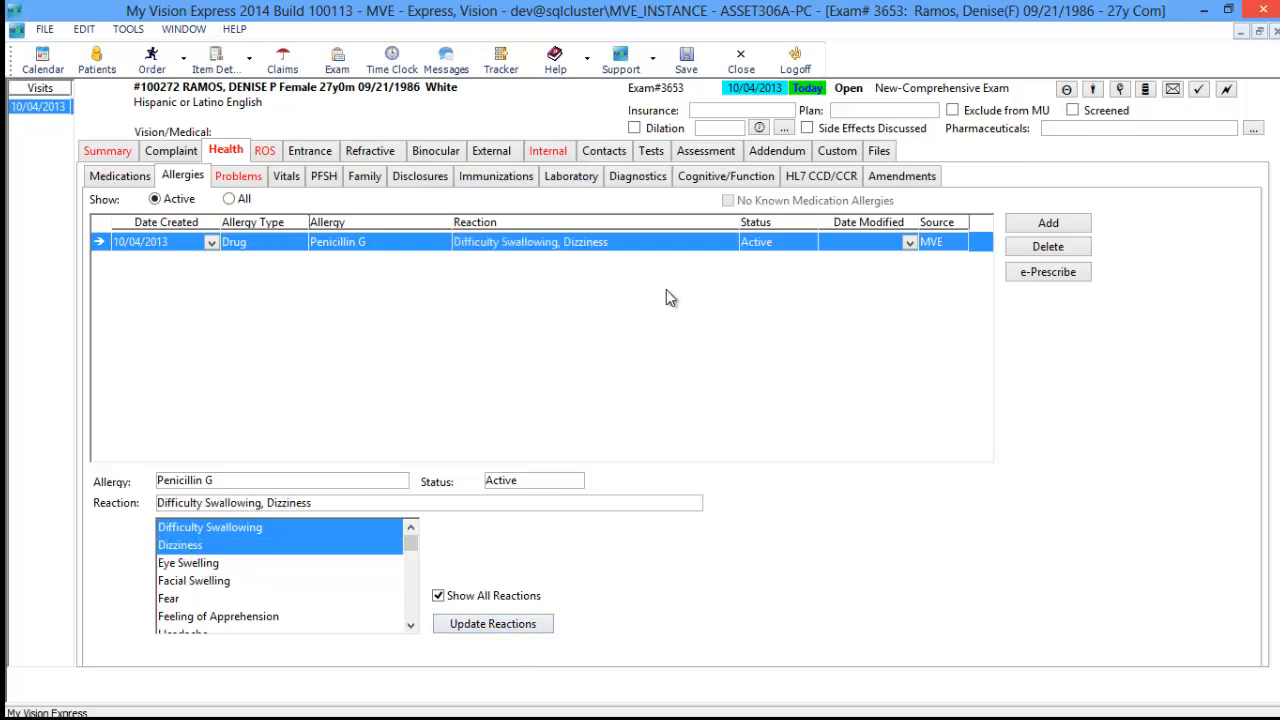
Delete the Penicillin G allergy from the patient's allergy list.
left_click(1078, 250)
left_click(587, 308)
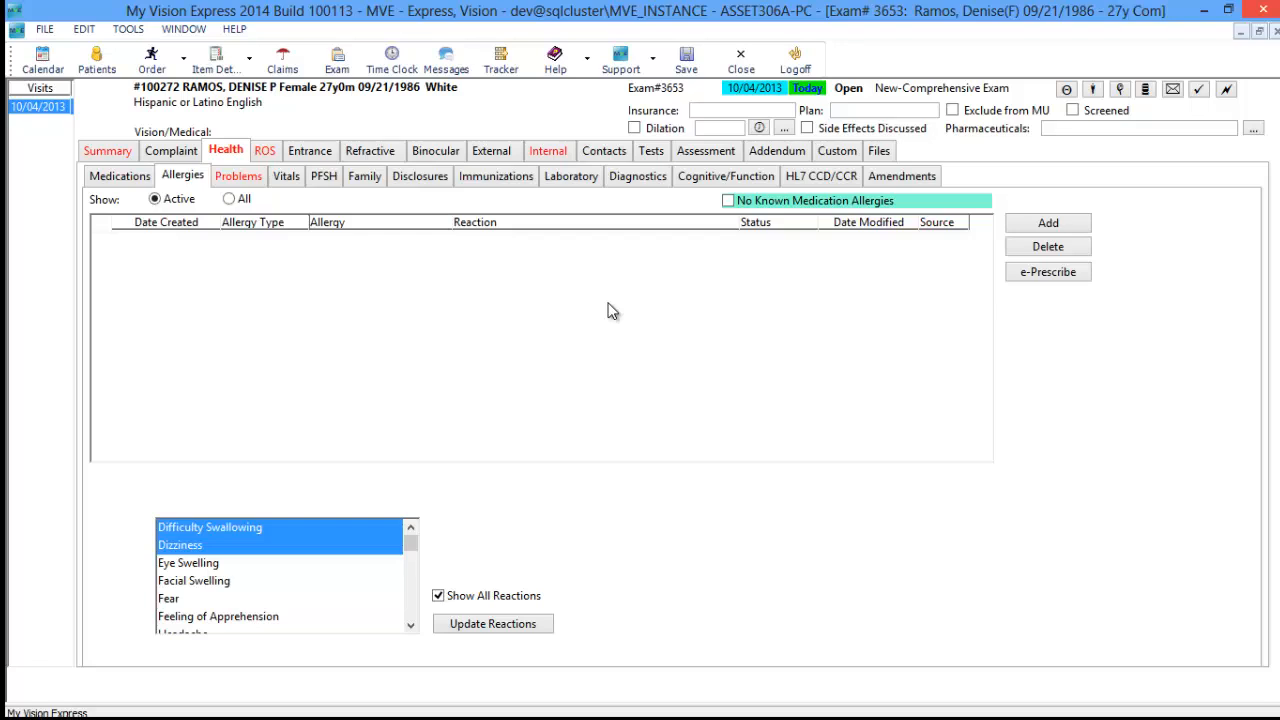
Add an allergy entry of type Other for Pollen.
left_click(1032, 228)
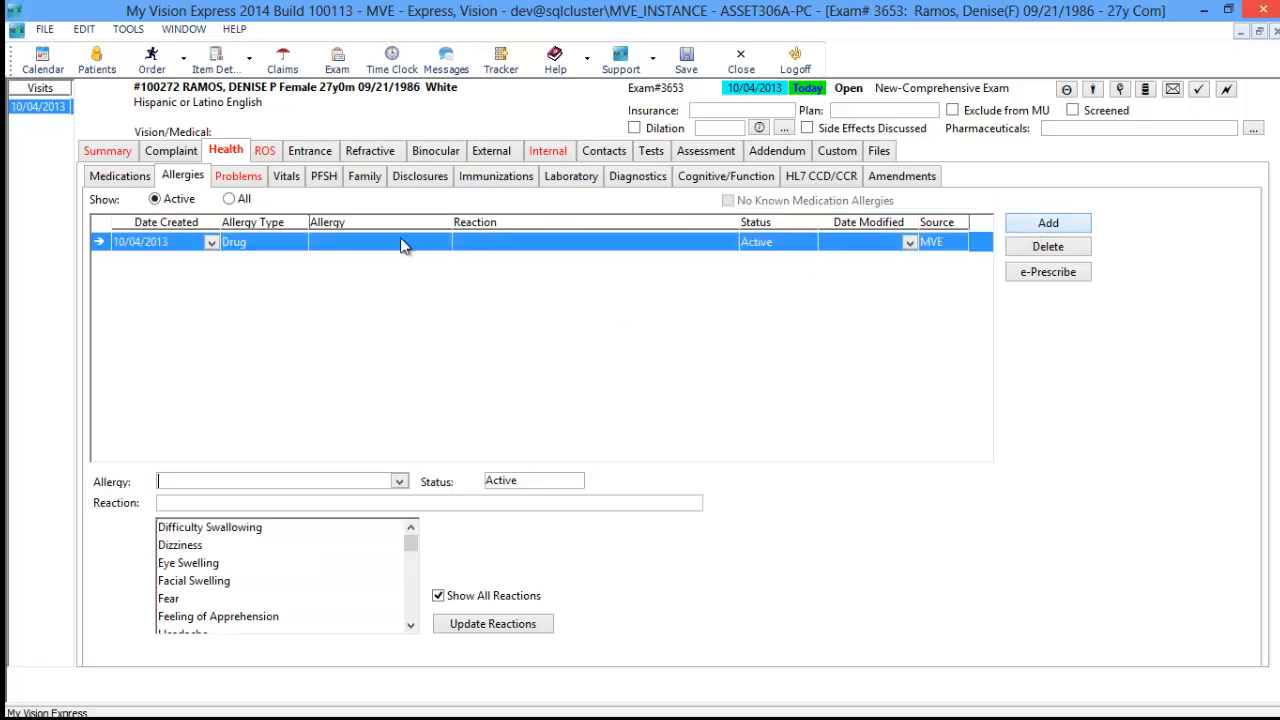
left_click(297, 244)
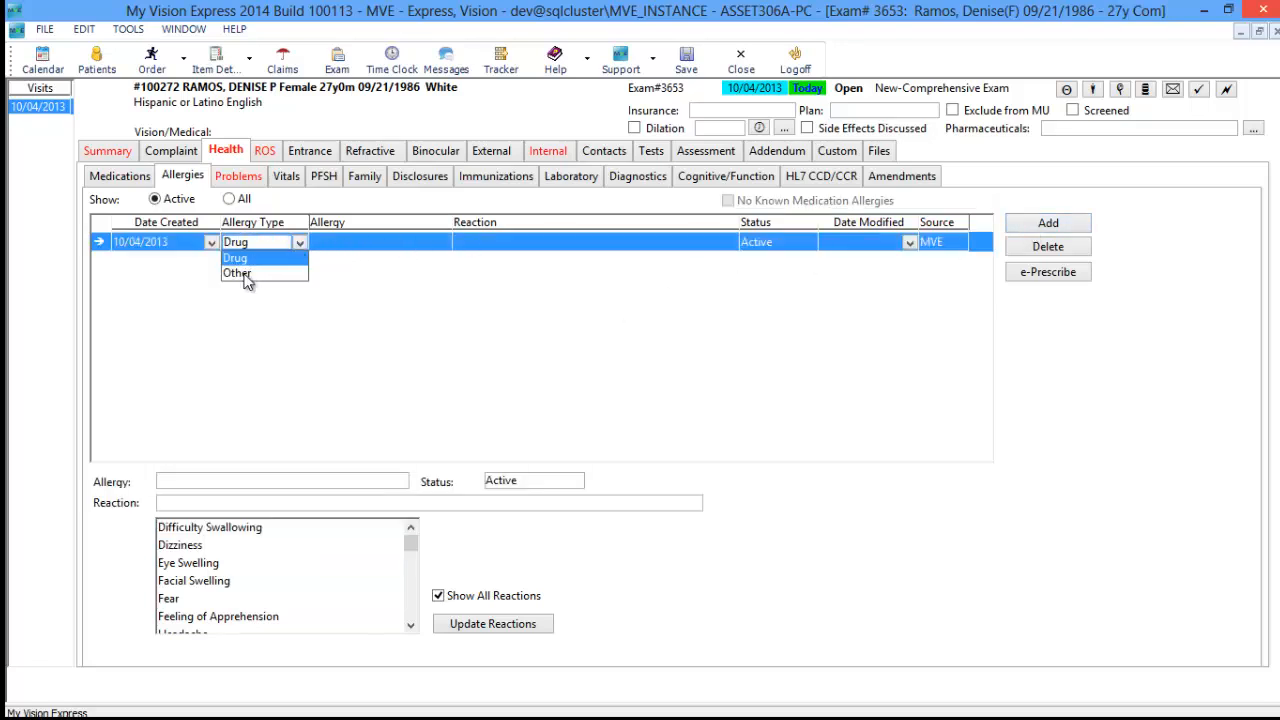
left_click(240, 273)
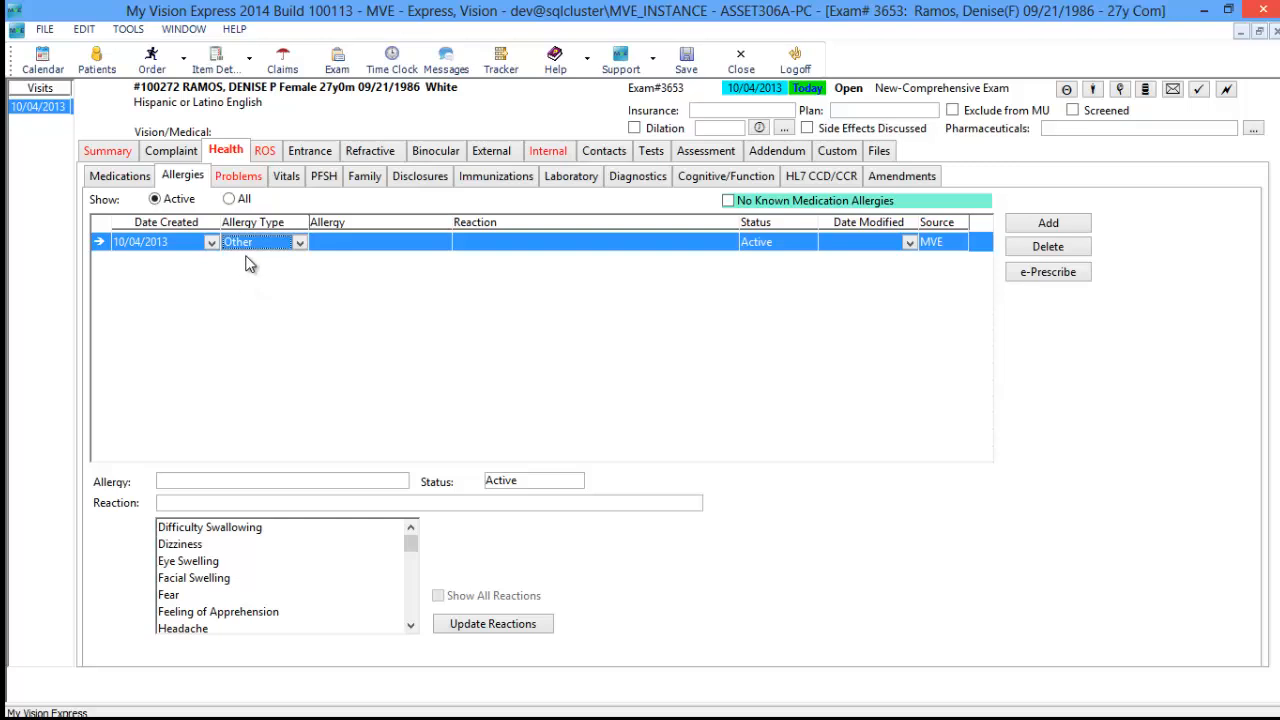
left_click(193, 483)
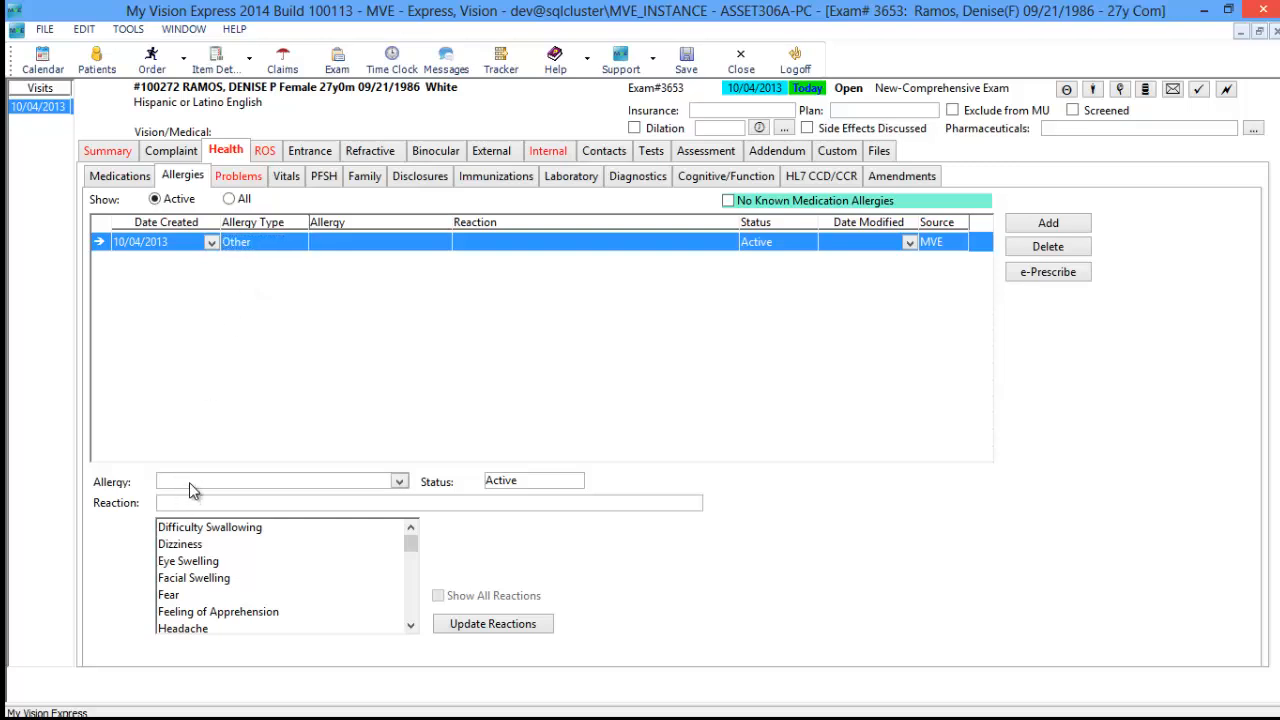
type("Pollen")
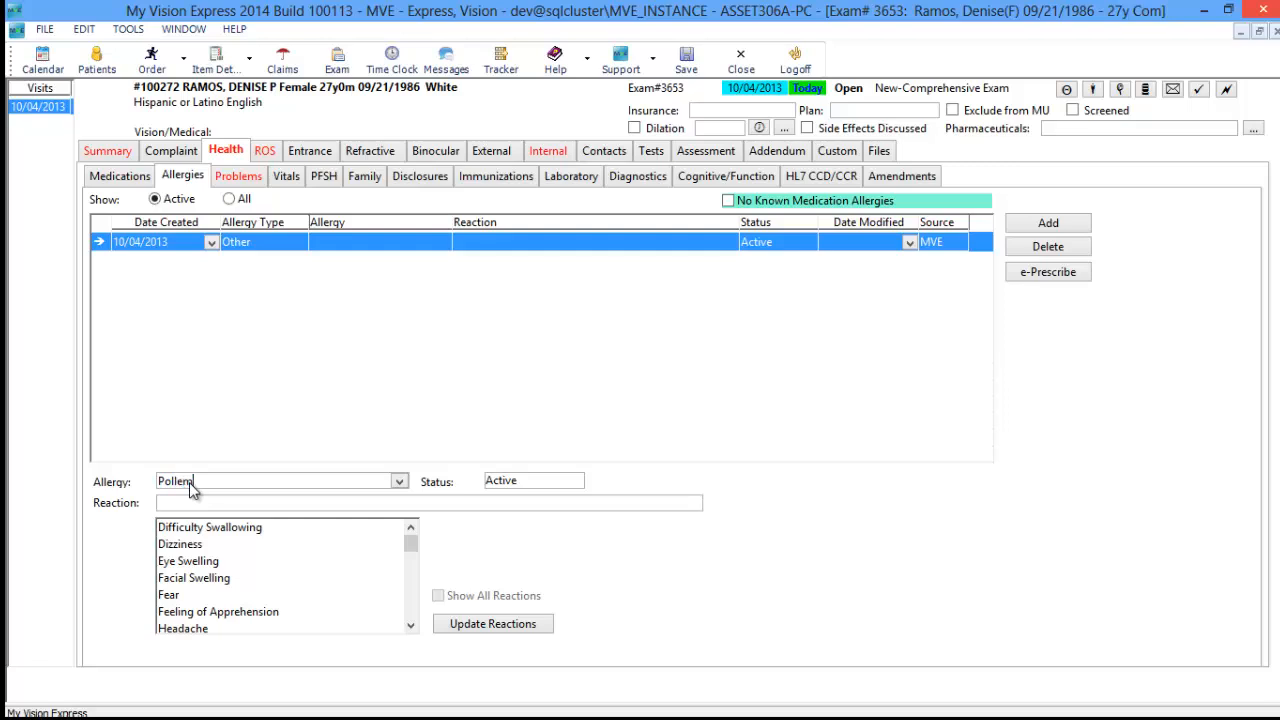
Assign the Eye Swelling reaction to the Pollen allergy and mark the patient as having no known medication allergies.
left_click(186, 563)
left_click(487, 630)
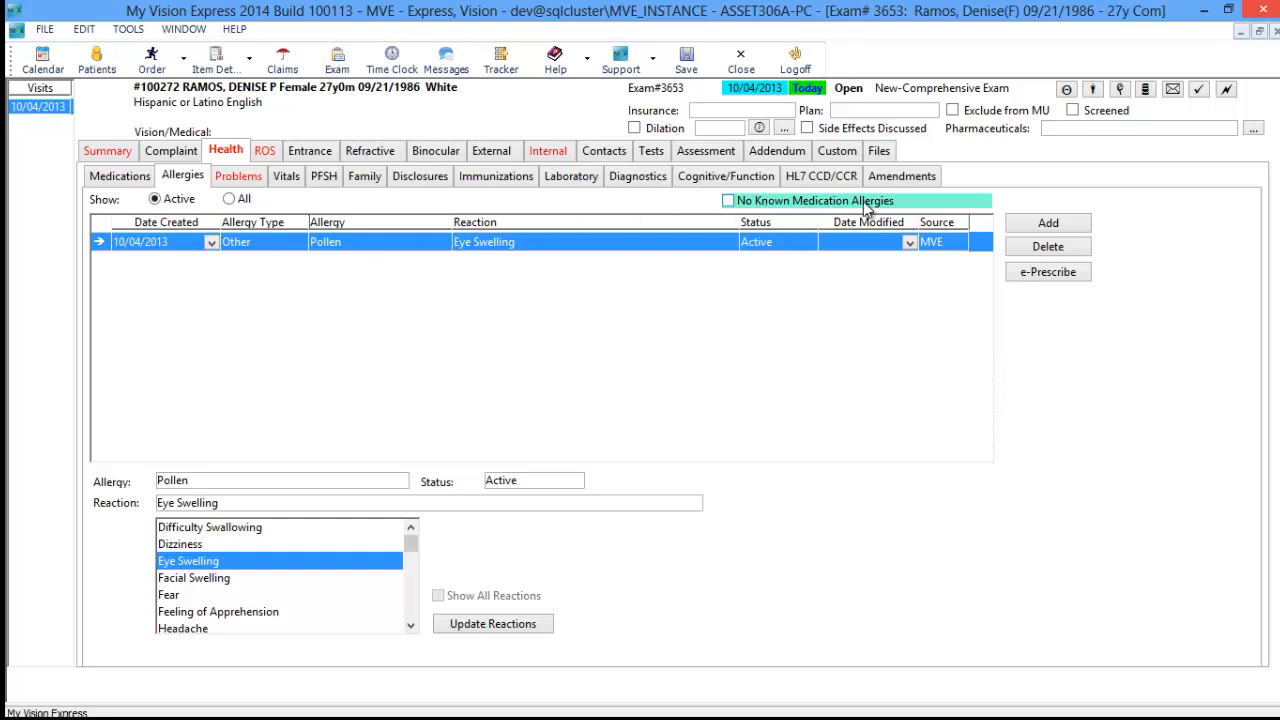
left_click(729, 202)
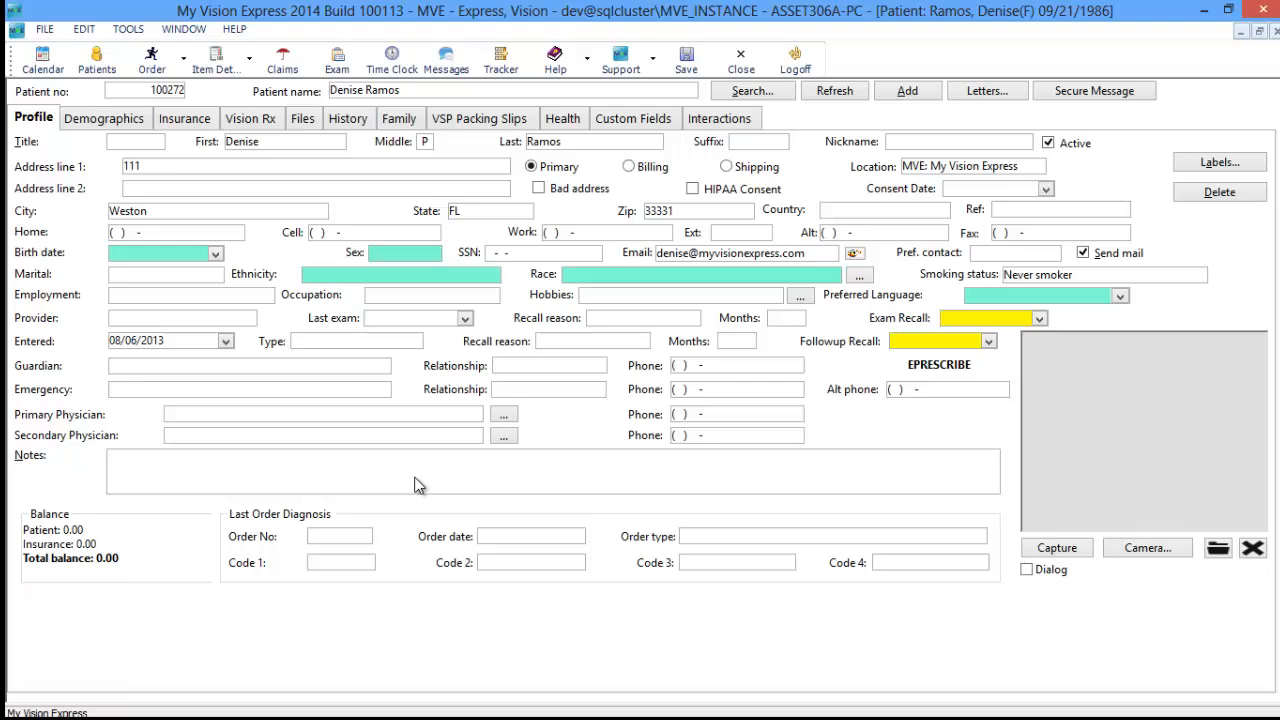
Review the available ethnicity and race options in the patient's profile.
left_click(492, 279)
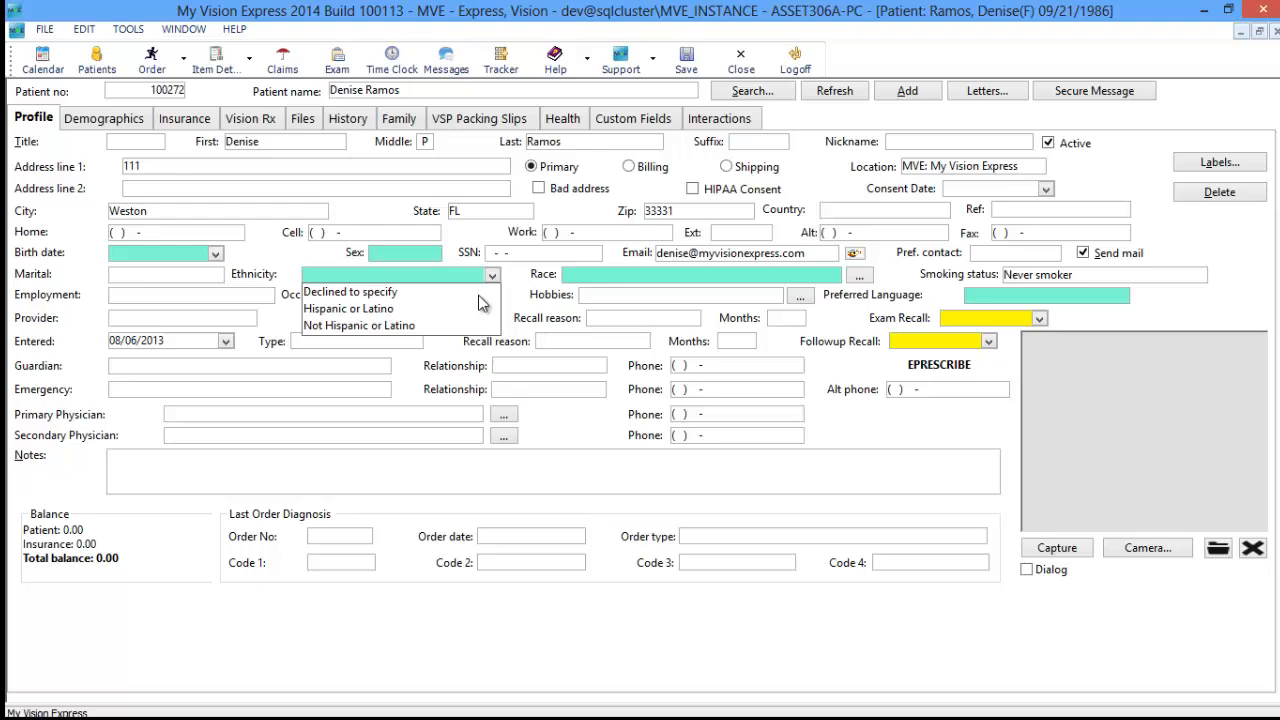
left_click(831, 275)
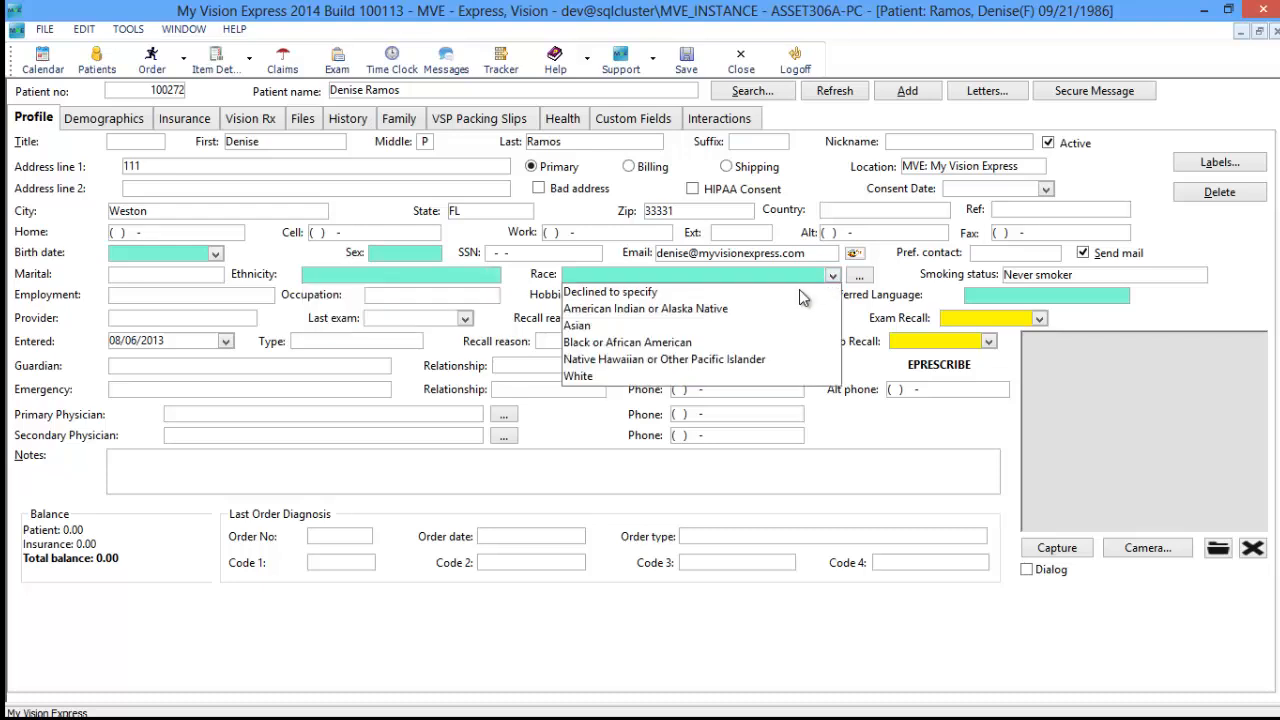
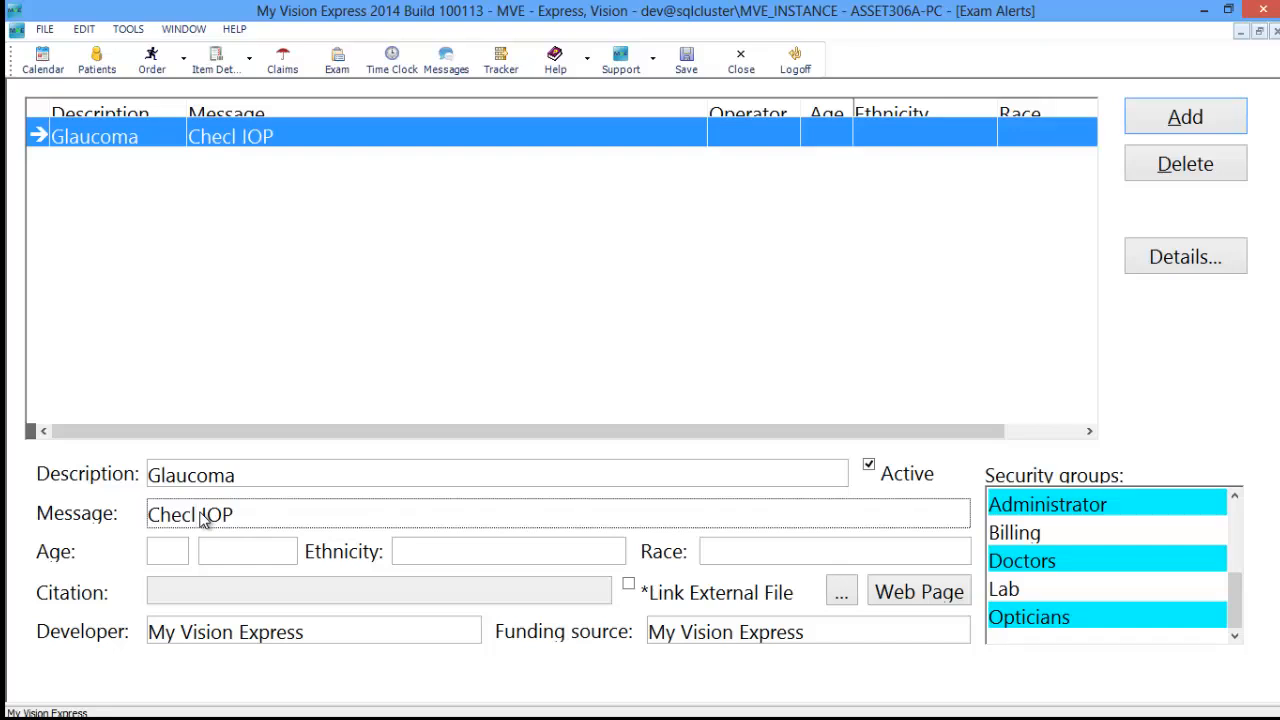
Correct the Glaucoma alert's message to "Check IOP" and set its age condition to > 40.
key("BackSpace")
type("k")
left_click(183, 556)
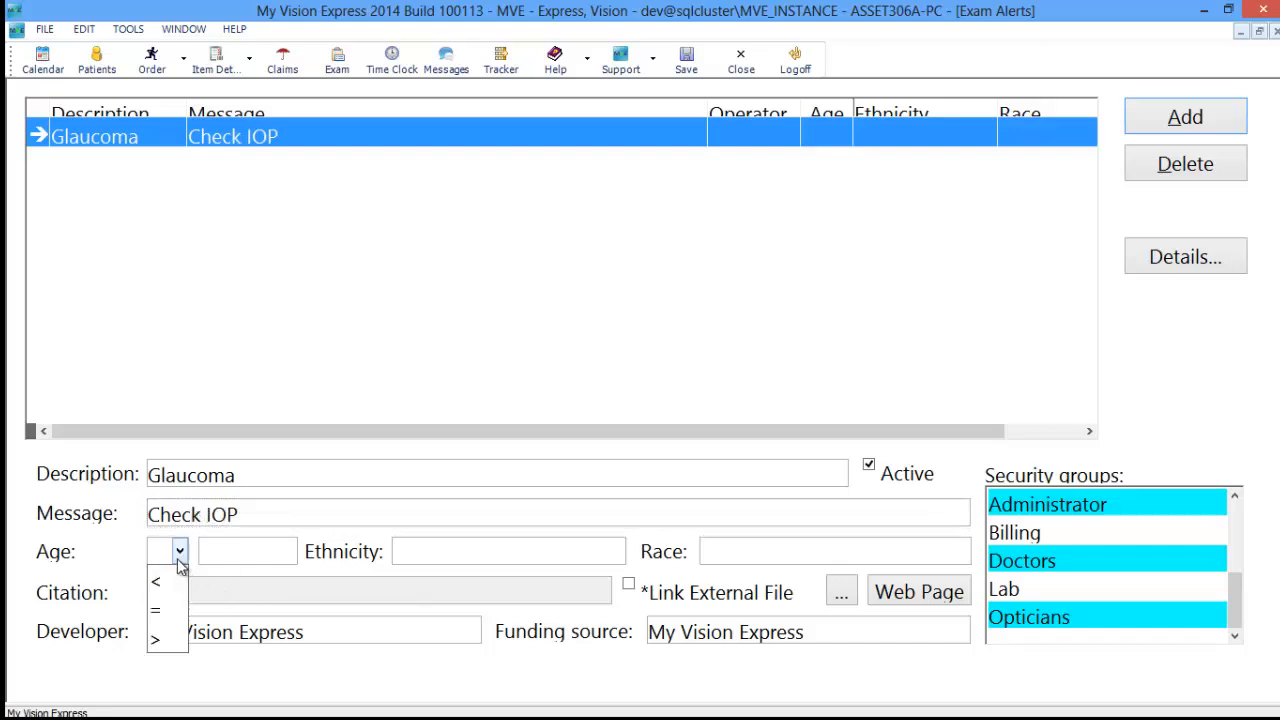
left_click(168, 640)
left_click(248, 551)
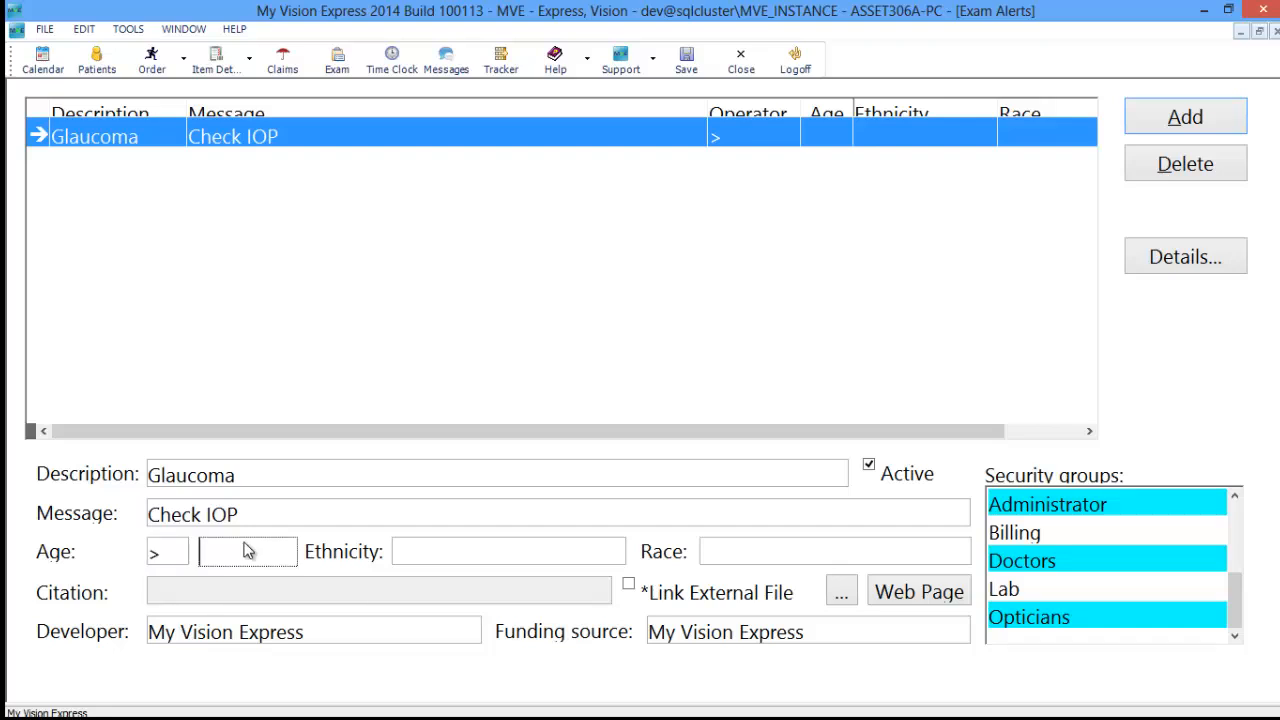
type("40")
Assign the Glaucoma alert to the Administrator, Billing, Doctors, Lab and Opticians security groups.
left_click(1115, 513)
left_click(1096, 535)
left_click(1088, 560)
left_click(1088, 588)
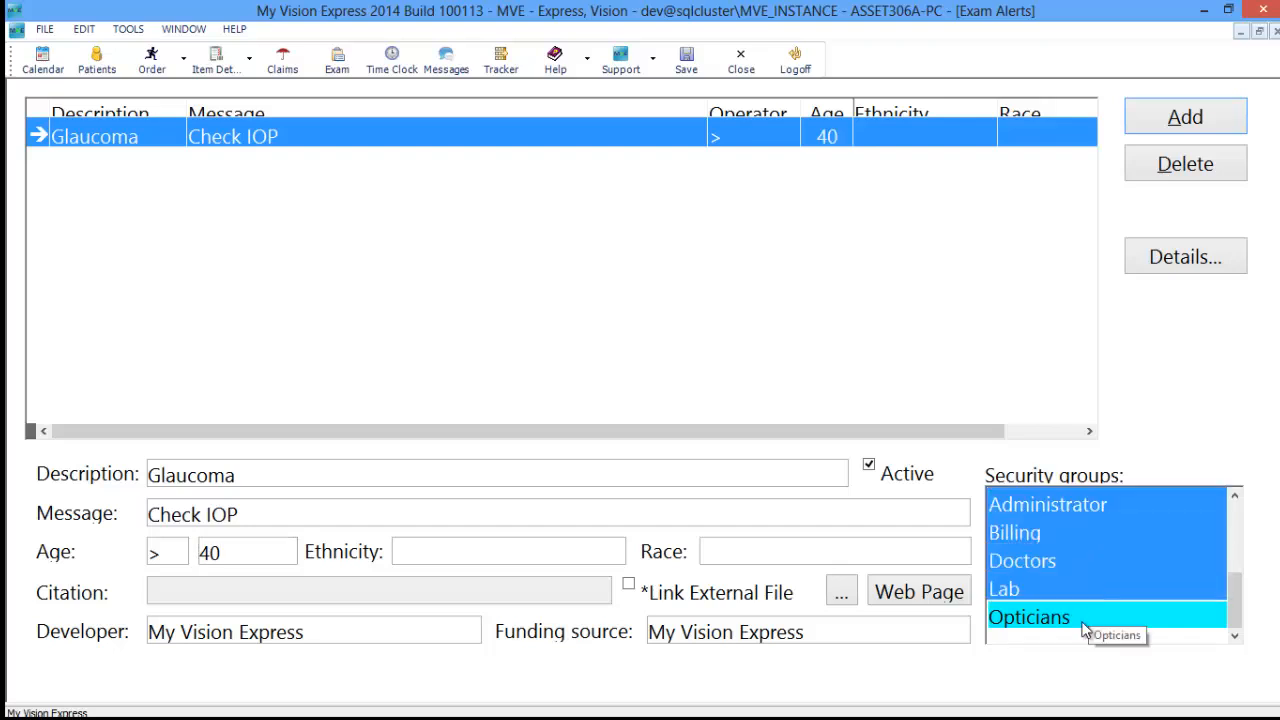
left_click(1085, 620)
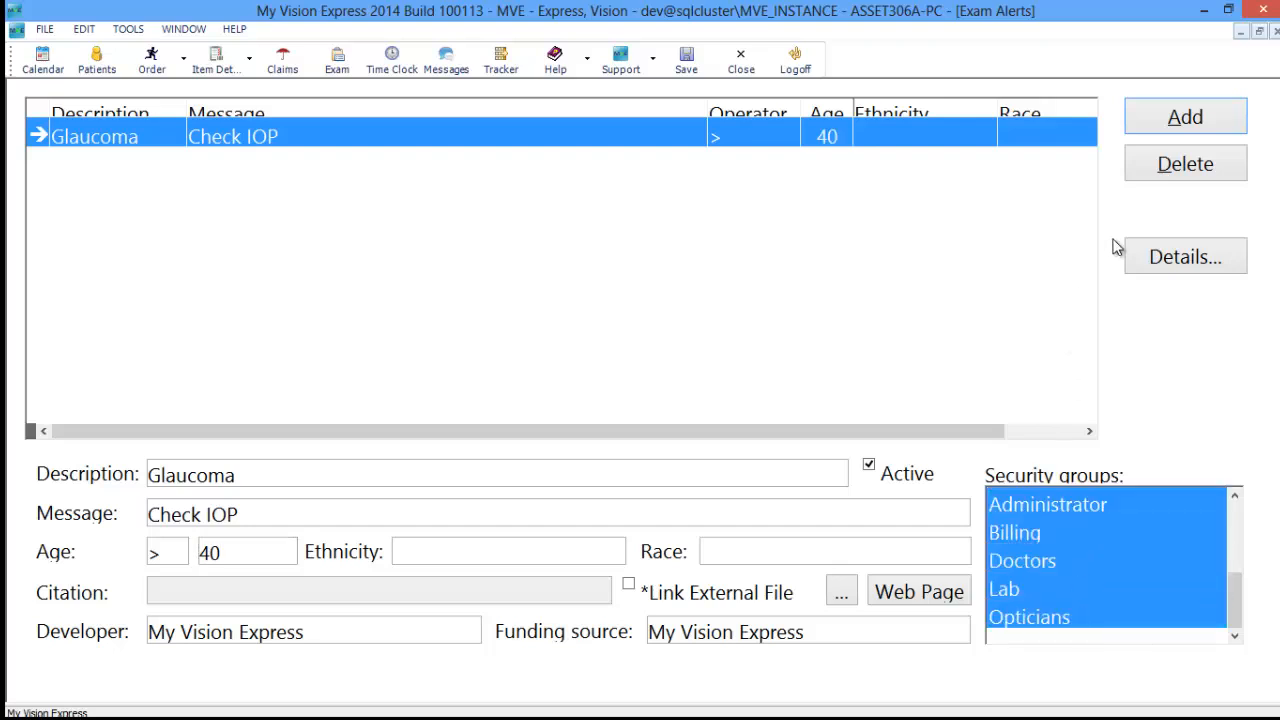
Add Glaucoma (disorder) as a problem condition in the Glaucoma alert's details and close the details.
left_click(1170, 257)
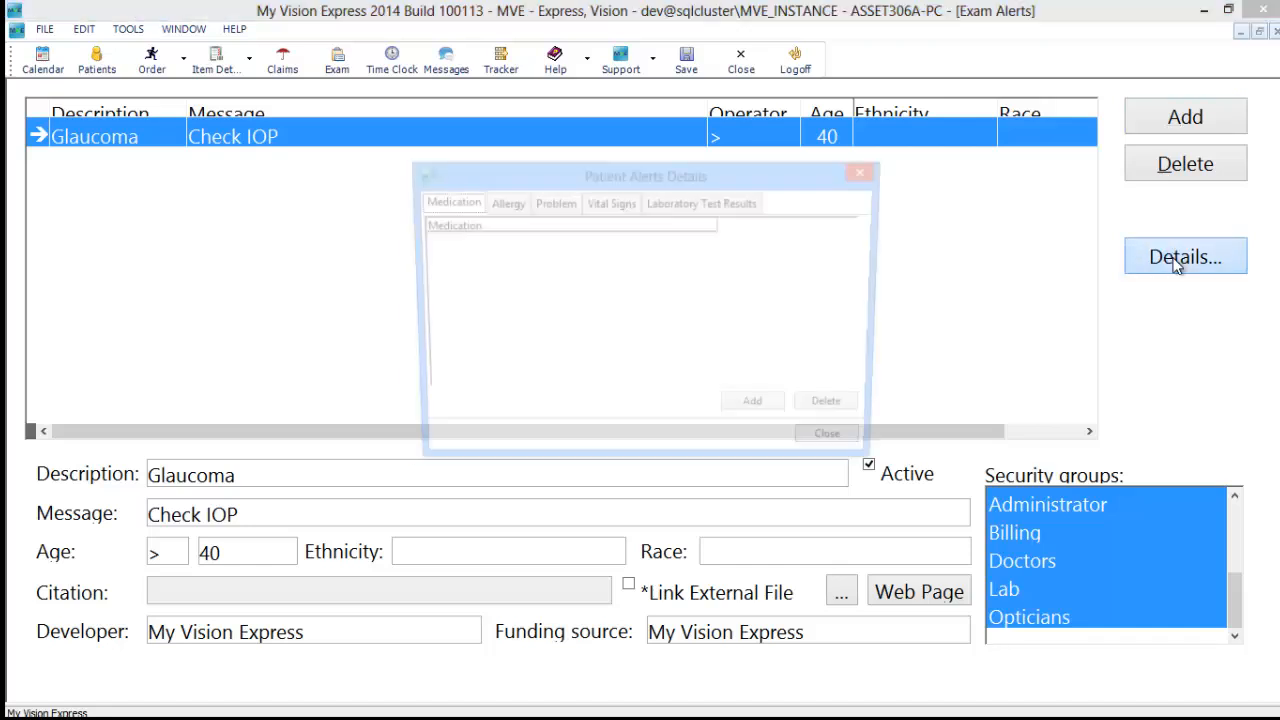
left_click(566, 204)
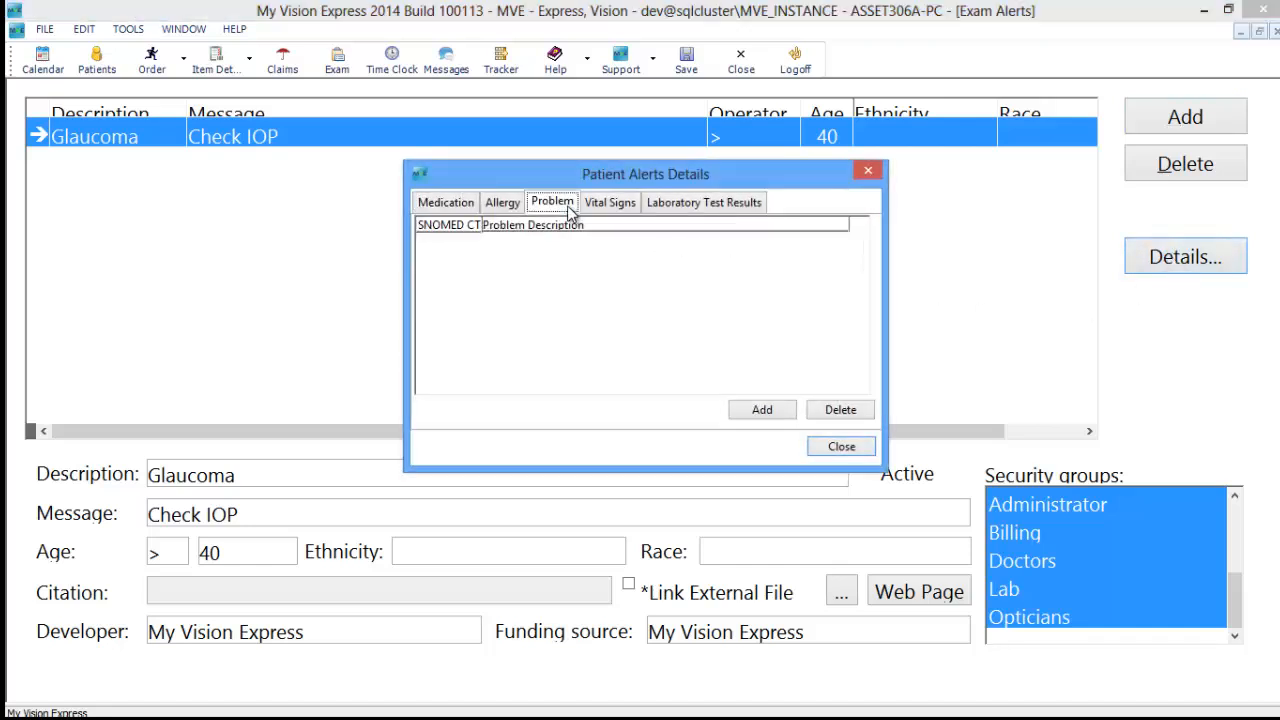
left_click(734, 412)
left_click(430, 246)
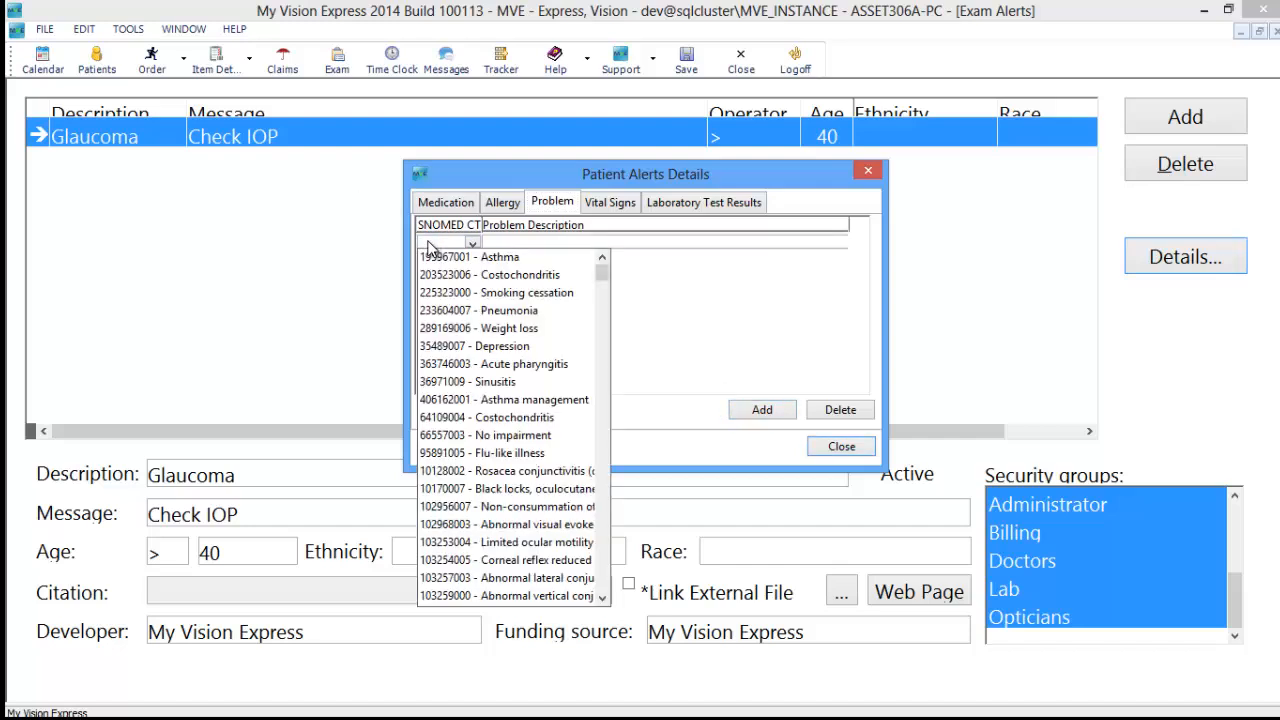
left_click(492, 246)
type("Glaucoma (disorder")
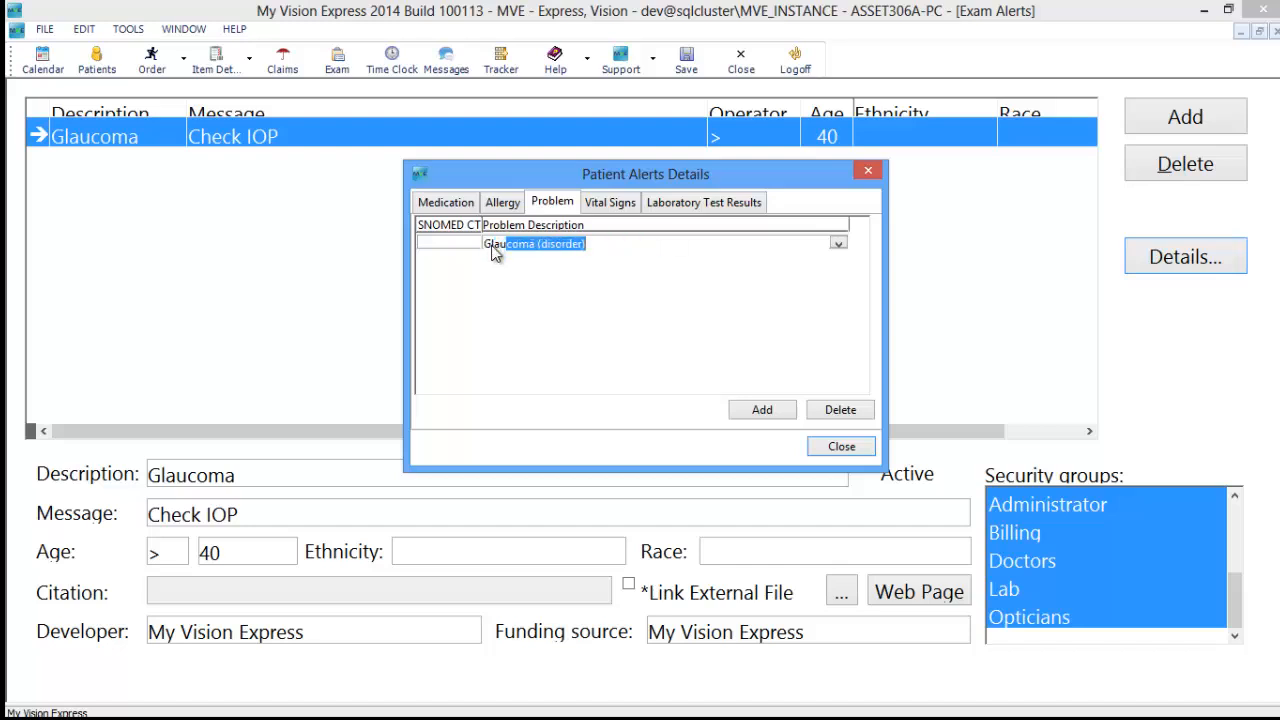
key("Return")
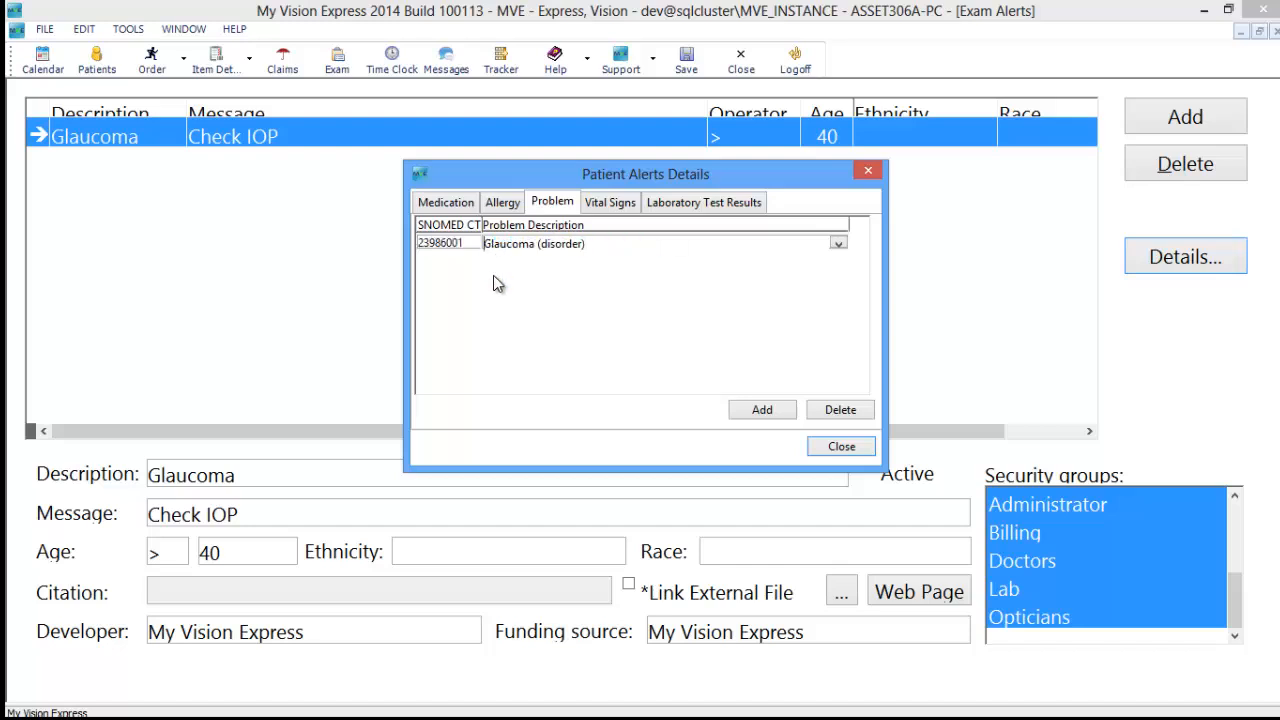
left_click(842, 446)
Generate a clinical summary for the patient's exam, keeping all sections through Visit Referral To Provider included, and close the generated summary.
left_click(571, 302)
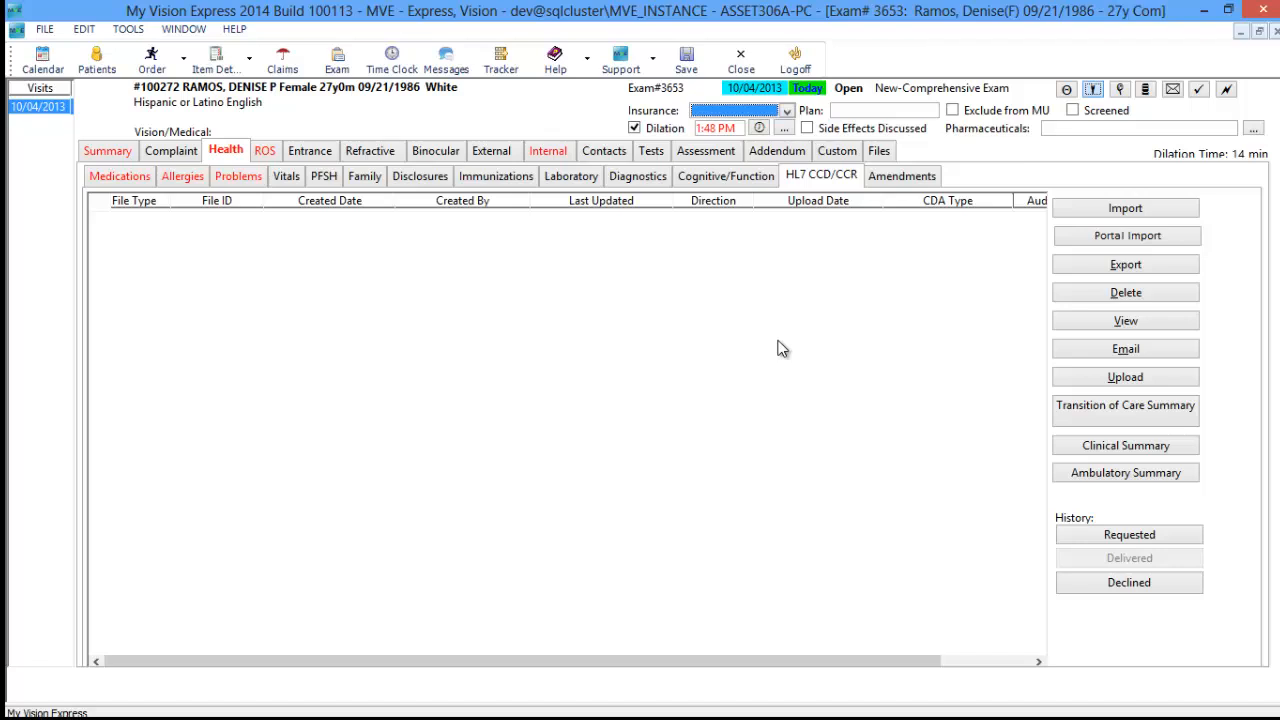
left_click(1165, 446)
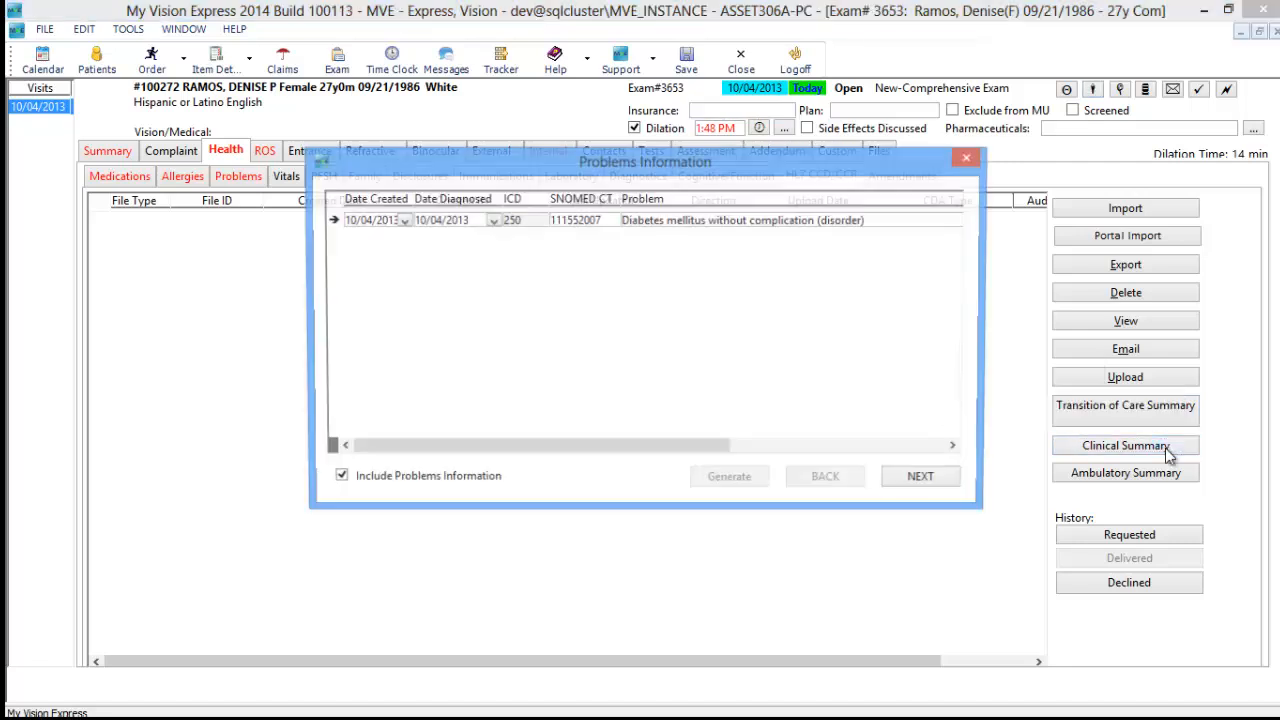
left_click(926, 480)
left_click(926, 480)
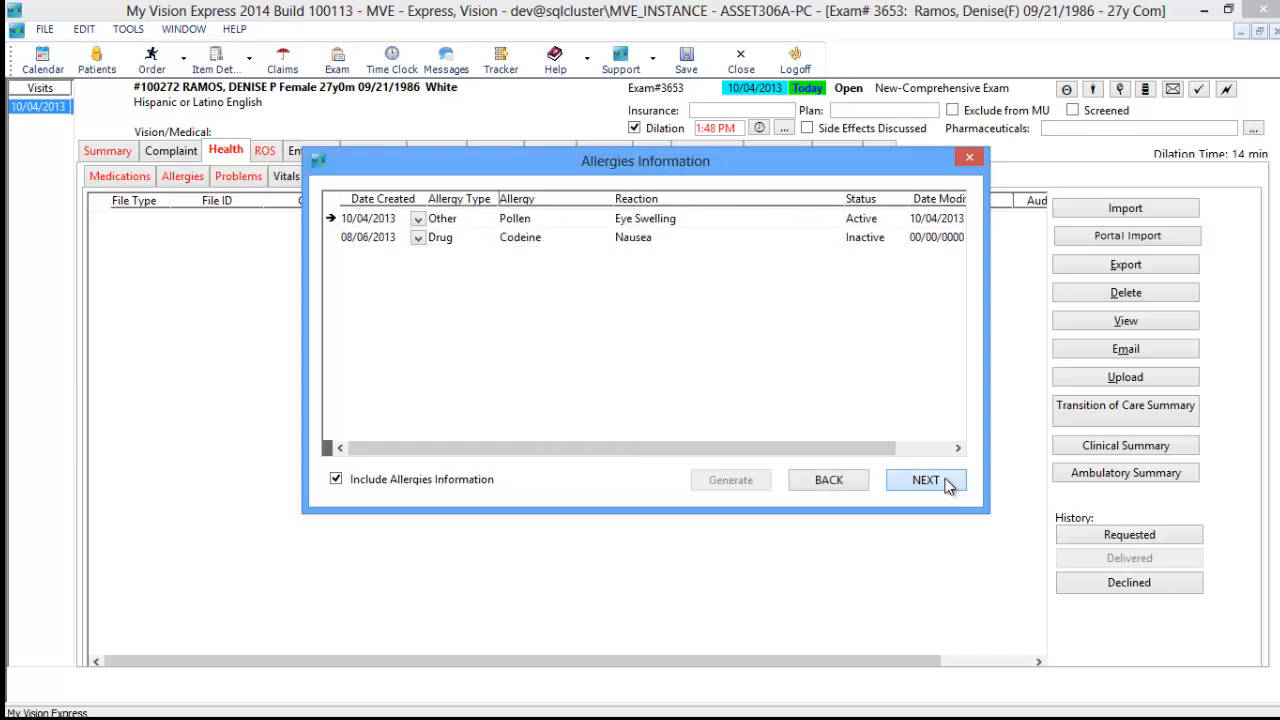
left_click(926, 480)
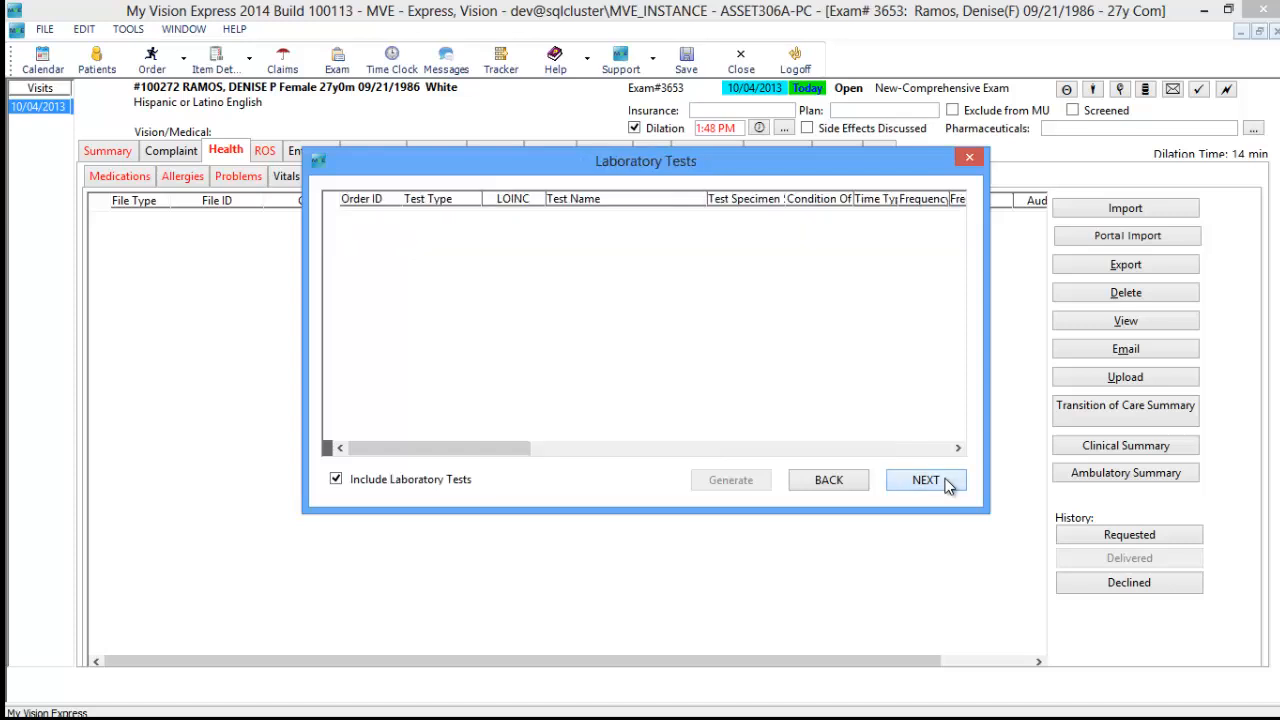
left_click(926, 480)
left_click(926, 480)
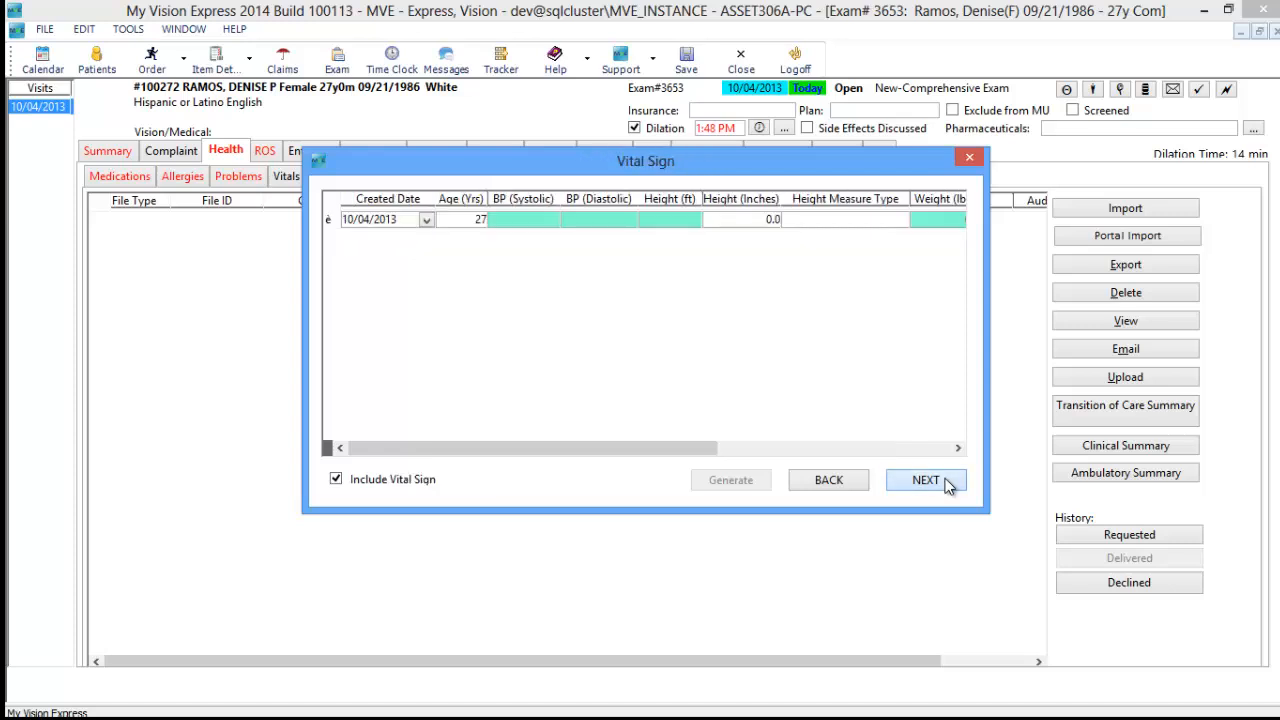
left_click(926, 480)
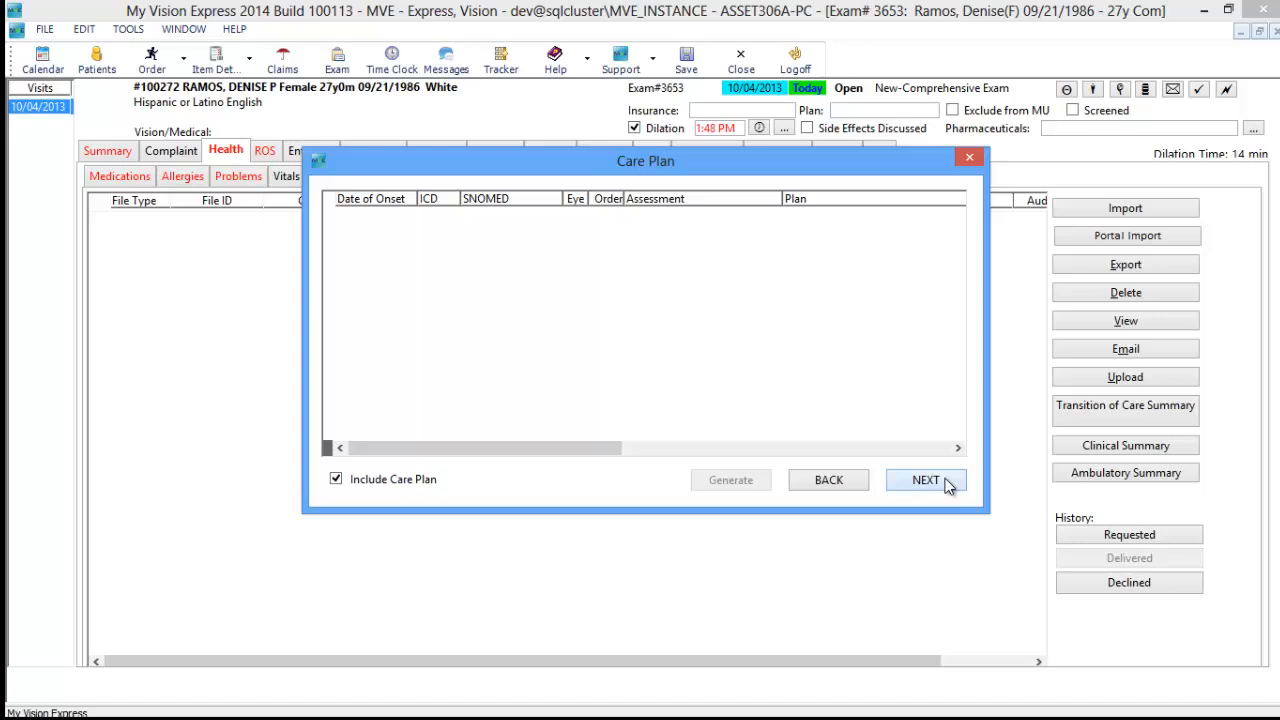
left_click(926, 480)
left_click(926, 480)
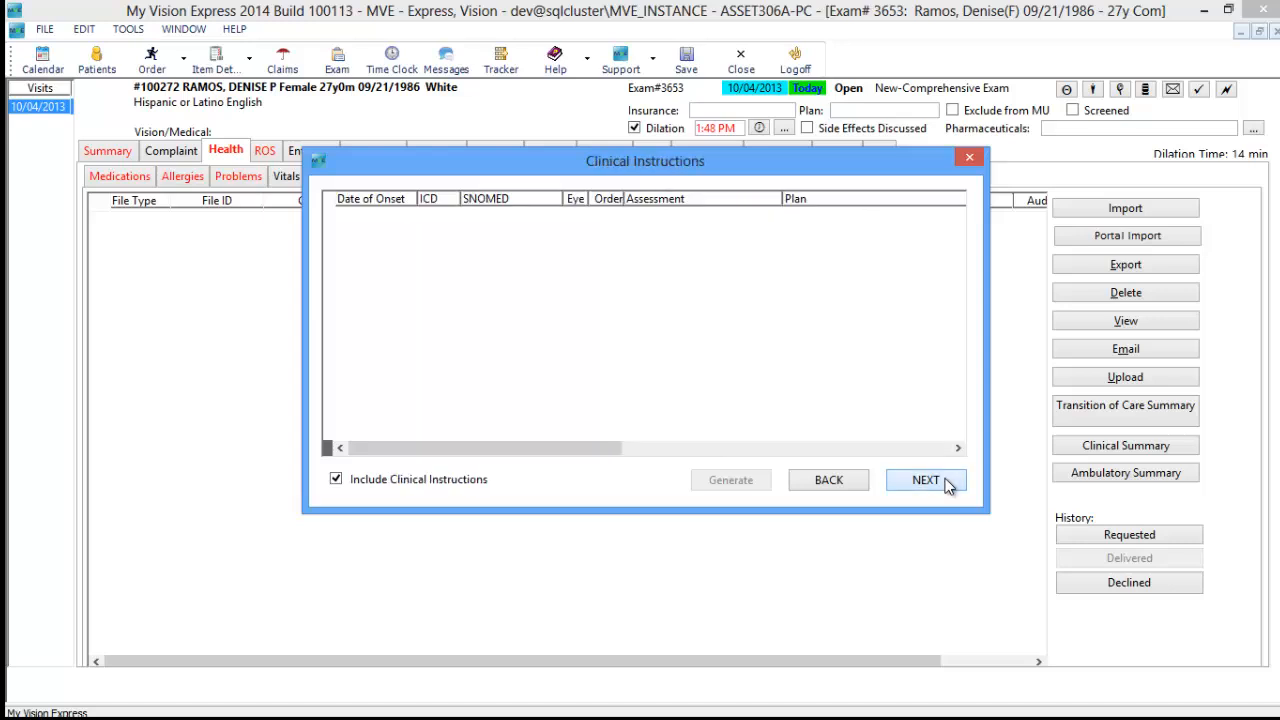
left_click(926, 480)
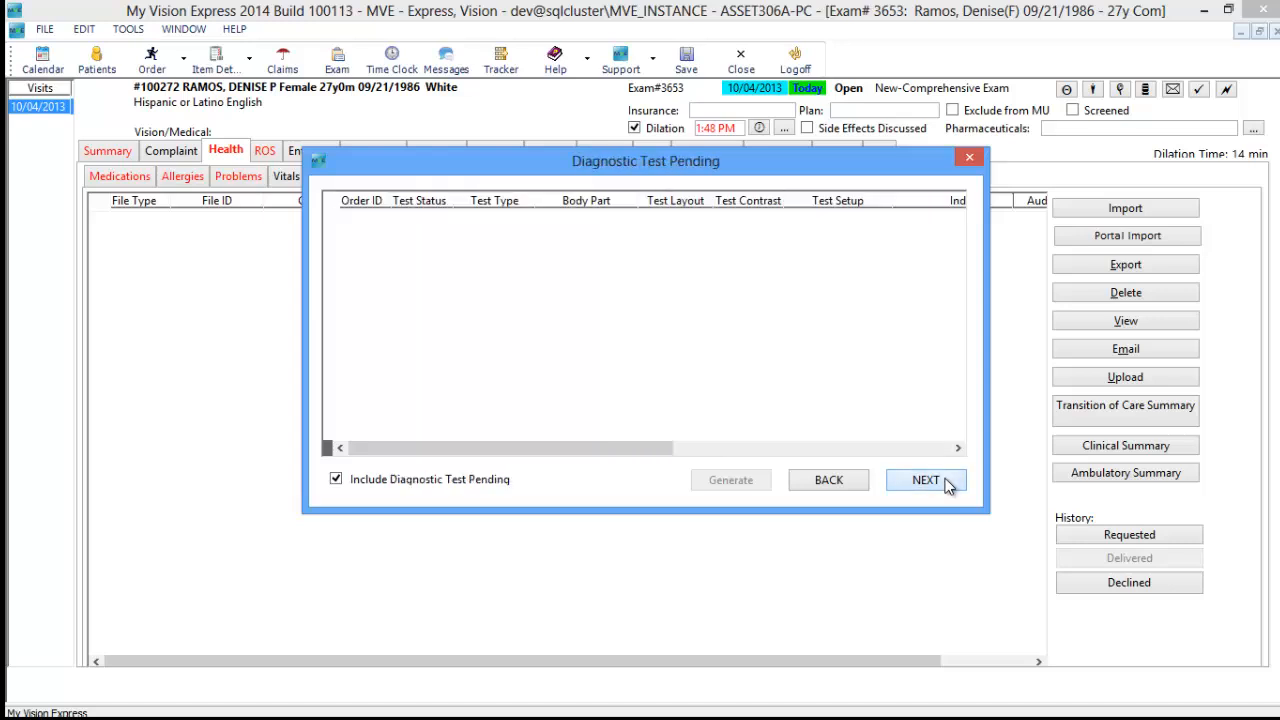
left_click(926, 480)
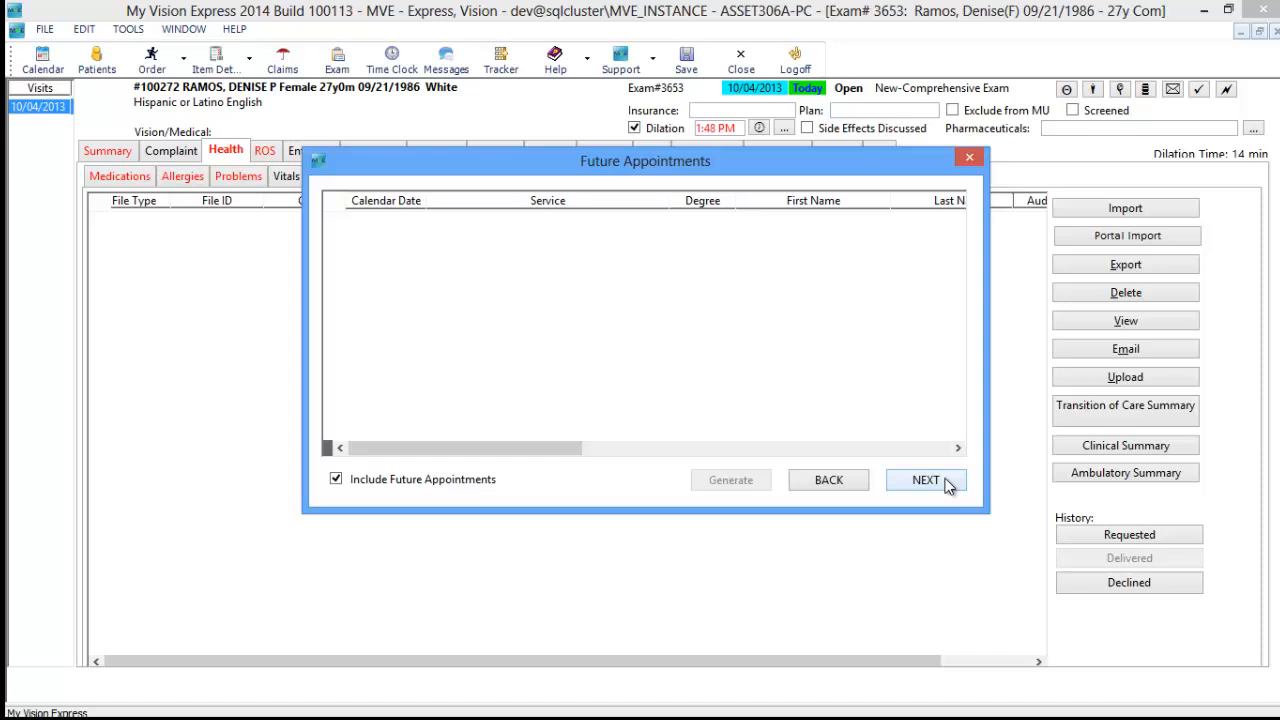
left_click(926, 480)
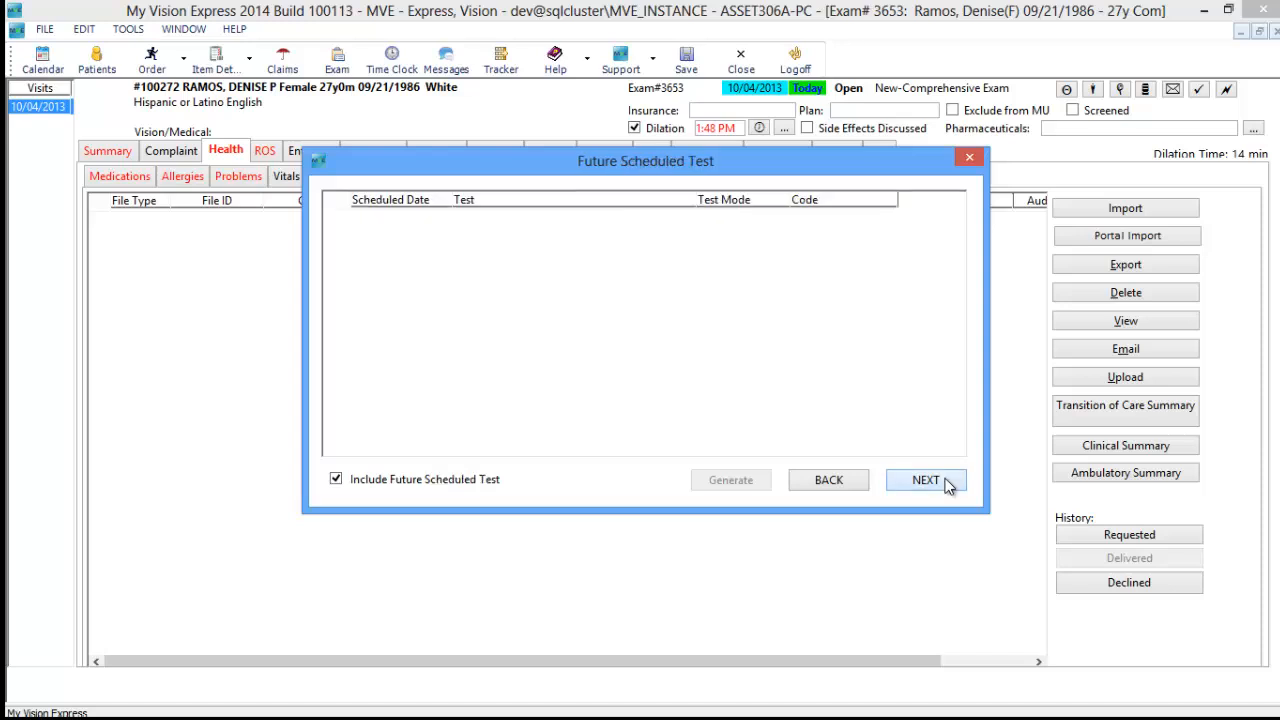
left_click(926, 480)
left_click(926, 480)
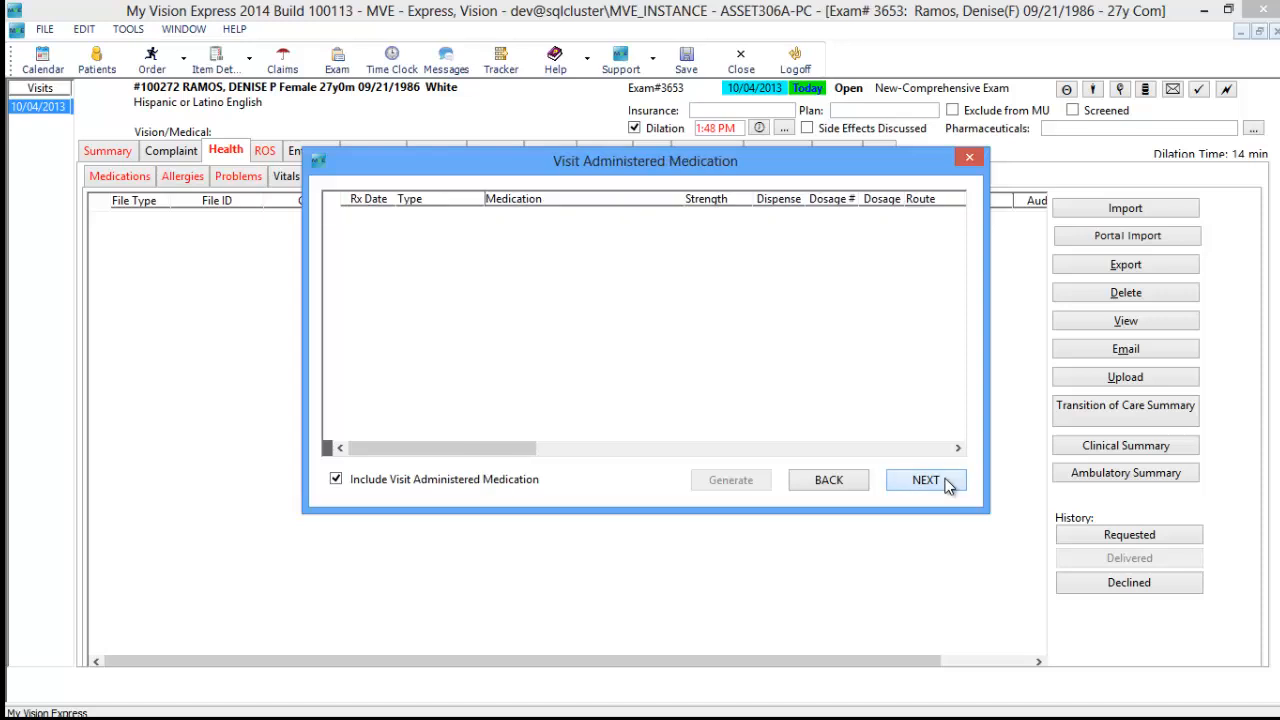
left_click(926, 480)
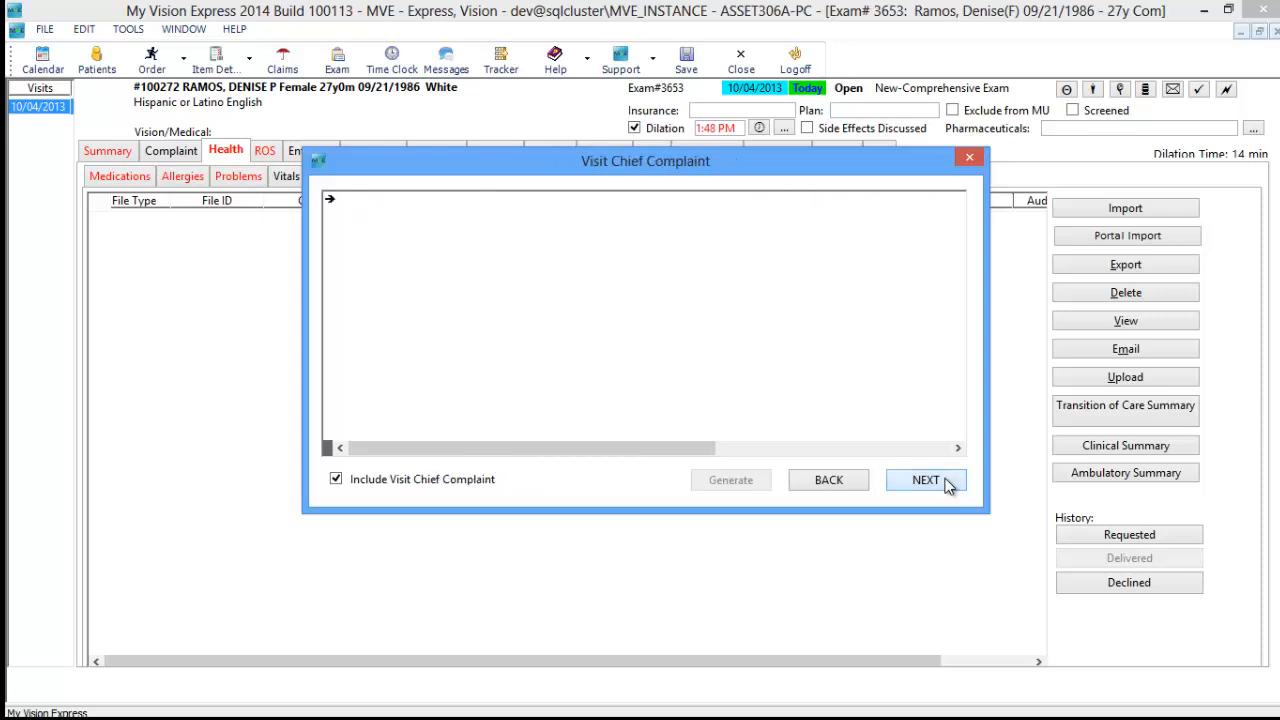
left_click(926, 480)
left_click(926, 480)
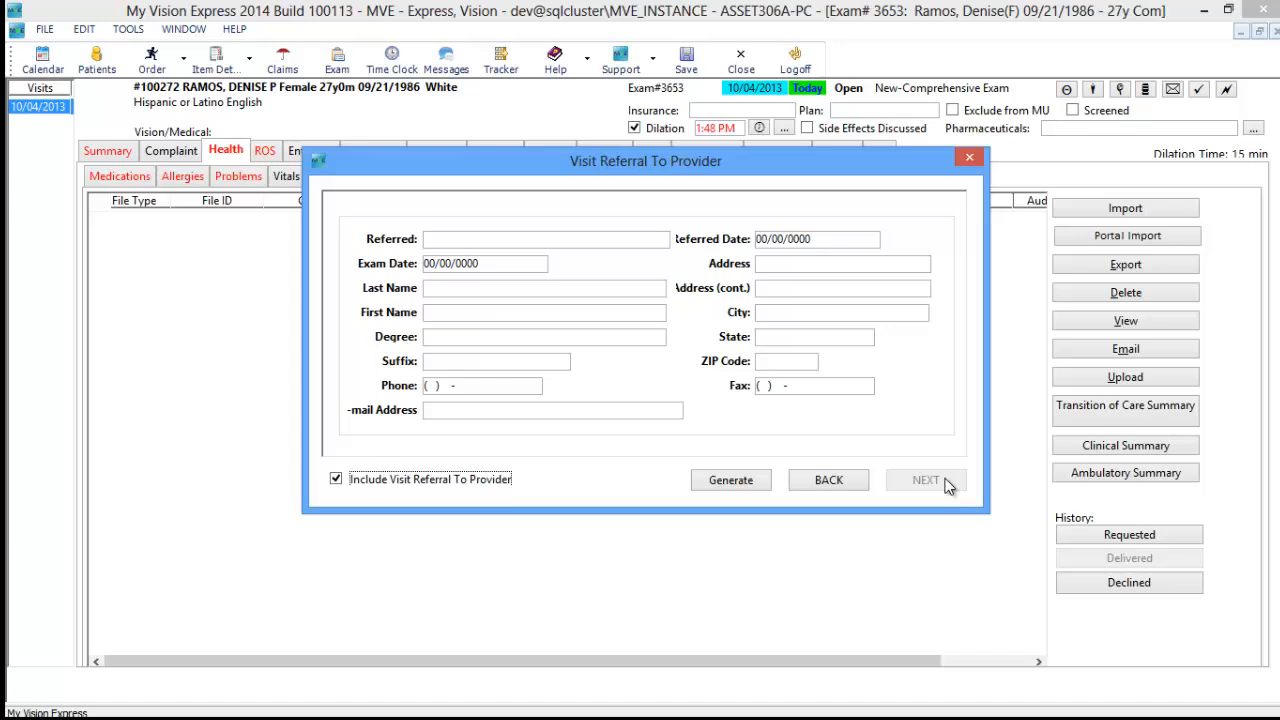
left_click(739, 479)
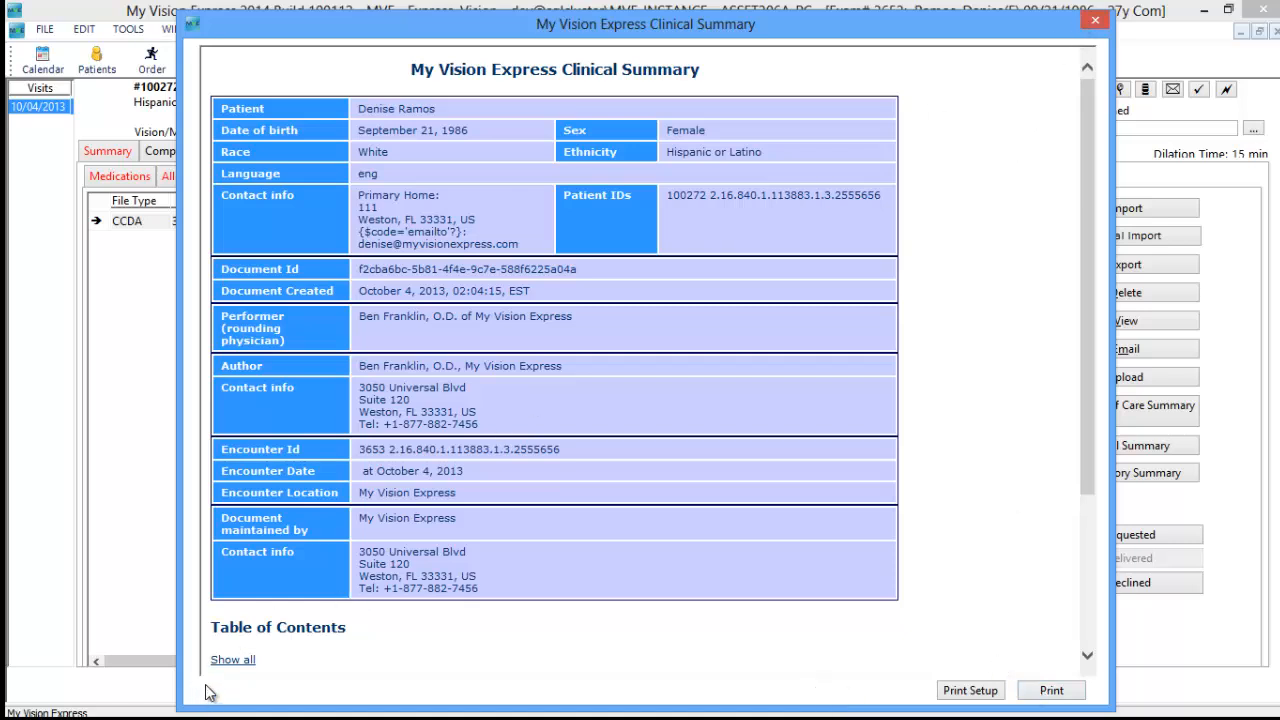
left_click(1095, 20)
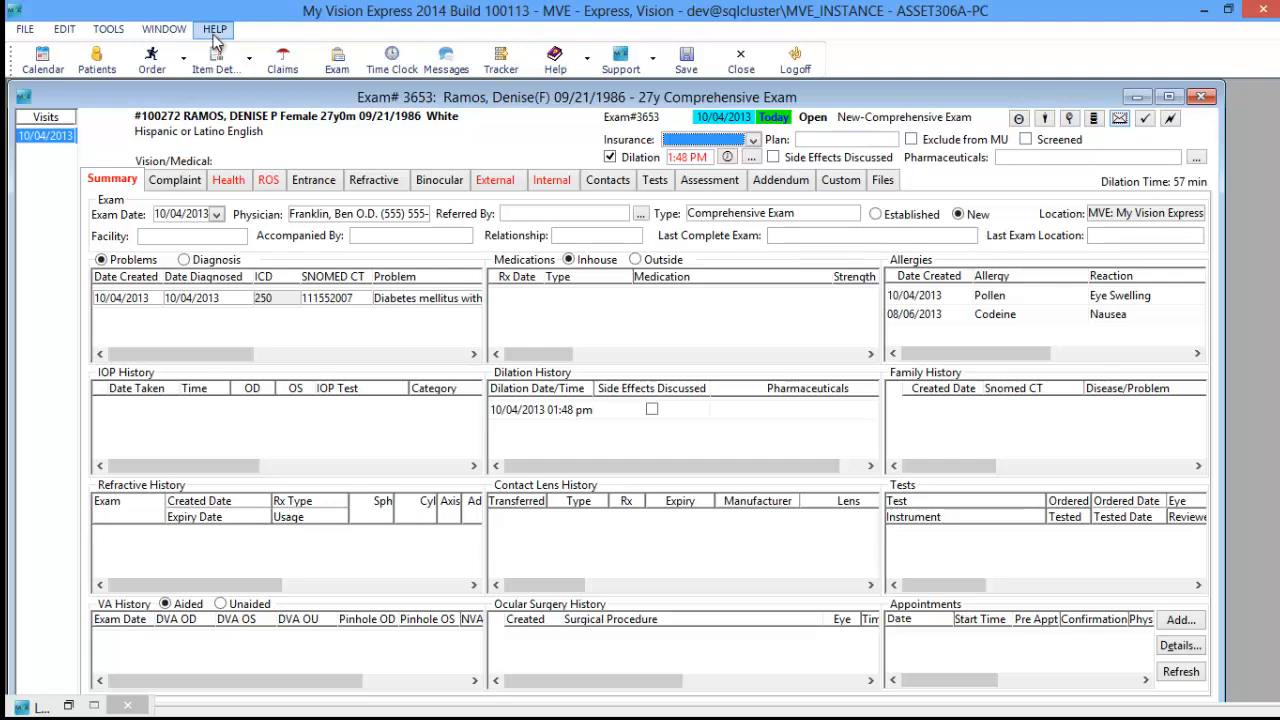
Review the Exam Summary Meaningful Use letter for the exam and close it.
left_click(163, 29)
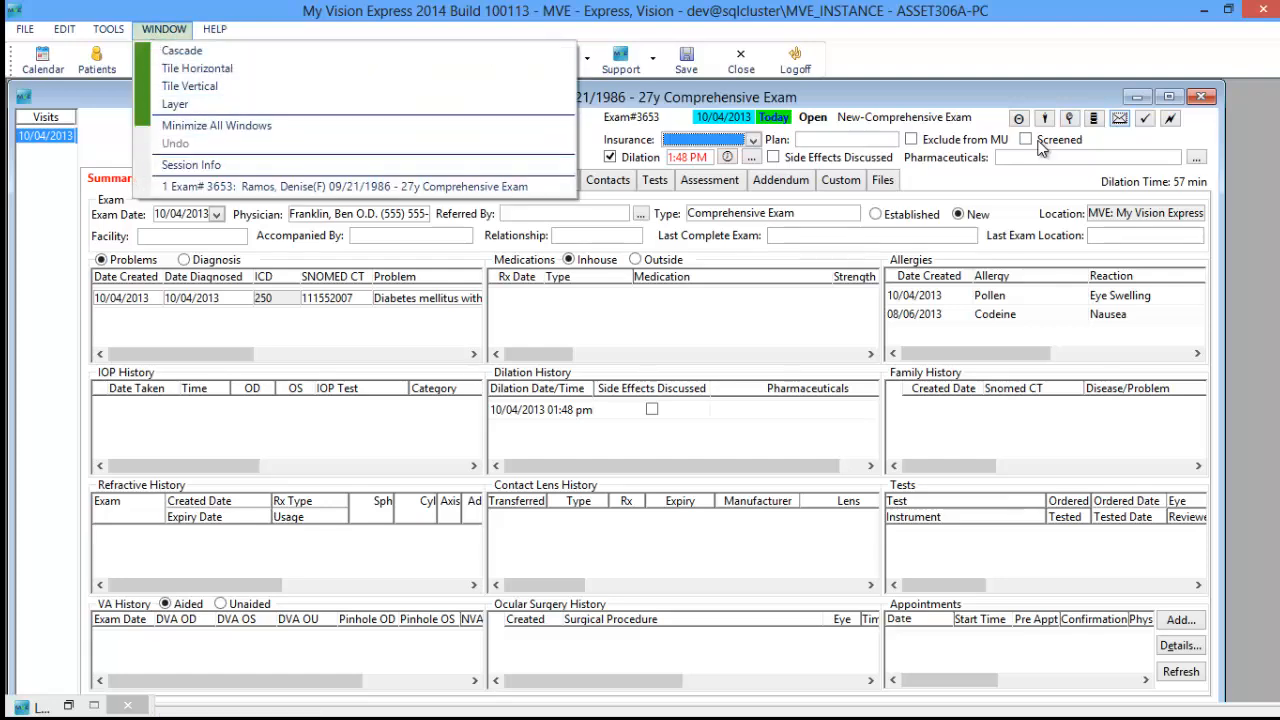
left_click(1122, 122)
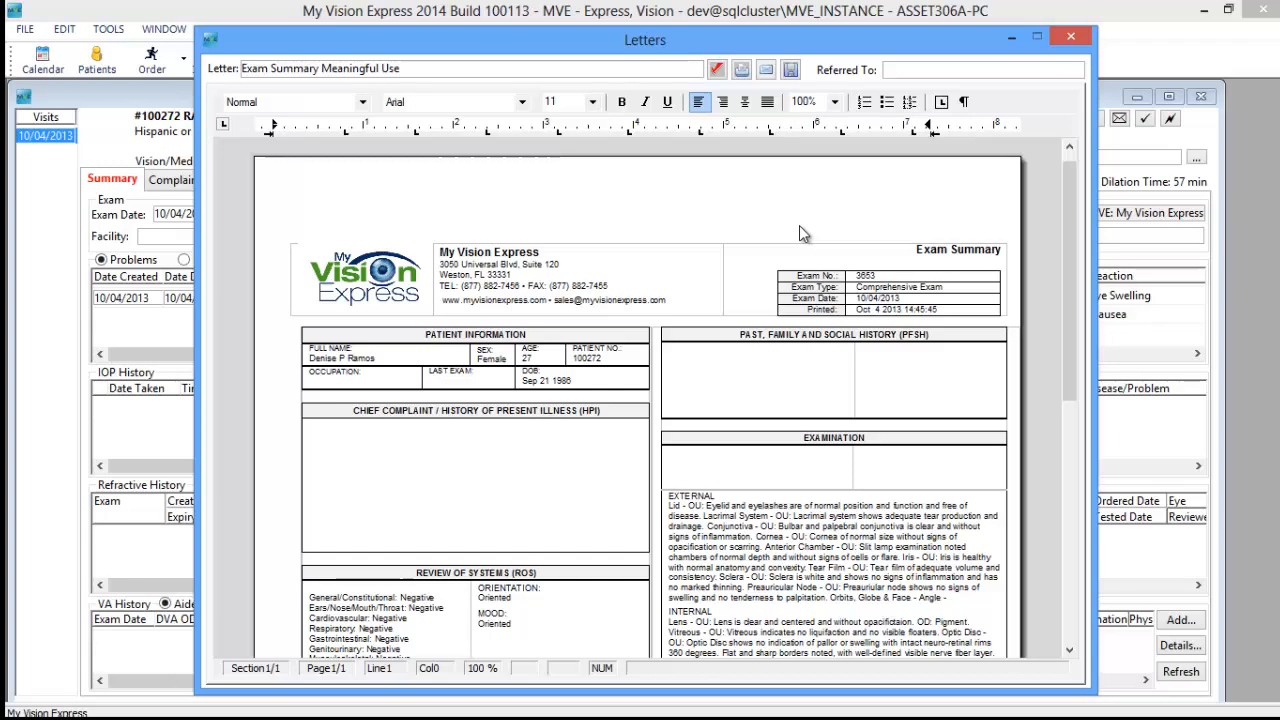
mouse_move(1076, 295)
left_mouse_down()
mouse_move(1078, 467)
mouse_move(1056, 282)
left_mouse_up()
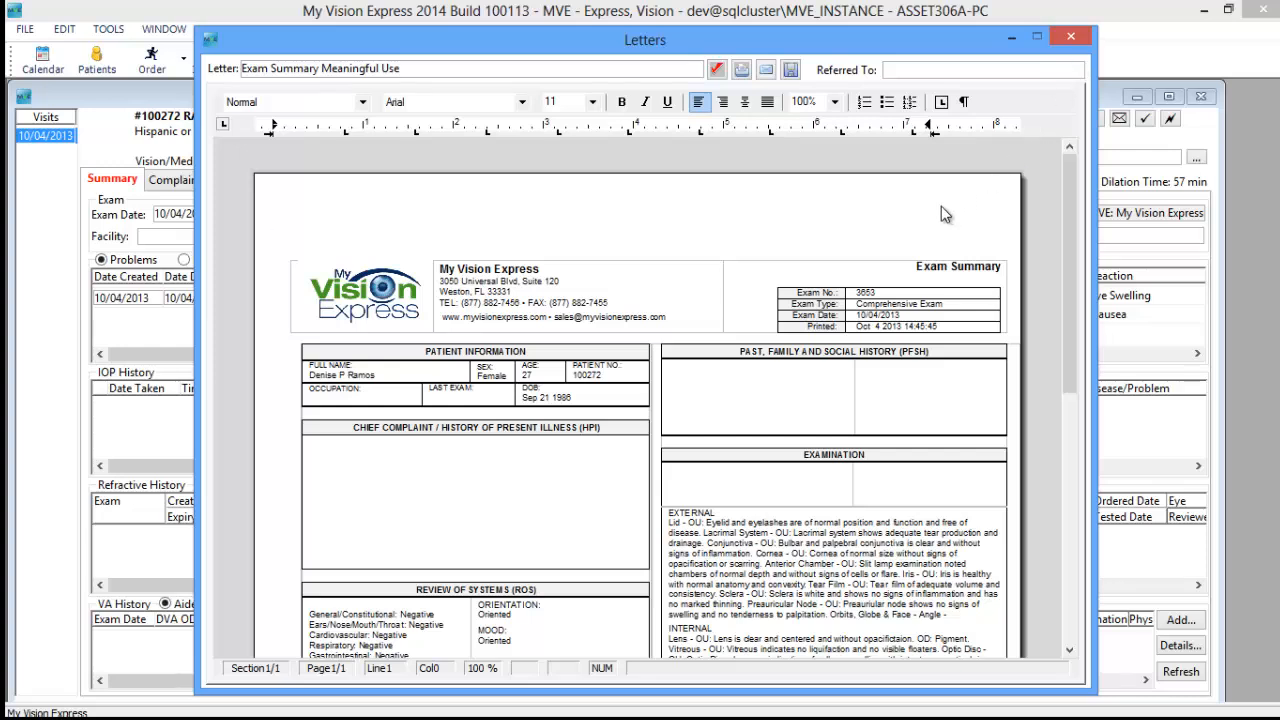
left_click(1071, 37)
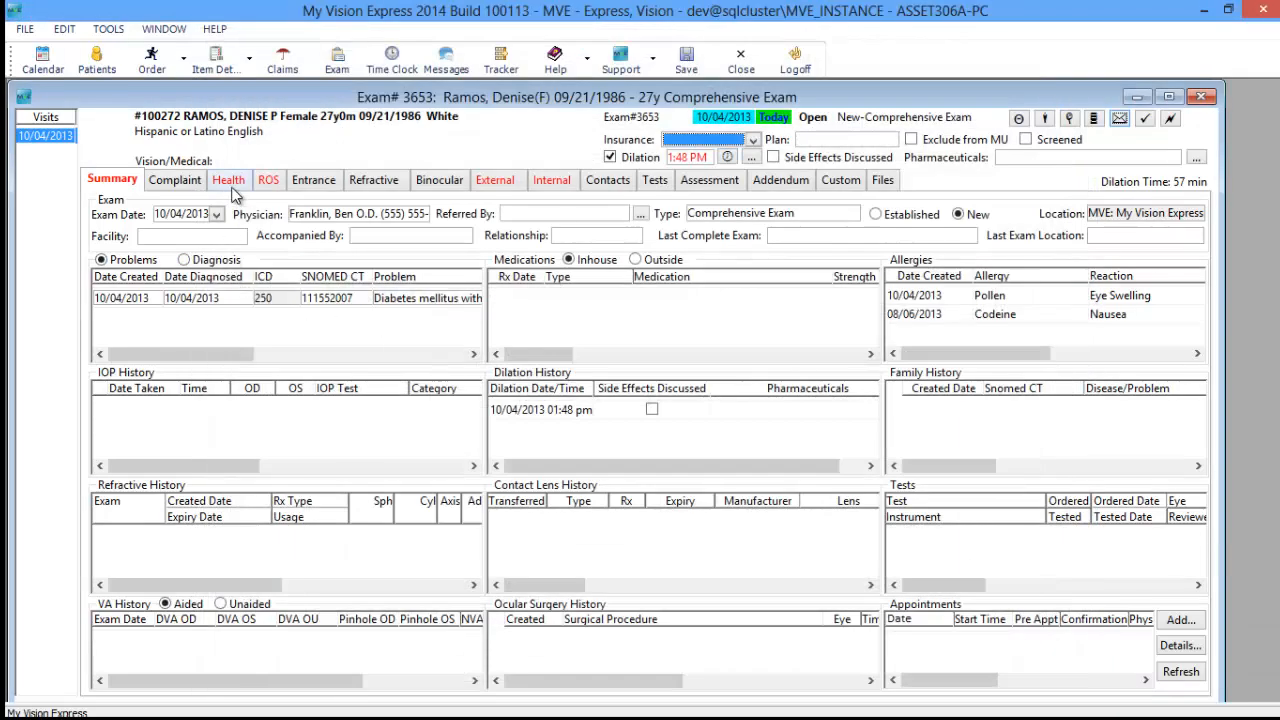
Record a Declined entry in the HL7 CCD/CCR history of the patient's health record.
left_click(229, 181)
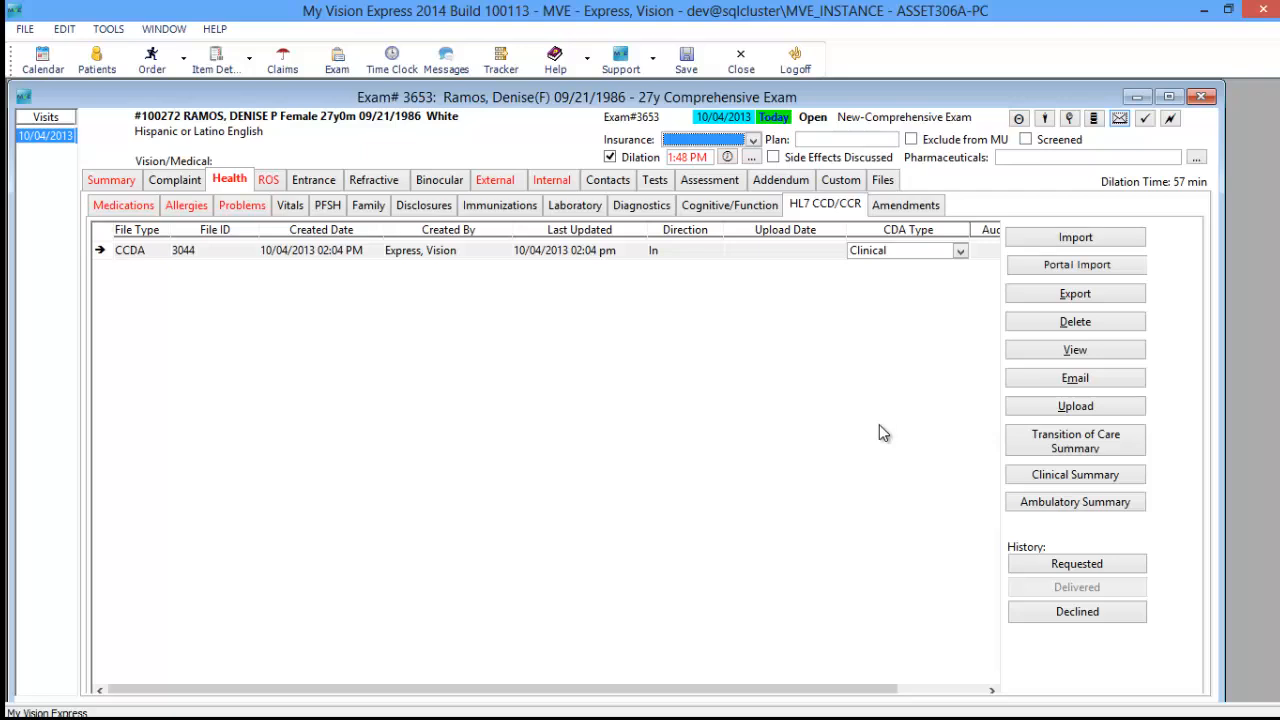
left_click(1060, 621)
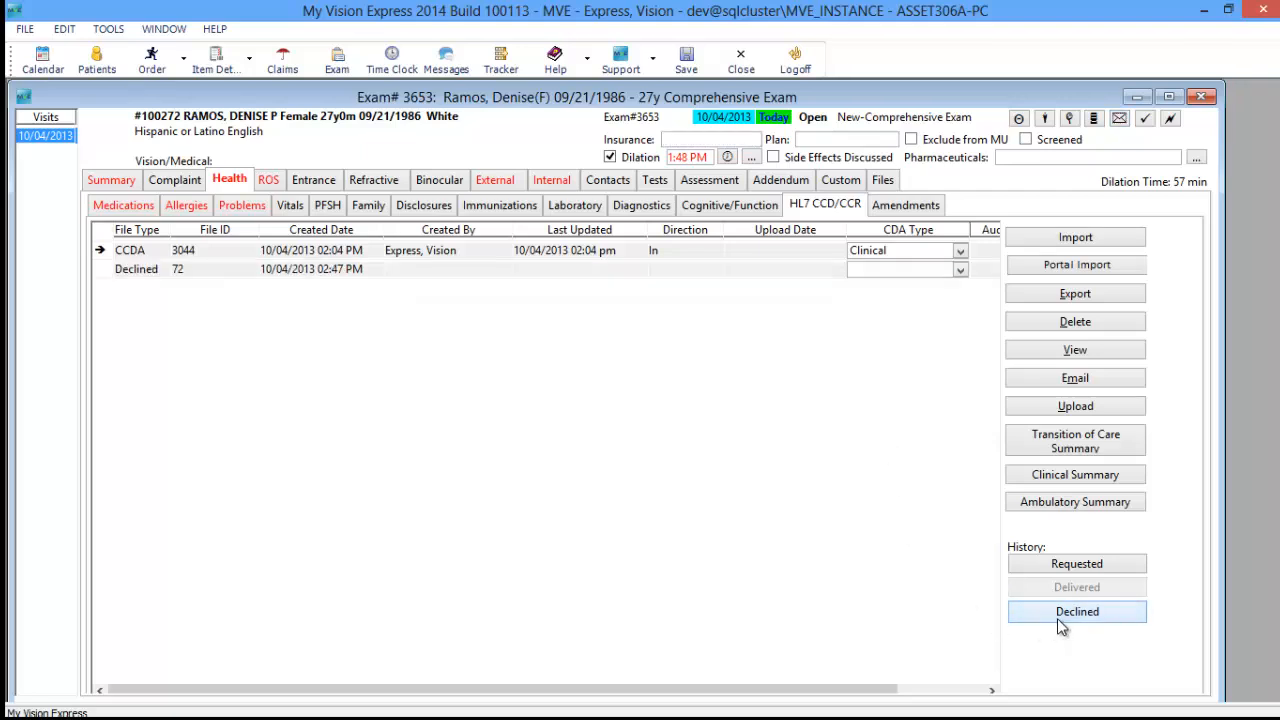
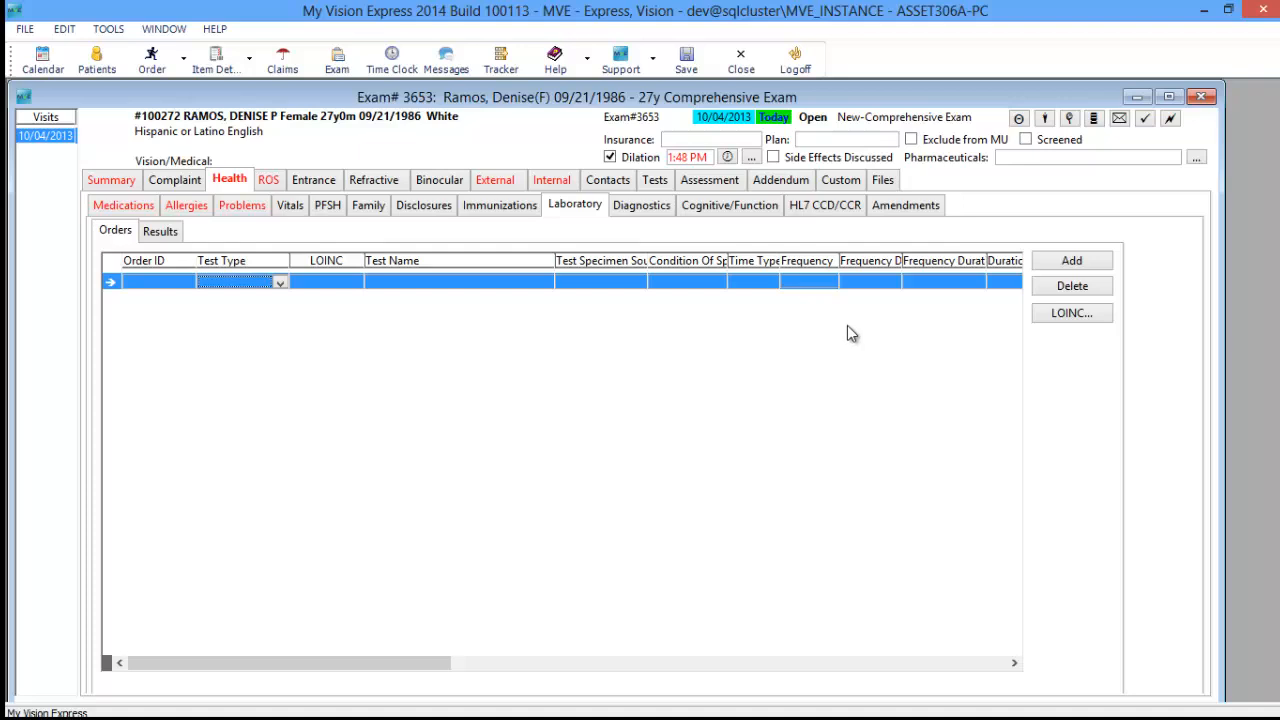
Add a new entry to the patient's laboratory results.
left_click(158, 231)
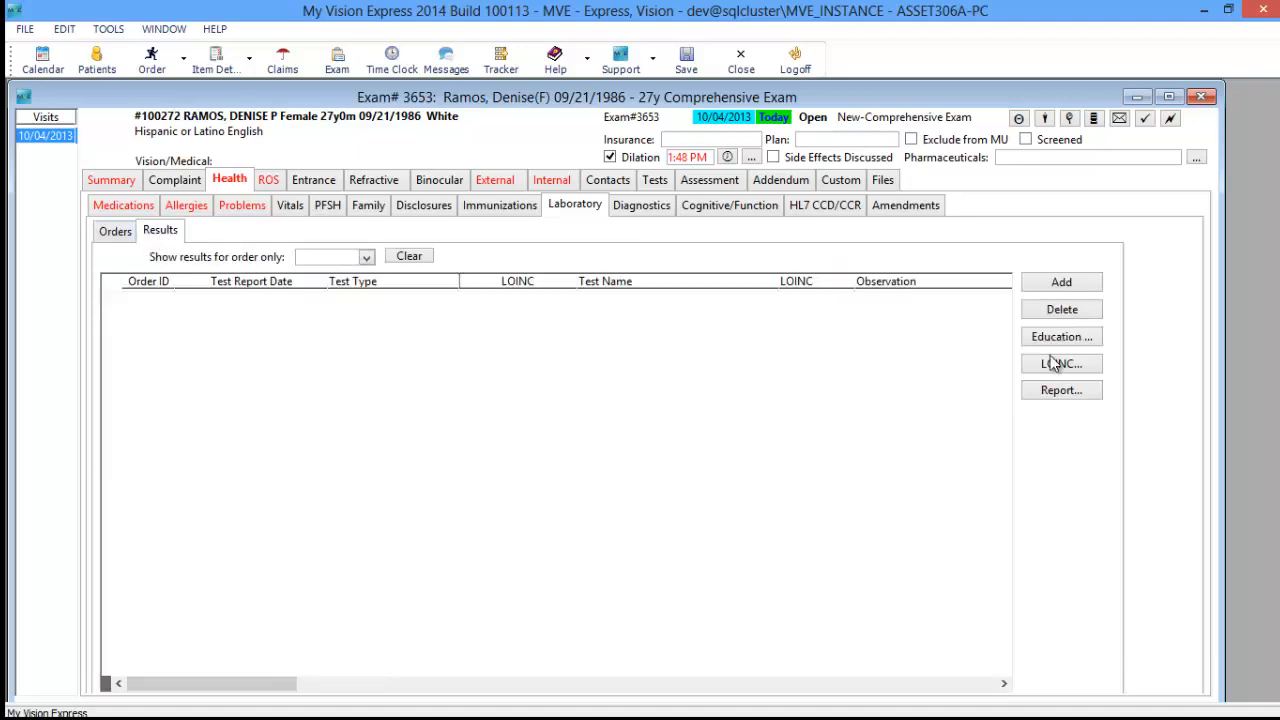
left_click(1085, 288)
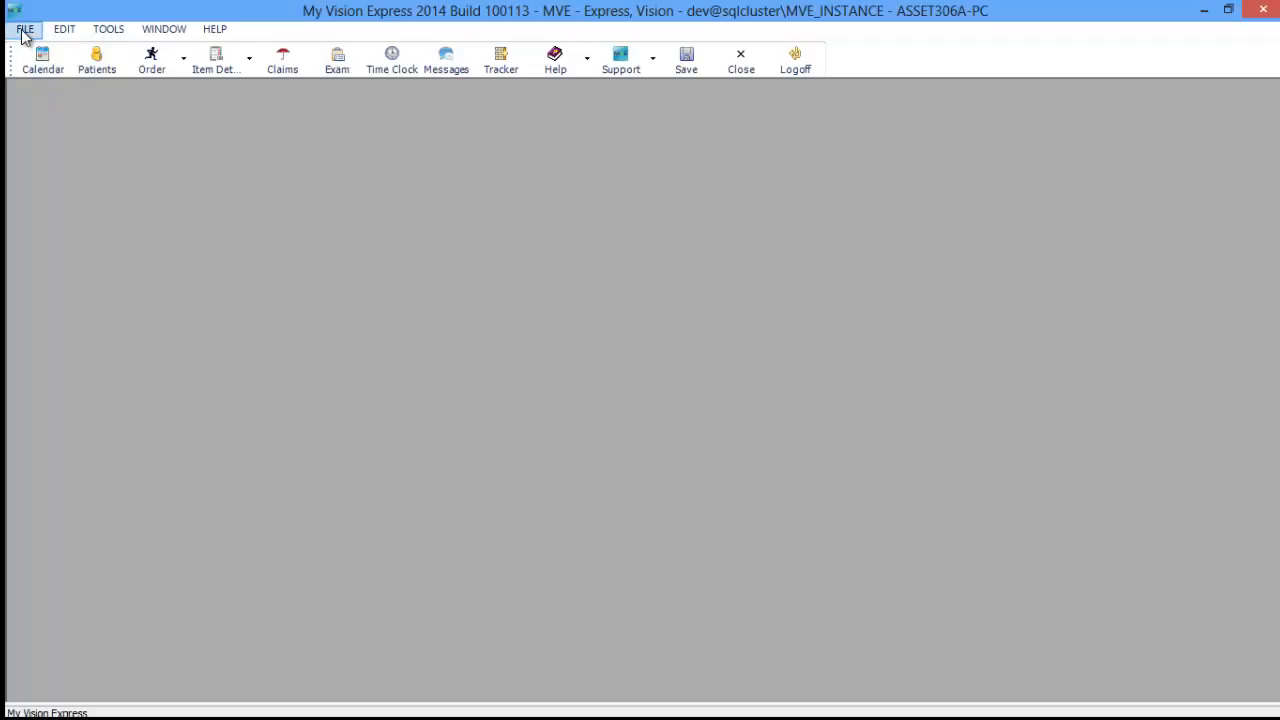
Open the Patient List report and set its age range from 1 to 70.
left_click(24, 28)
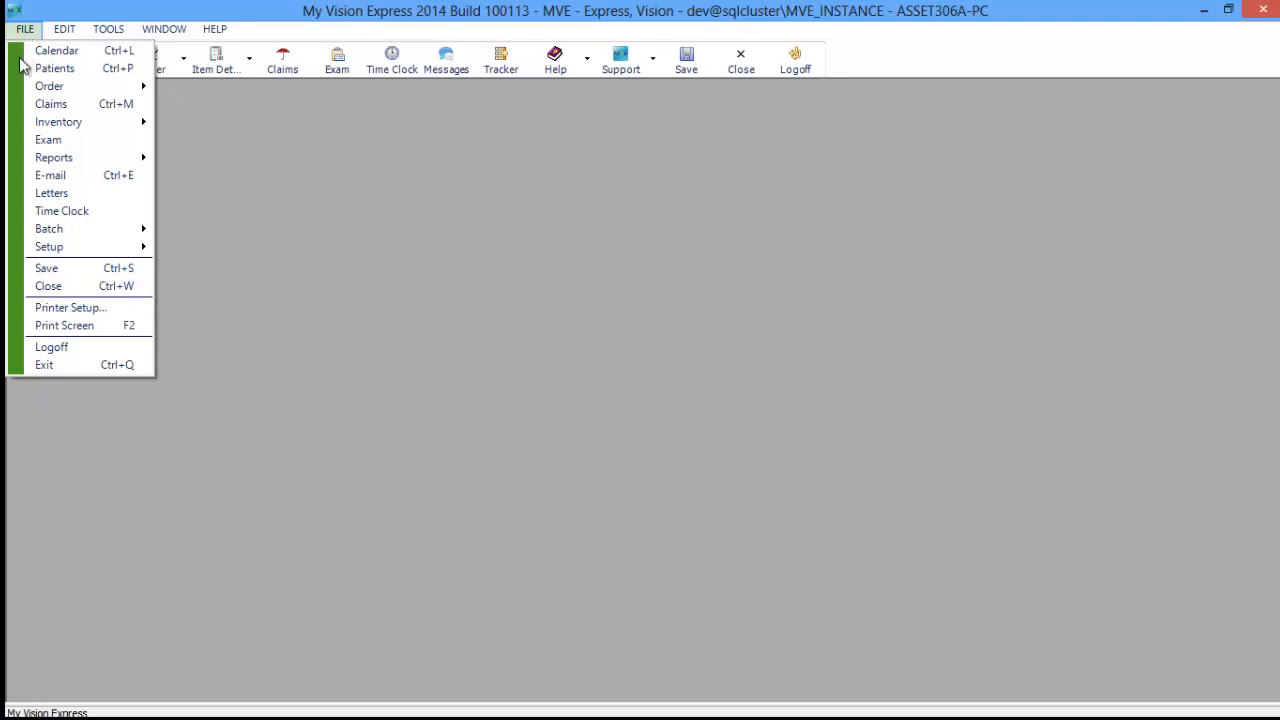
mouse_move(56, 158)
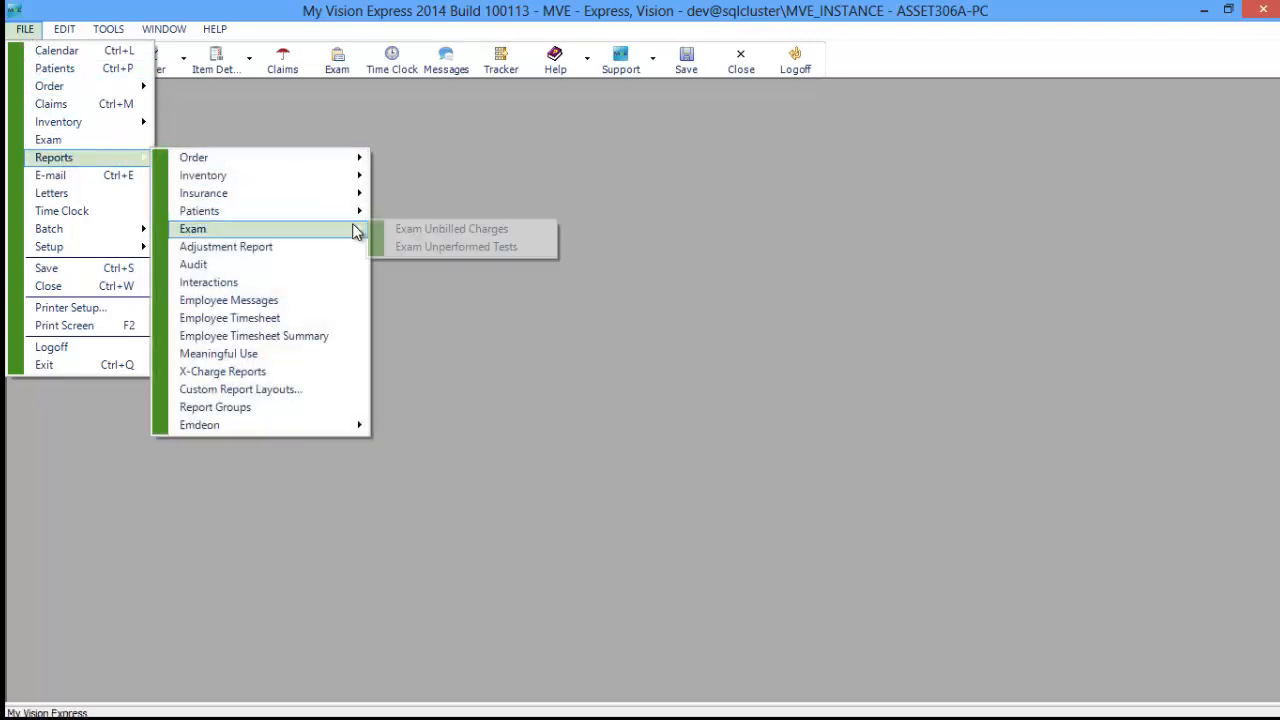
mouse_move(355, 214)
left_click(450, 231)
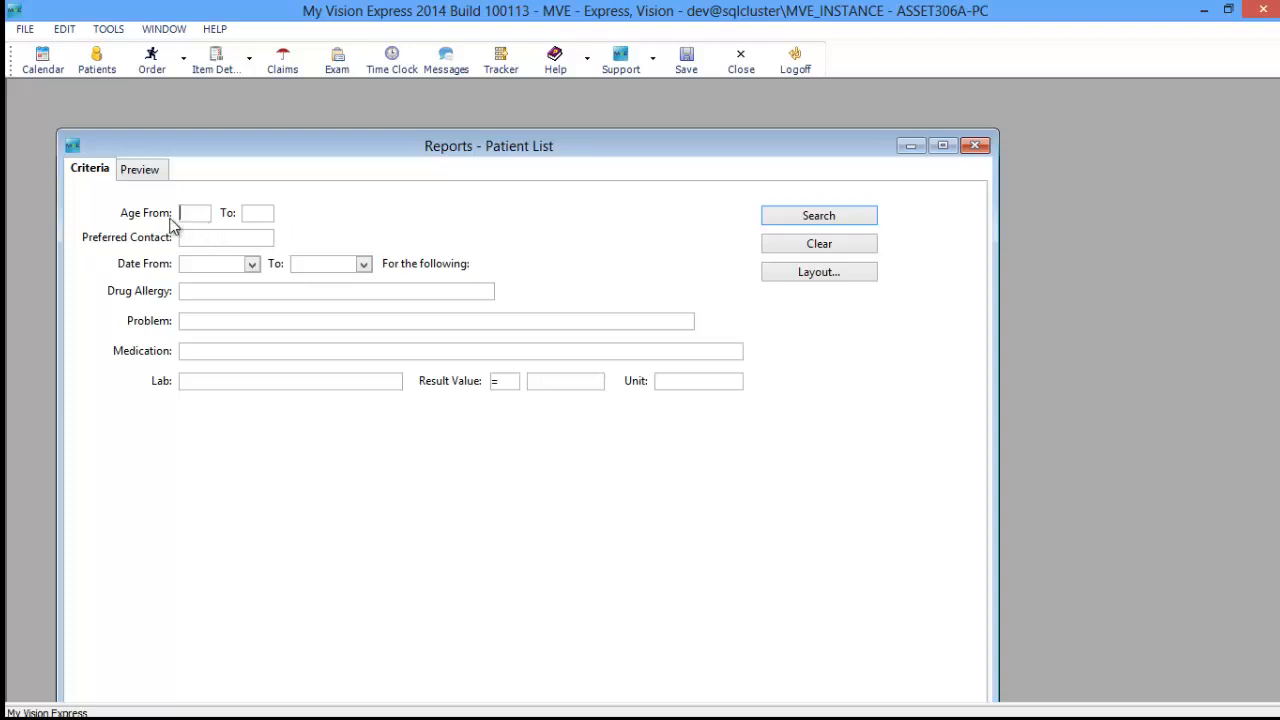
type("1")
left_click(257, 219)
type("70")
Filter the Patient List report by the problem 161487006 - History of - retinal detachment (situation) and run the search.
left_click(250, 322)
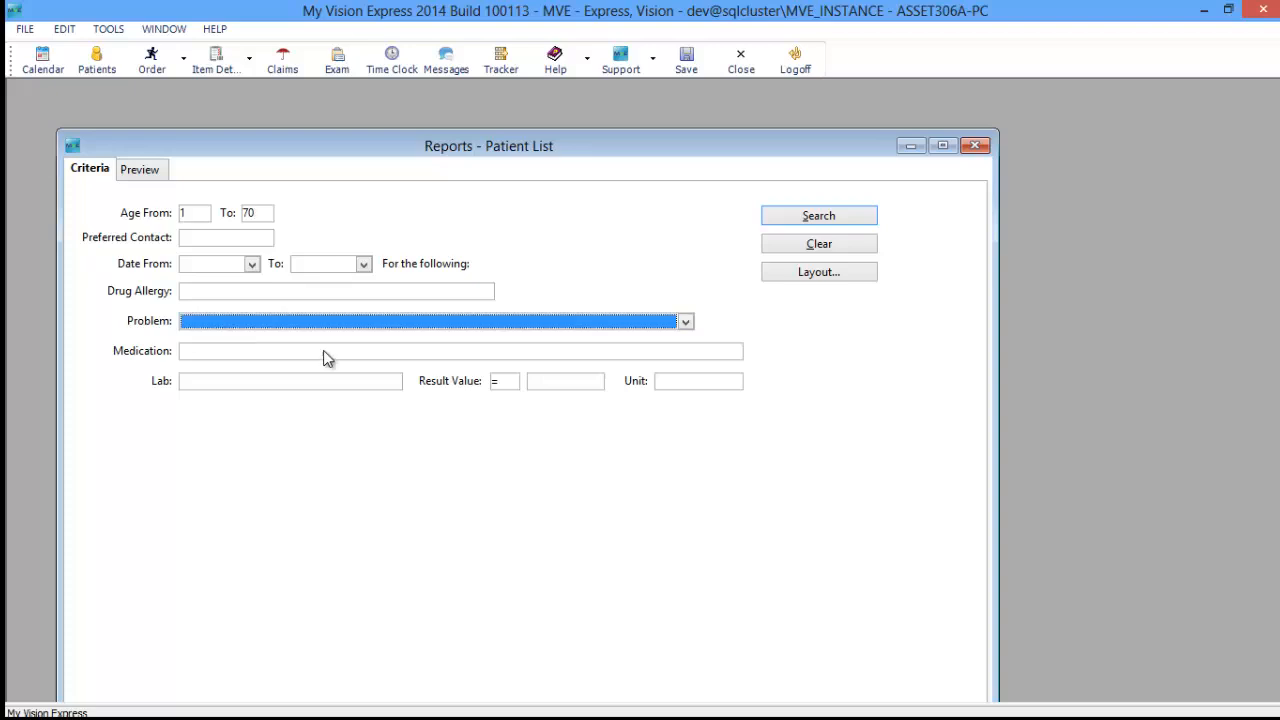
left_click(686, 322)
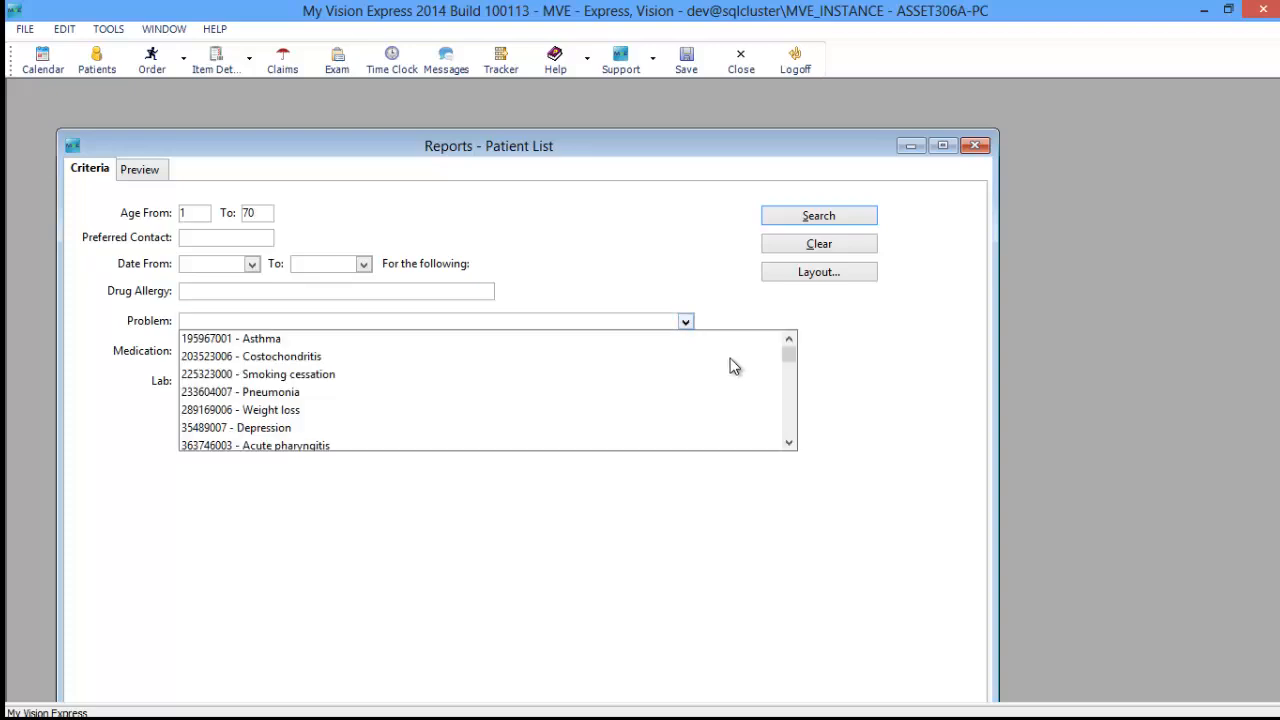
left_click_drag(789, 356, 800, 364)
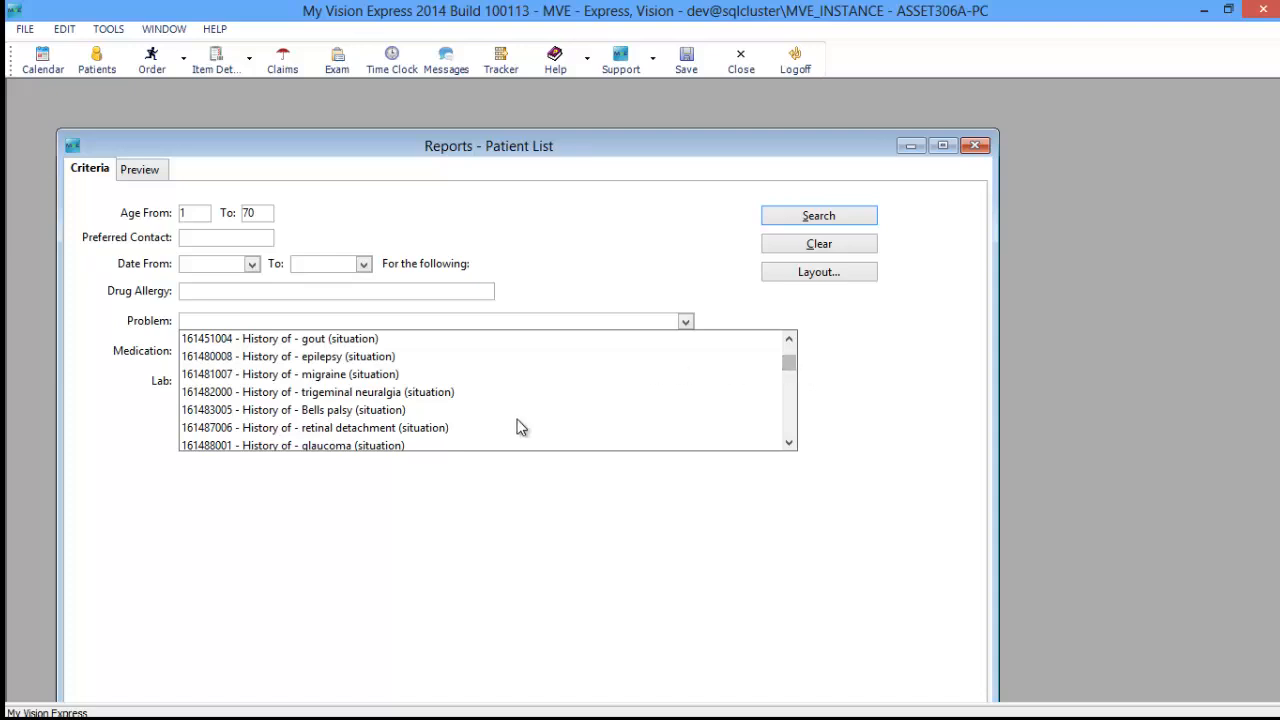
left_click(304, 429)
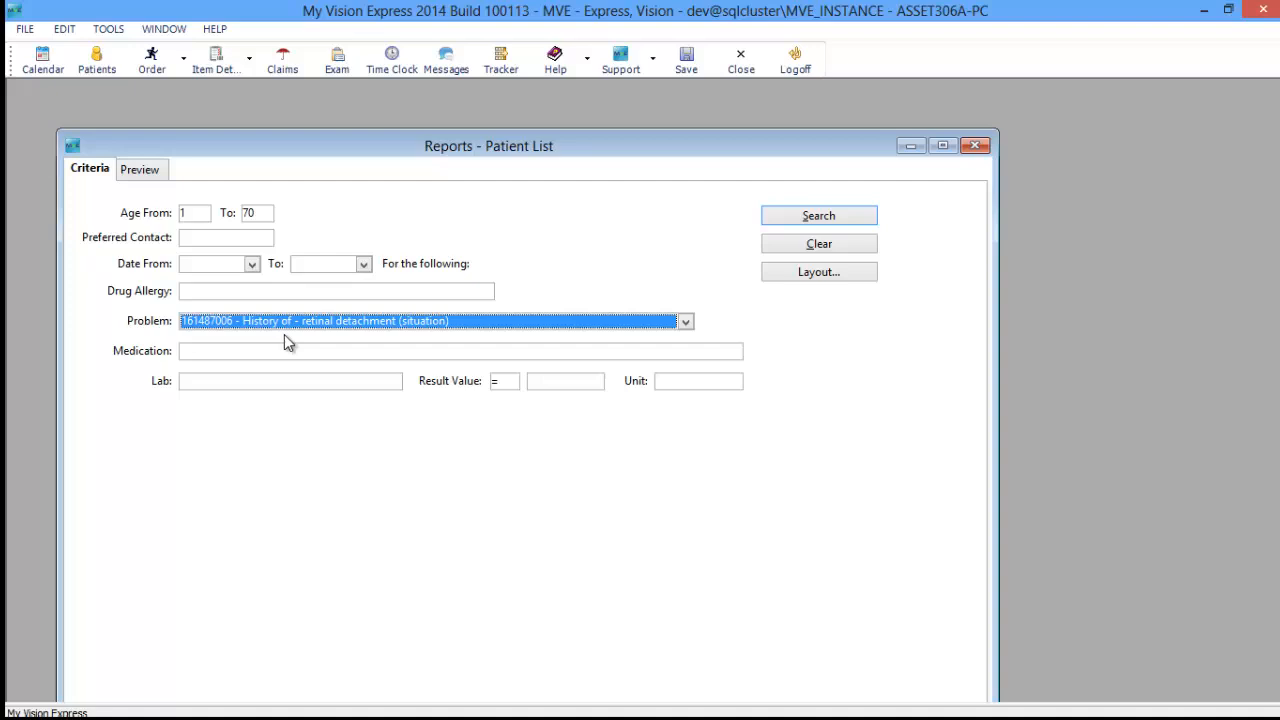
left_click(811, 216)
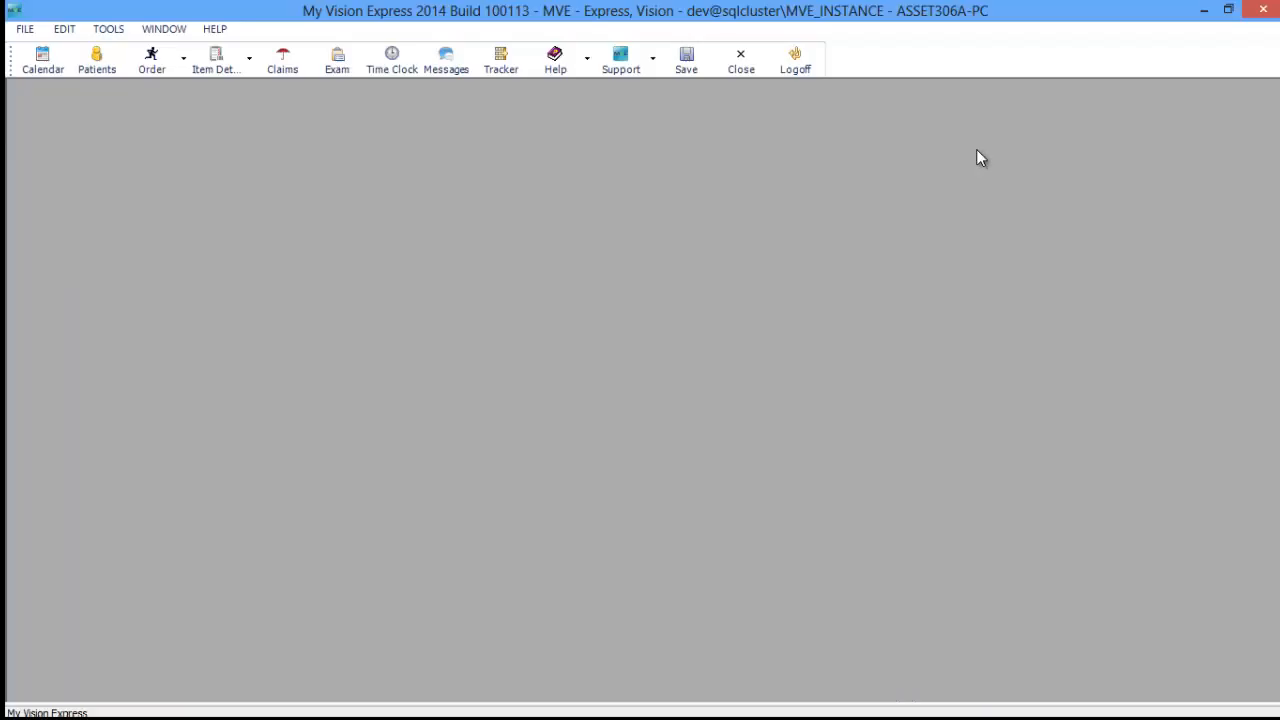
Open the 10/04/2013 Comprehensive Exam and set the exam recall reason in its assessment to 12 Months.
left_click(337, 62)
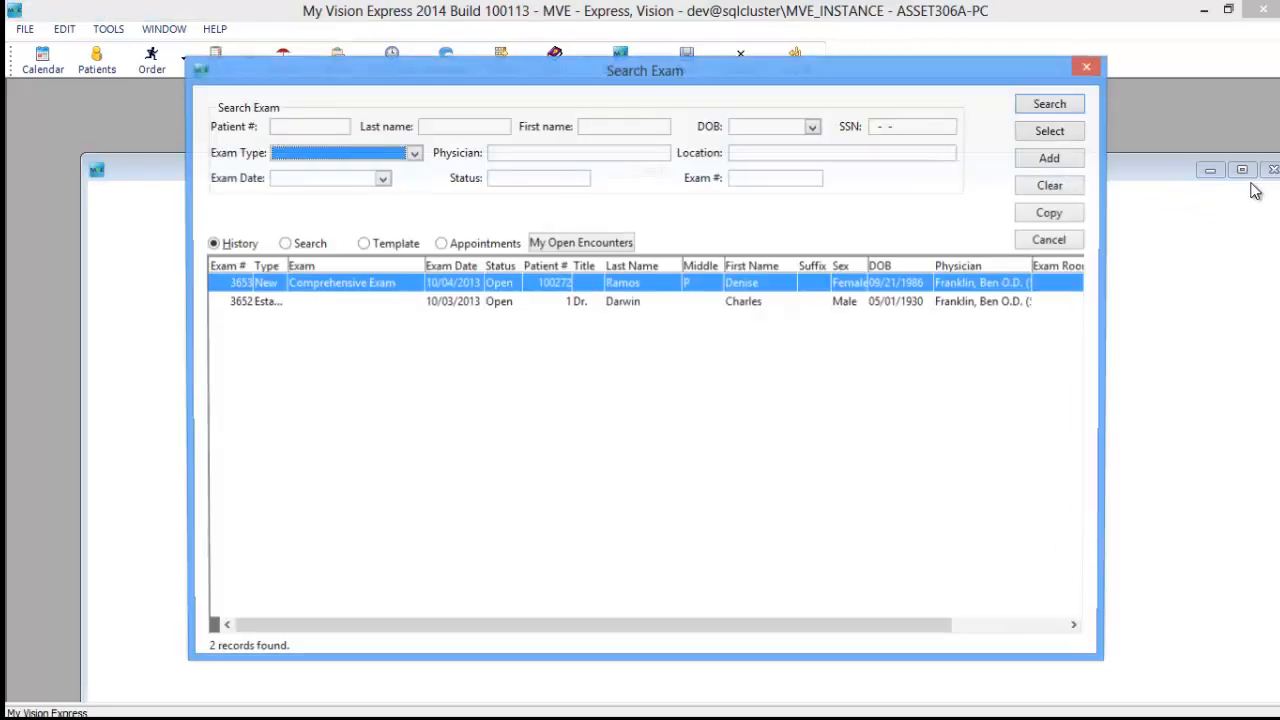
double_click(550, 285)
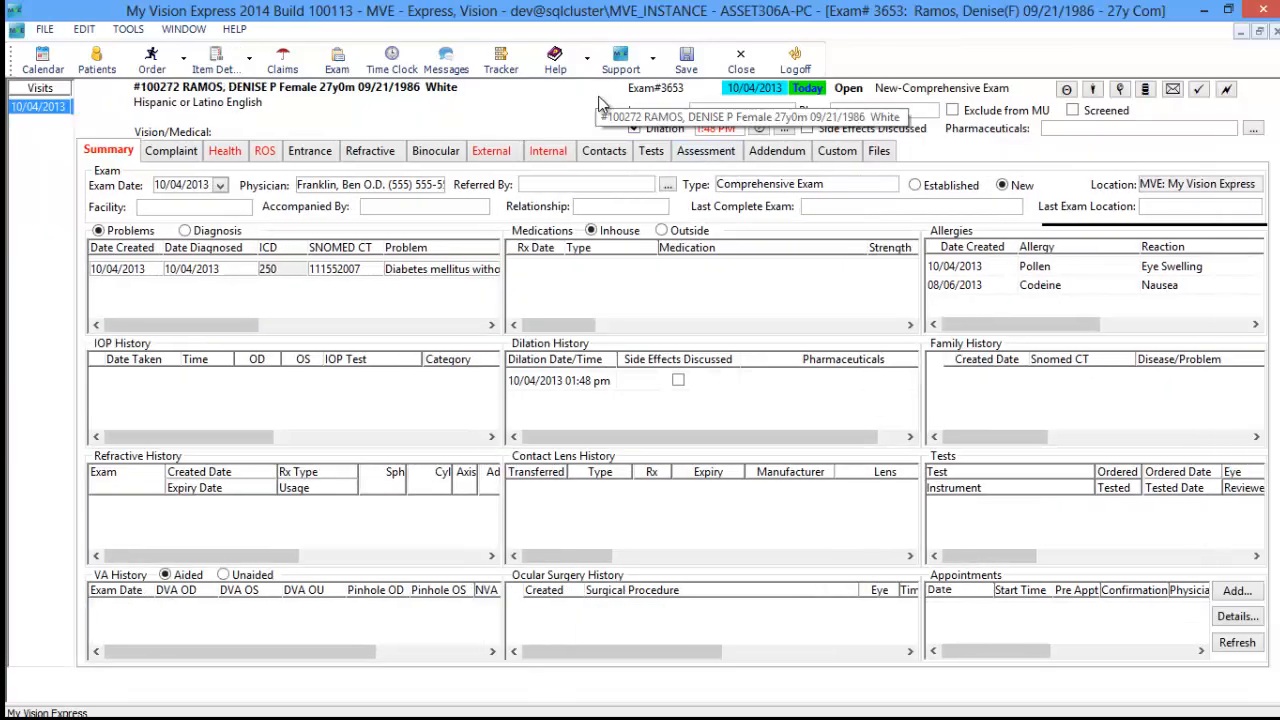
left_click(709, 152)
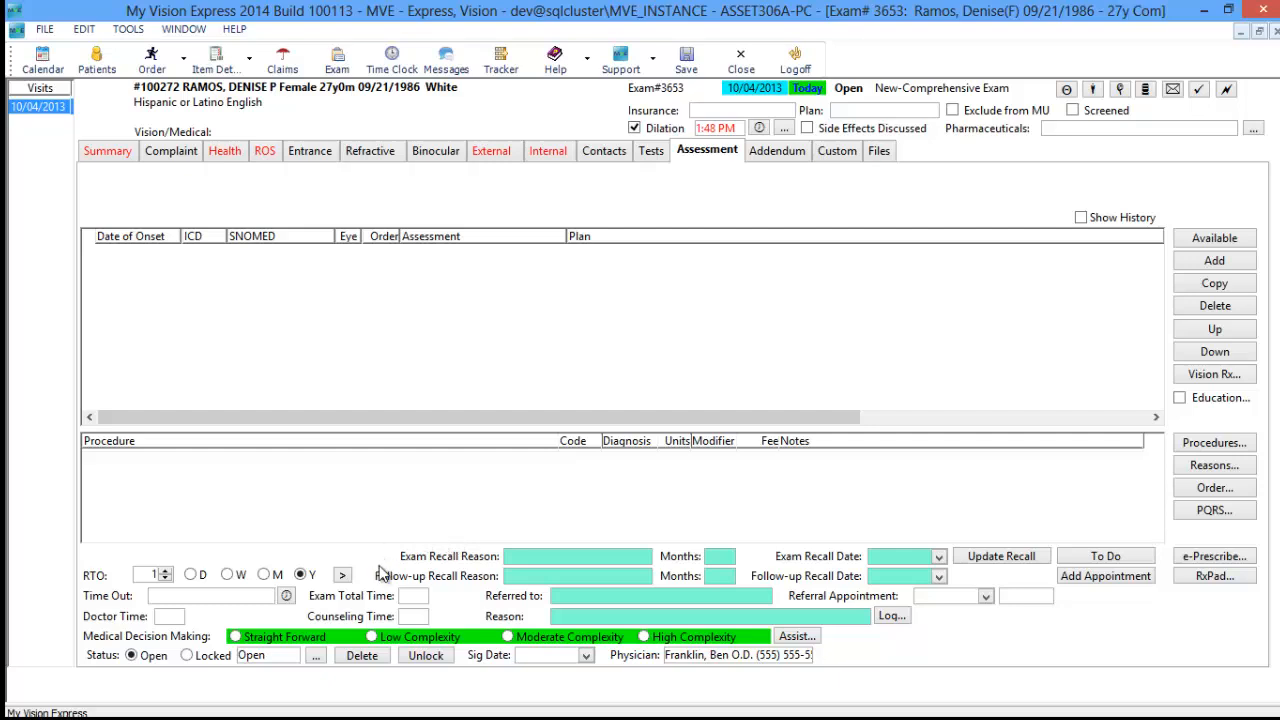
left_click(645, 557)
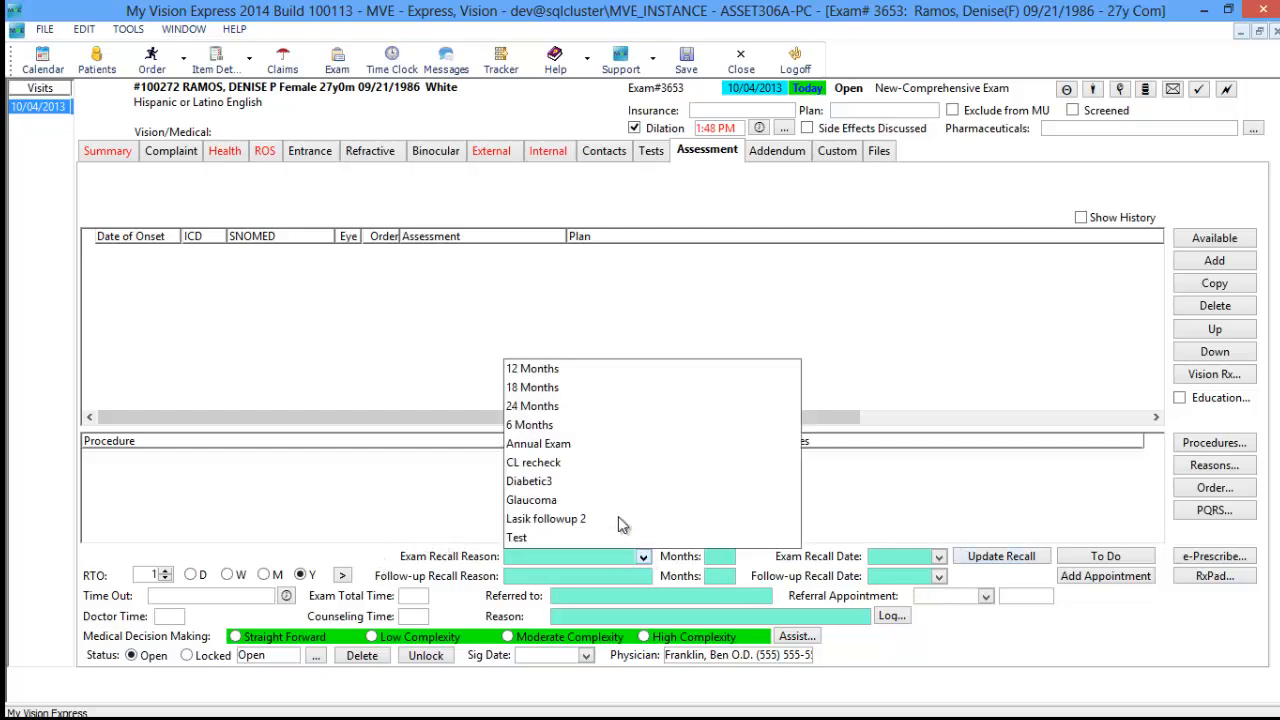
left_click(552, 372)
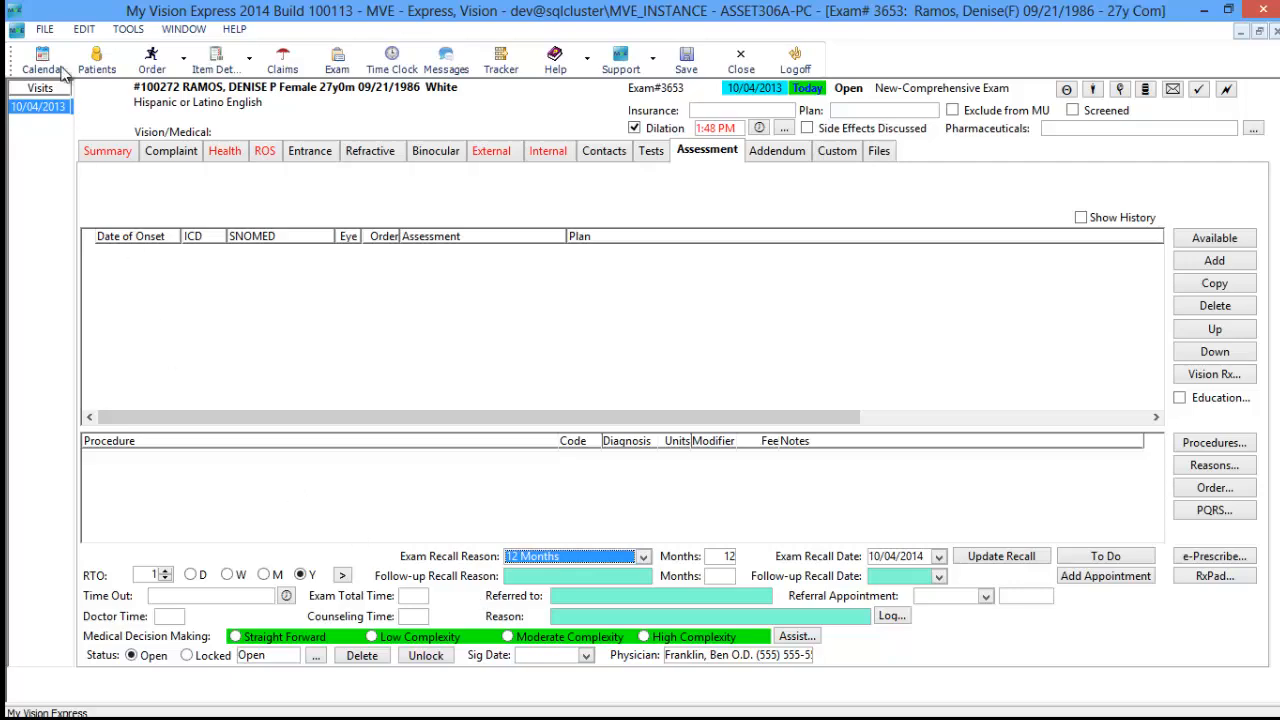
Open the list of letter templates and maximize it for review.
left_click(46, 29)
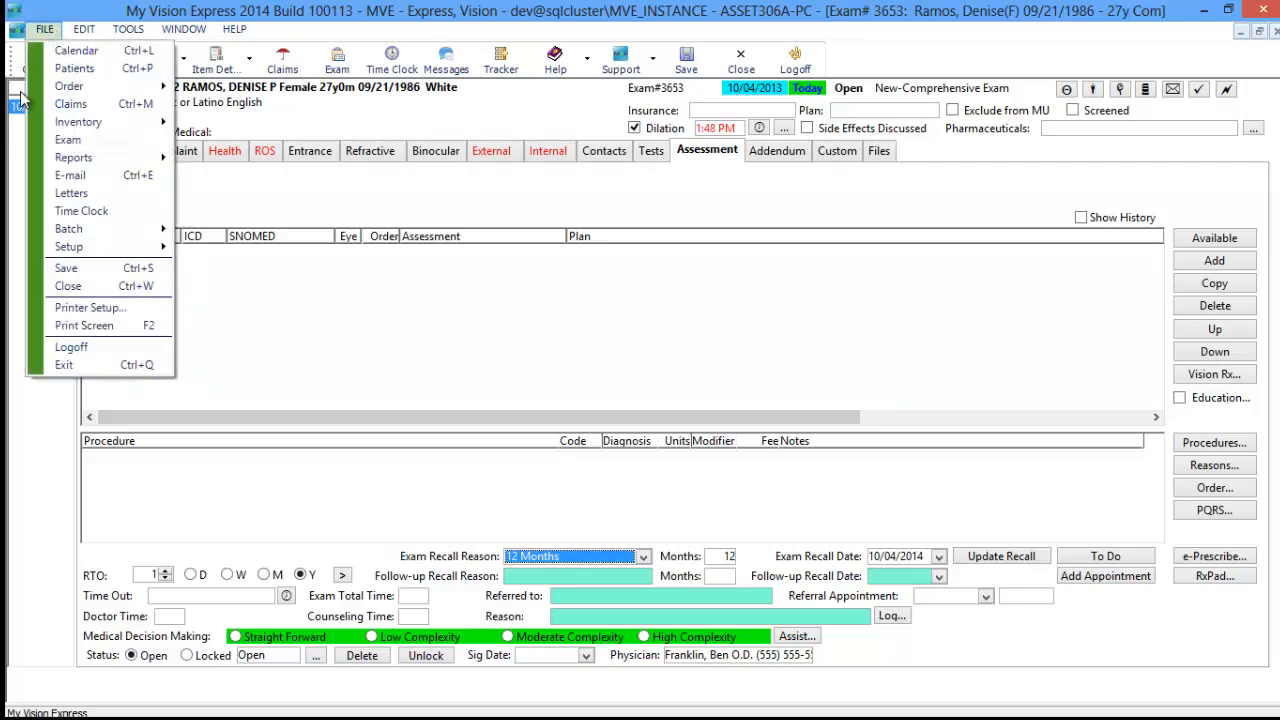
left_click(81, 196)
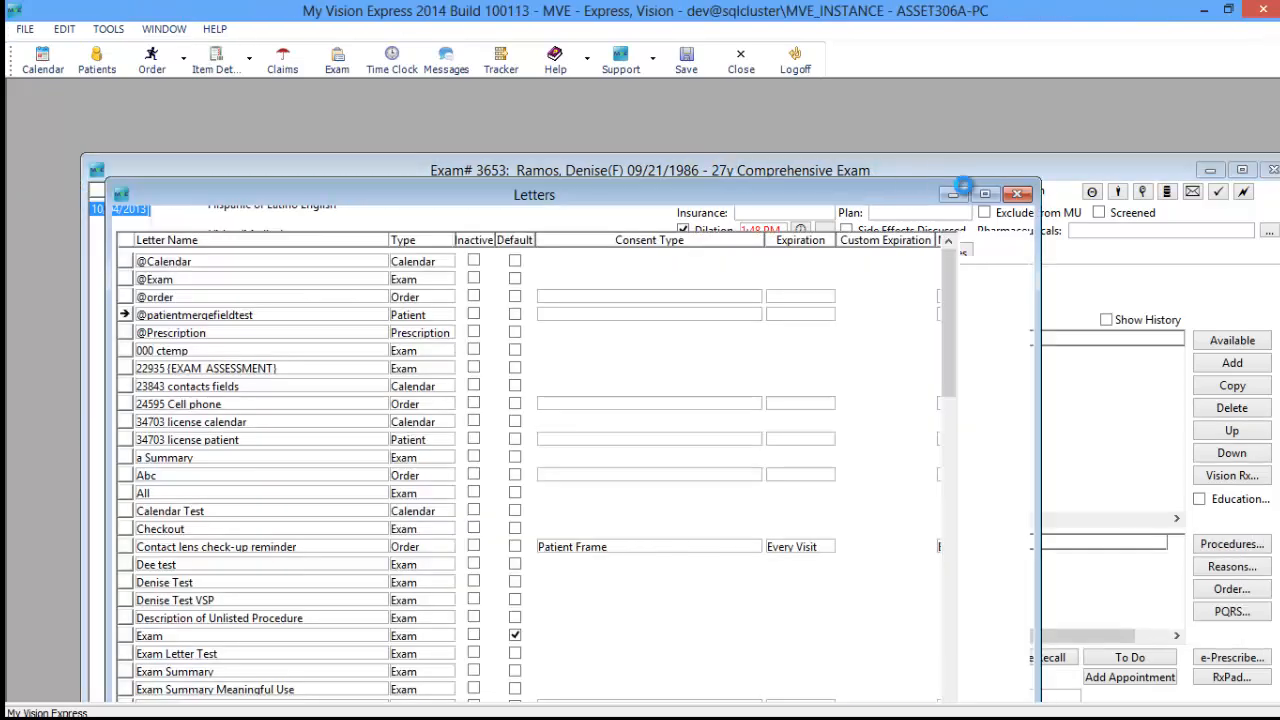
left_click(985, 193)
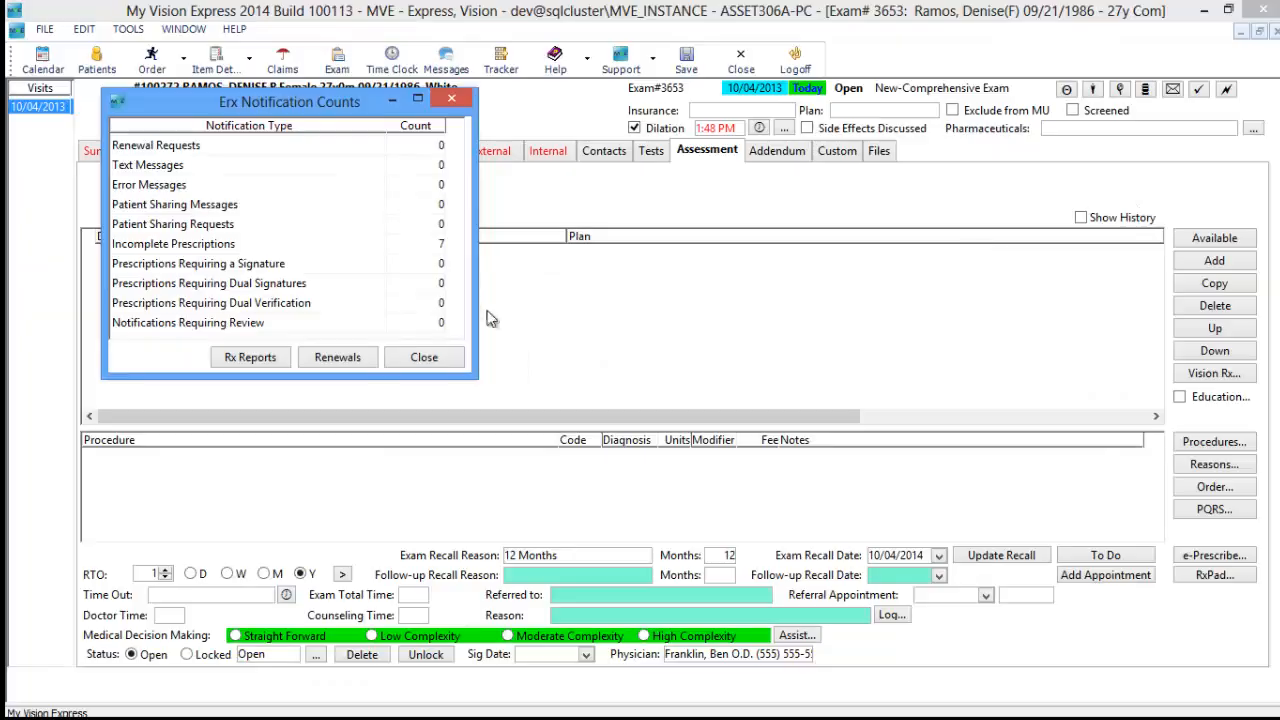
Dismiss the Erx notification counts and view the HL7 CCD/CCR history in the patient's health record.
left_click(421, 362)
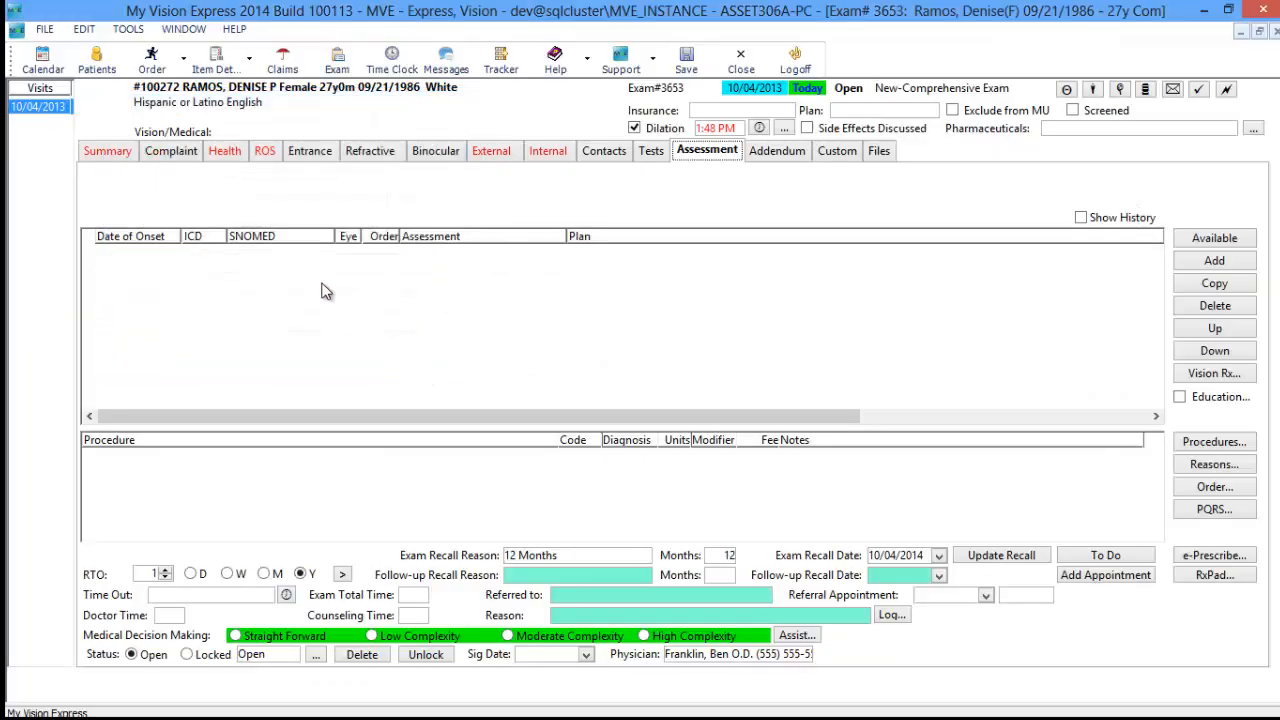
left_click(226, 152)
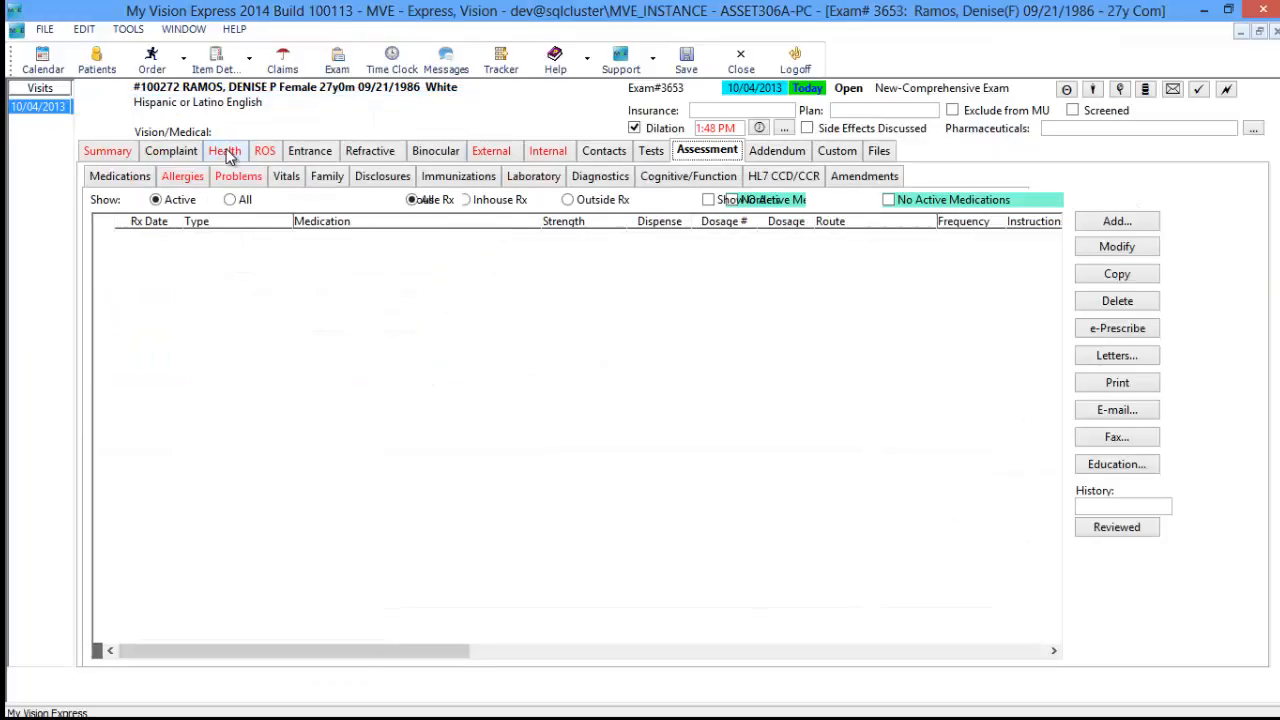
left_click(790, 178)
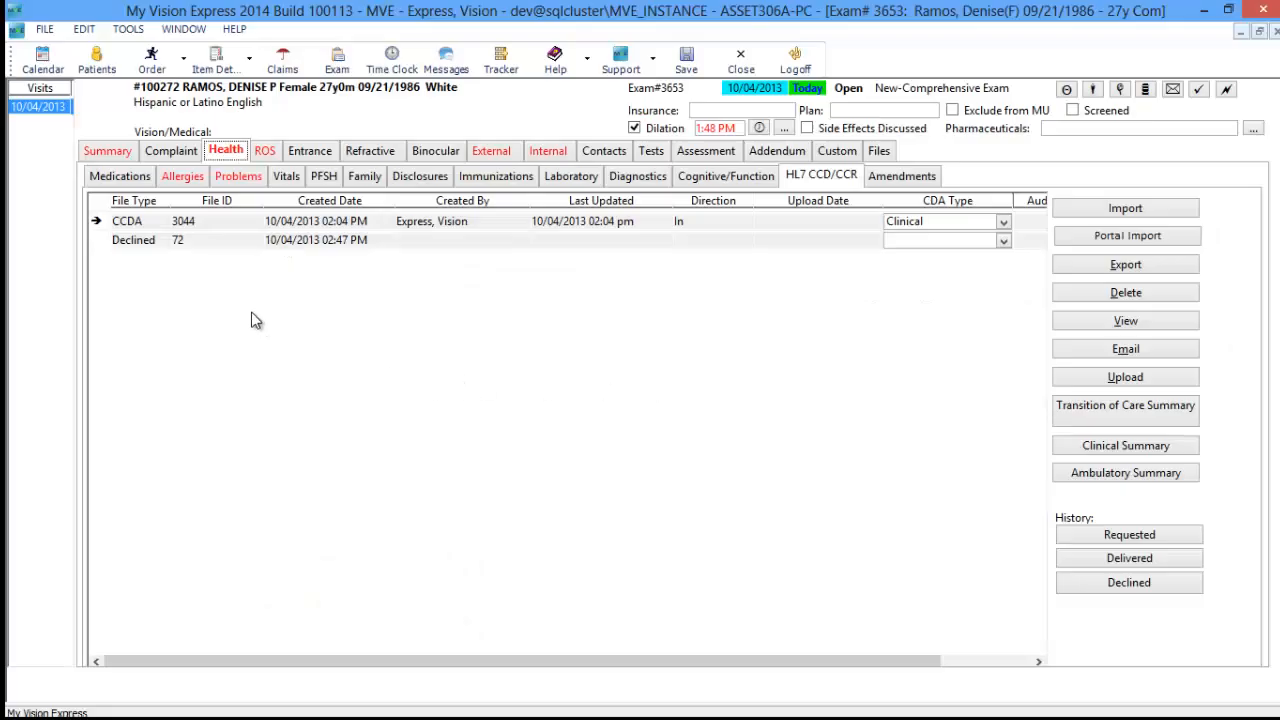
View the patient education options for the blood pressure medication in the health record and close them.
left_click(141, 180)
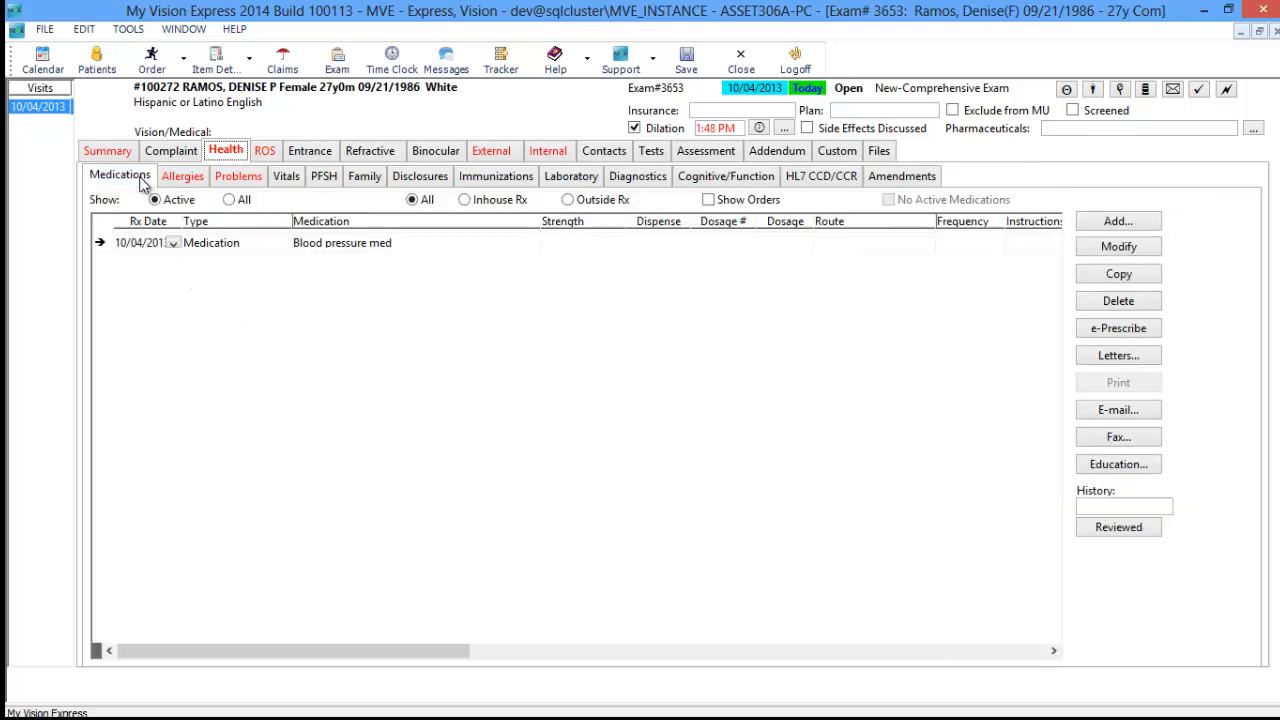
left_click(1146, 472)
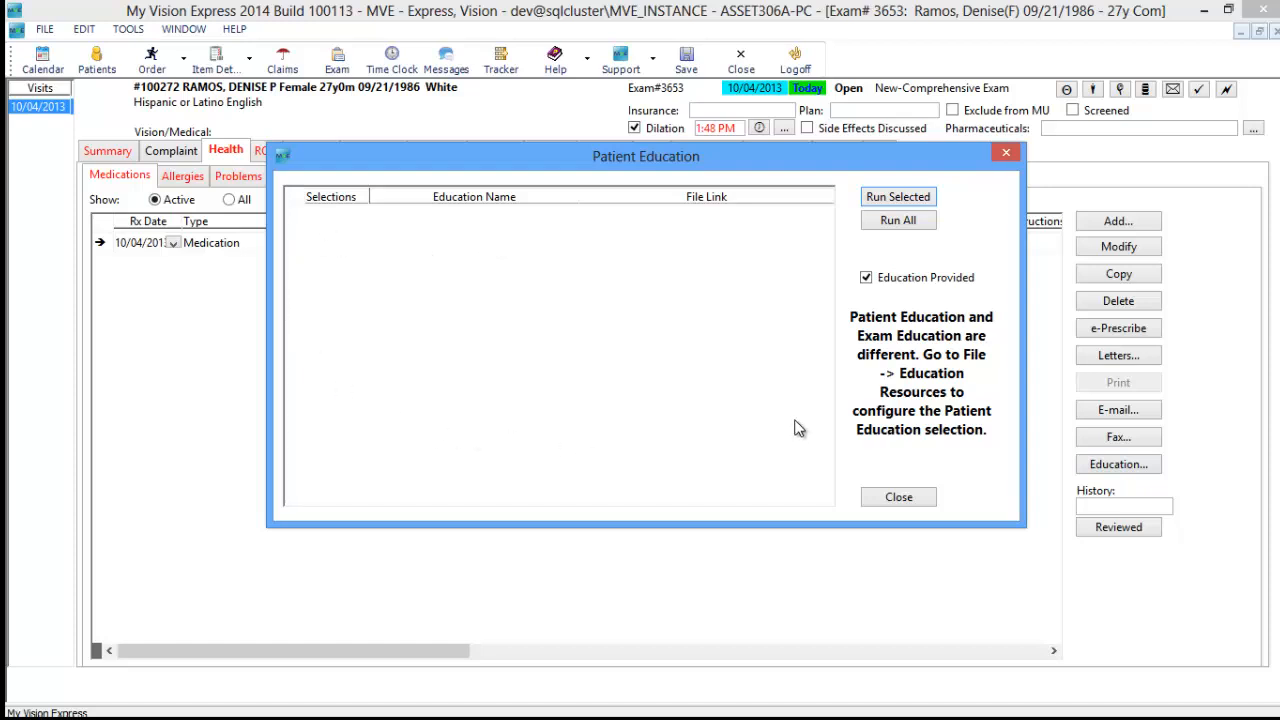
left_click(895, 496)
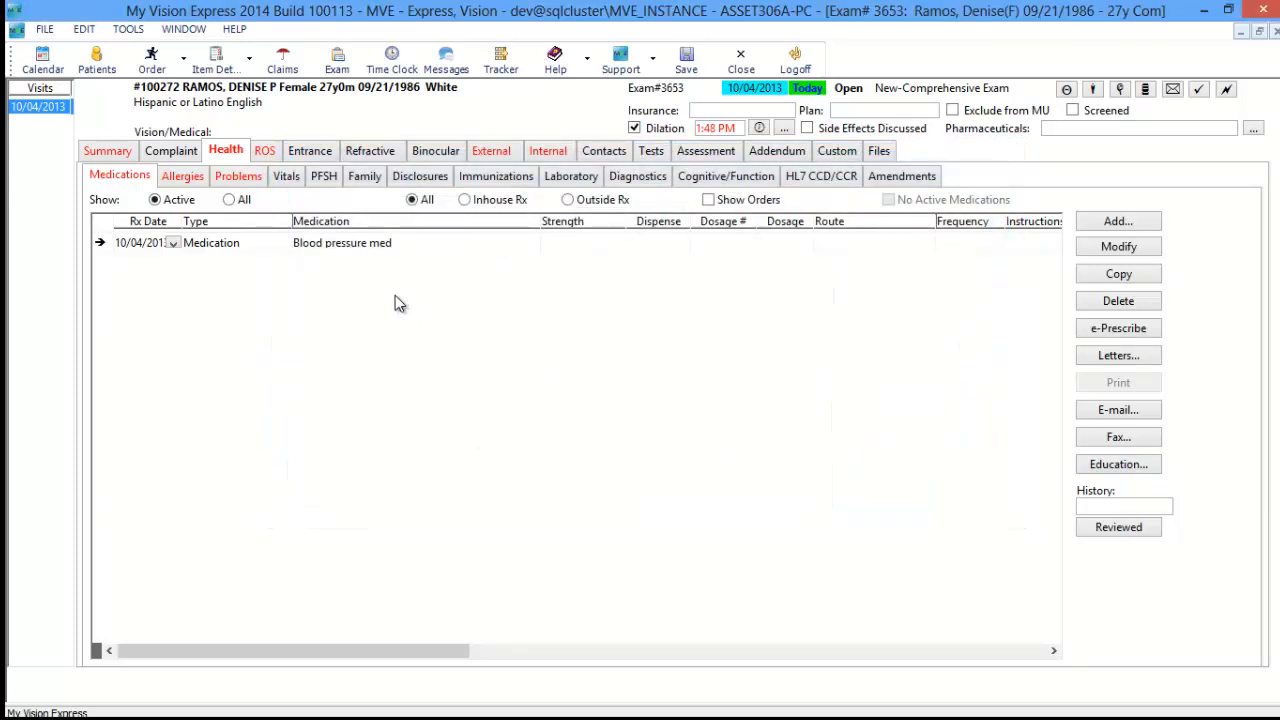
Request MedlinePlus patient education for the problem Diabetes mellitus without complication (disorder), and close the education windows.
left_click(245, 177)
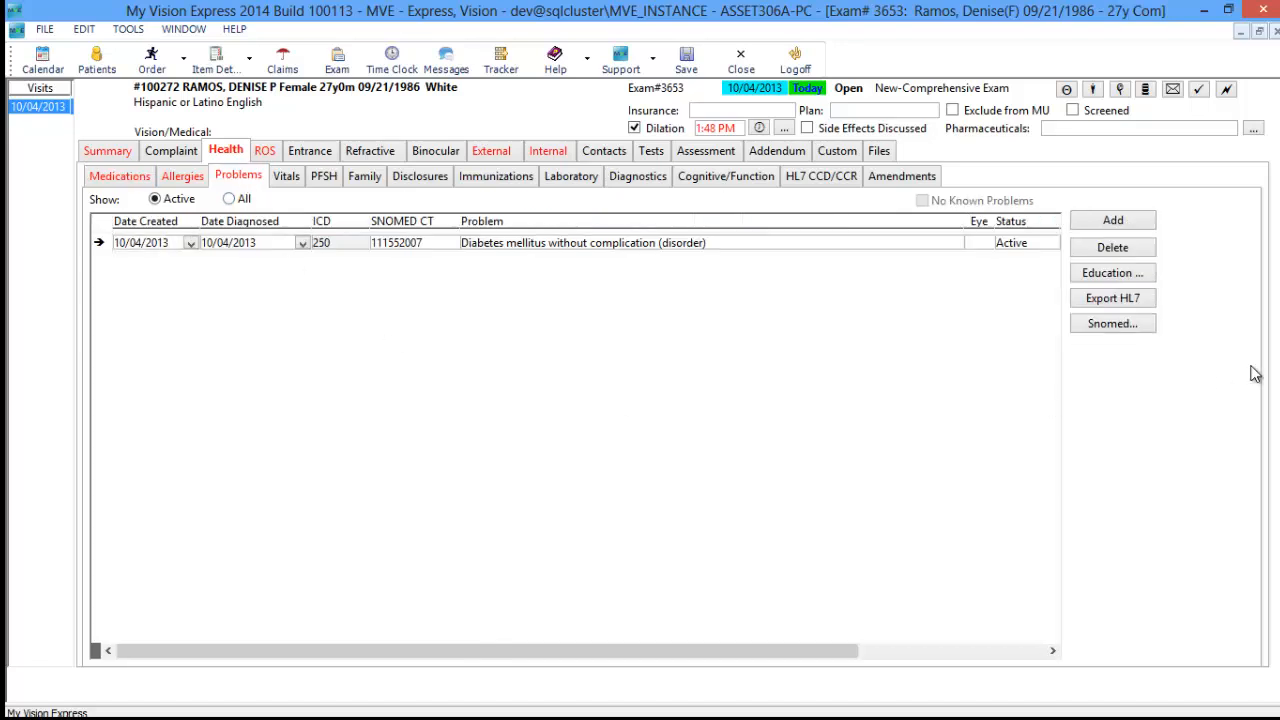
left_click(1140, 276)
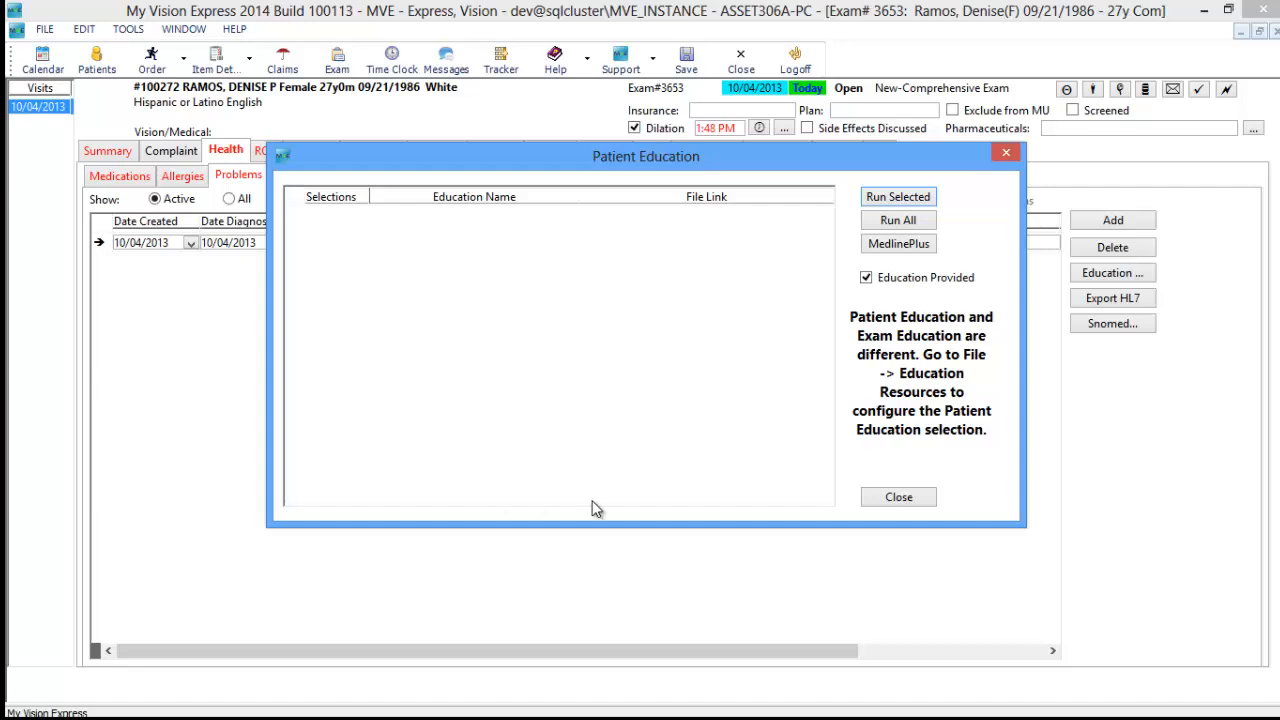
left_click(900, 248)
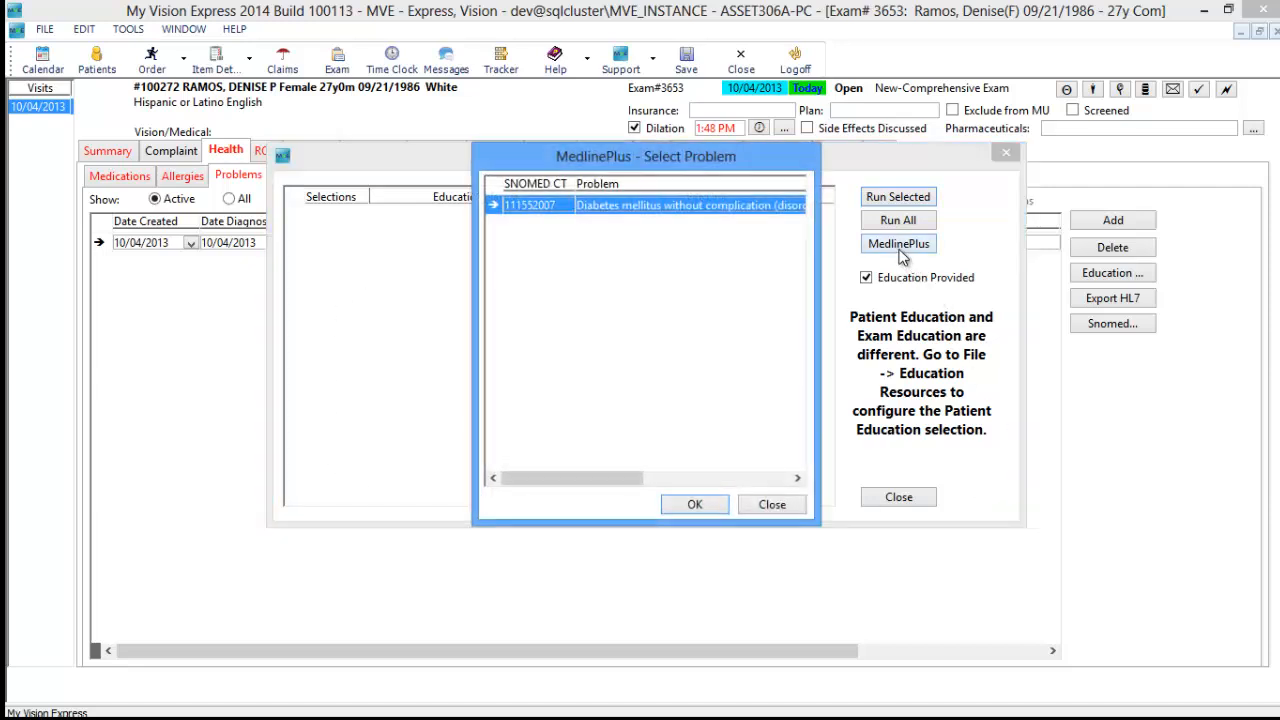
left_click(702, 508)
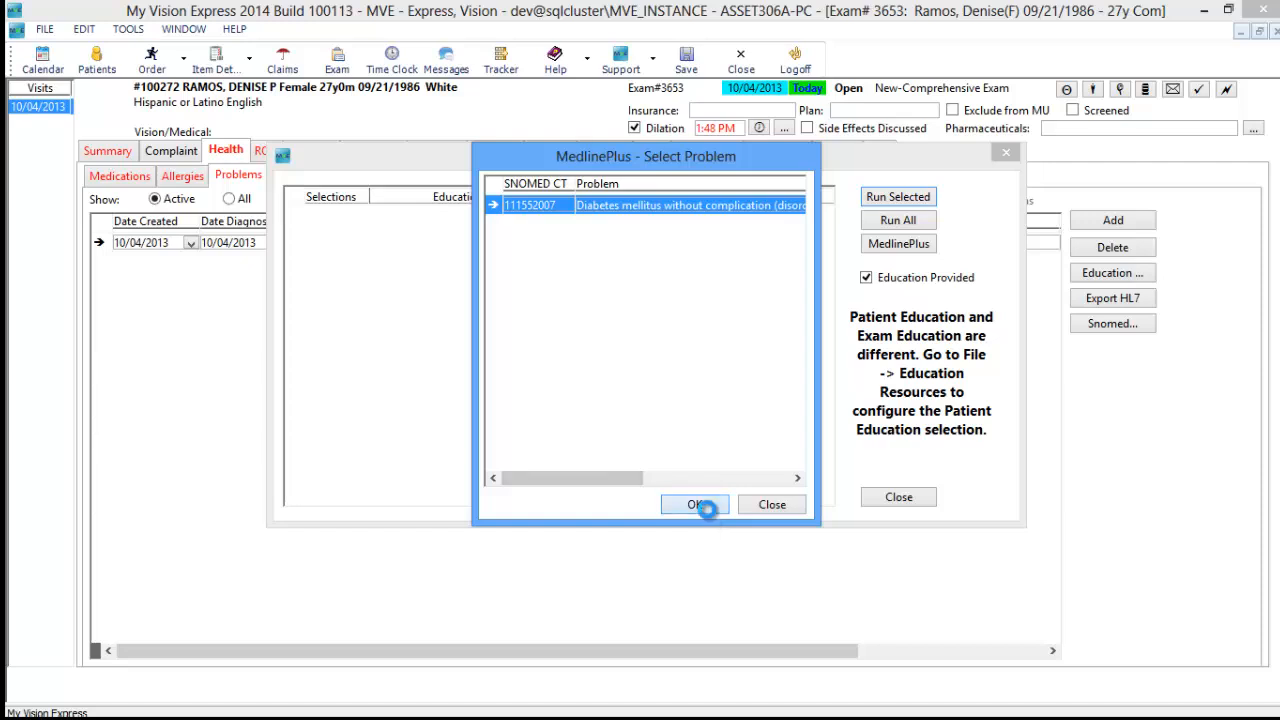
left_click(771, 504)
left_click(894, 499)
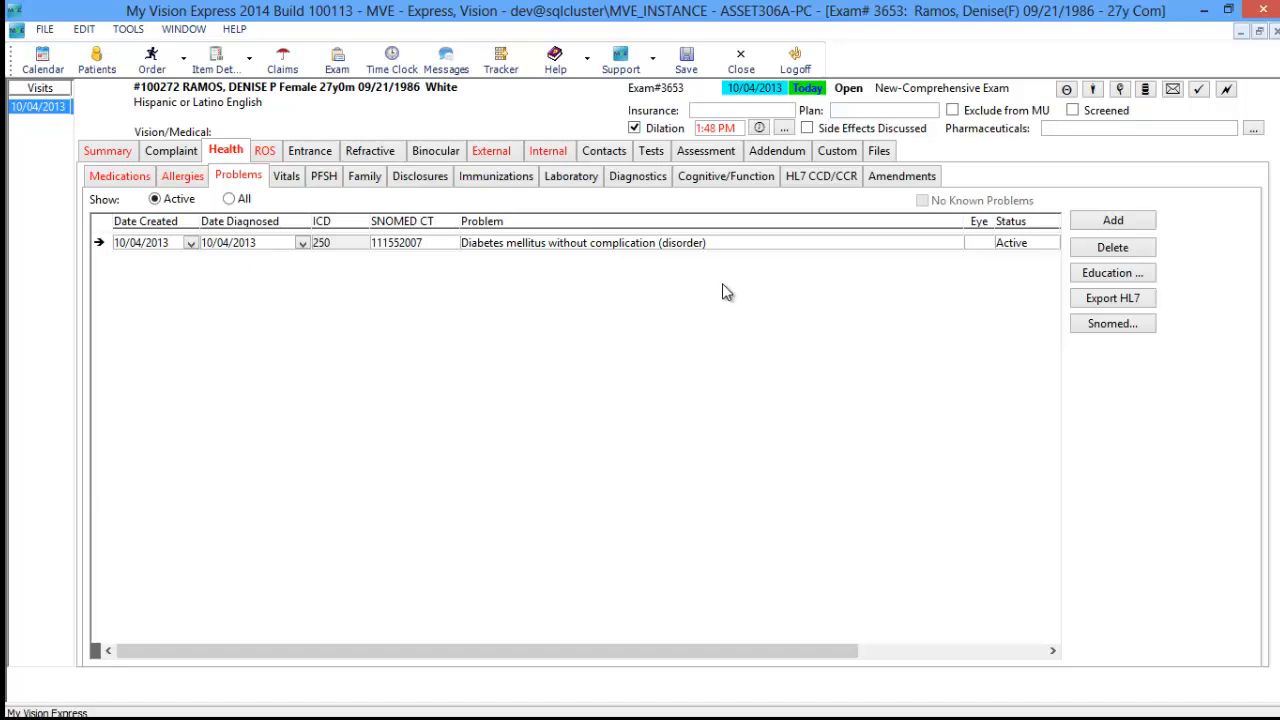
Review the Exam Education resources from the assessment, check the delivery options for Cataracts, and close the list.
left_click(694, 151)
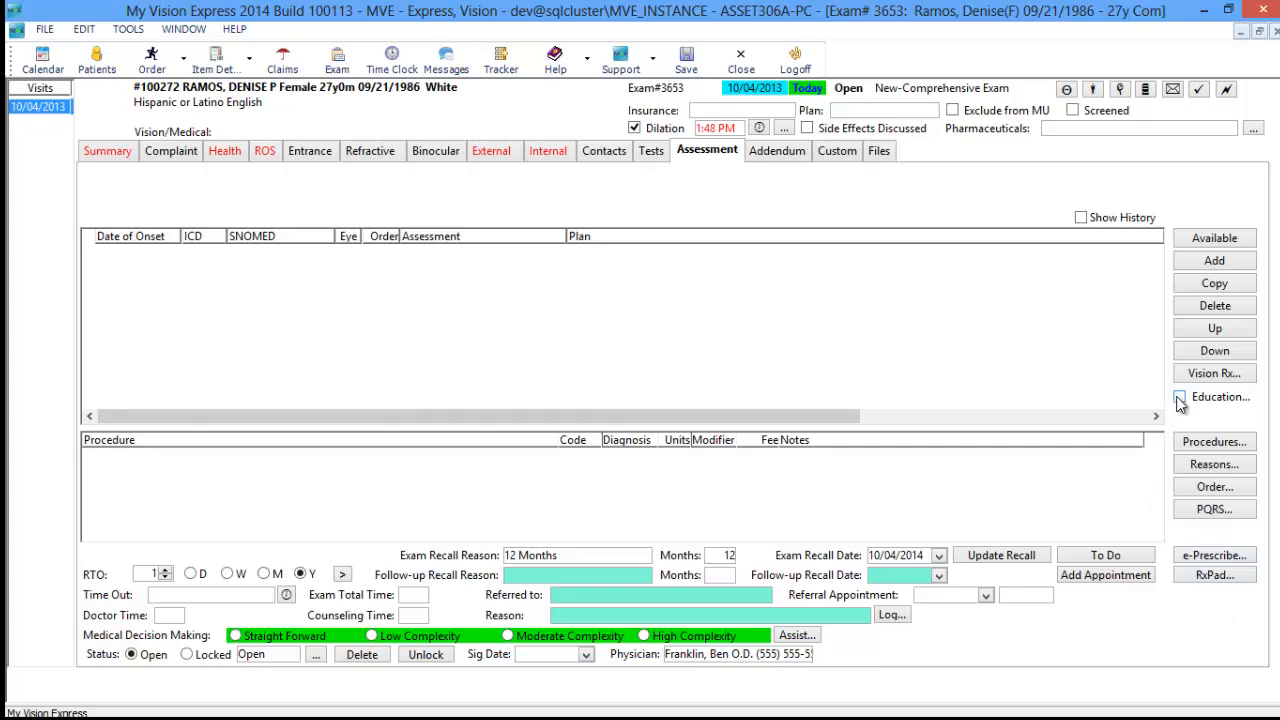
left_click(1210, 397)
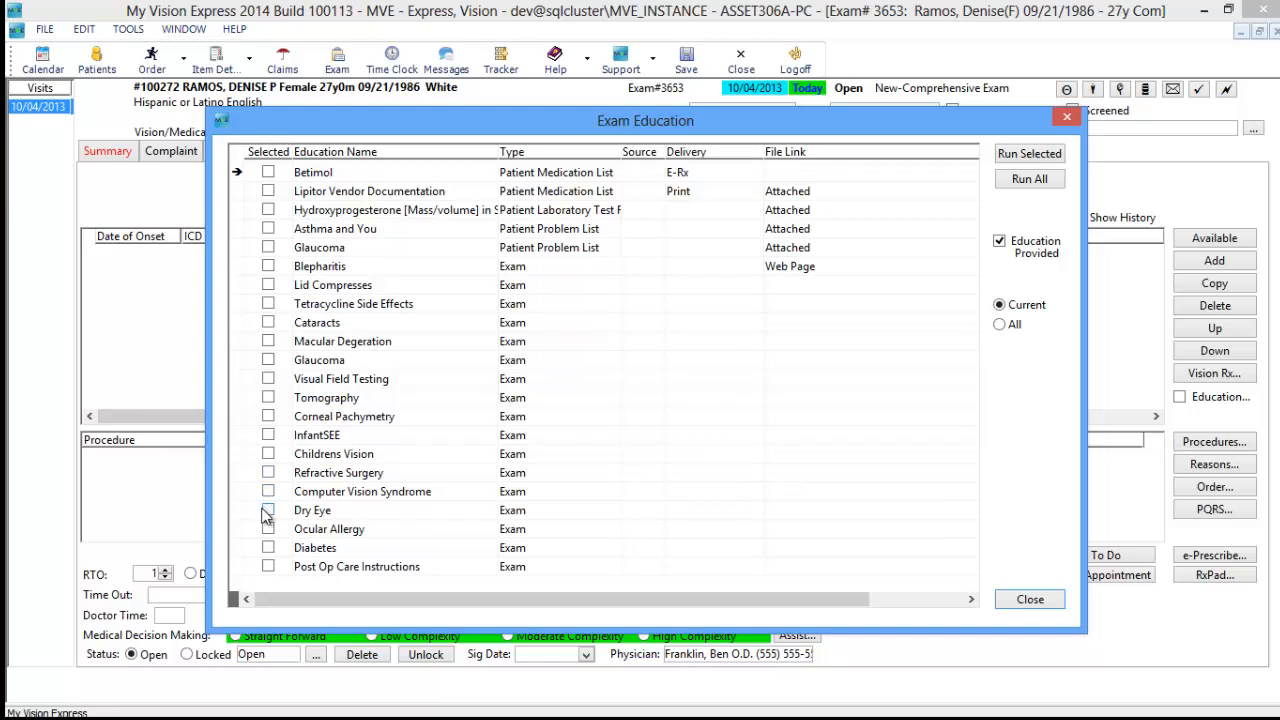
left_click(754, 325)
left_click(754, 325)
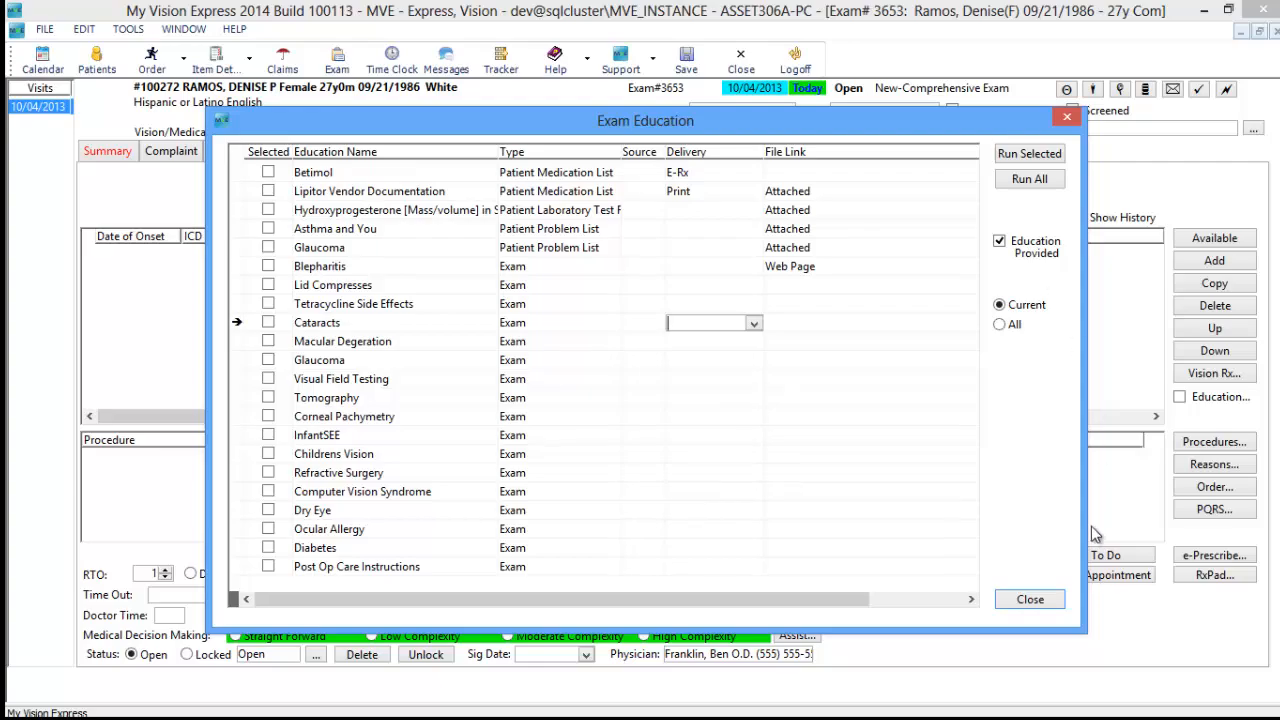
left_click(1012, 597)
left_click(1025, 599)
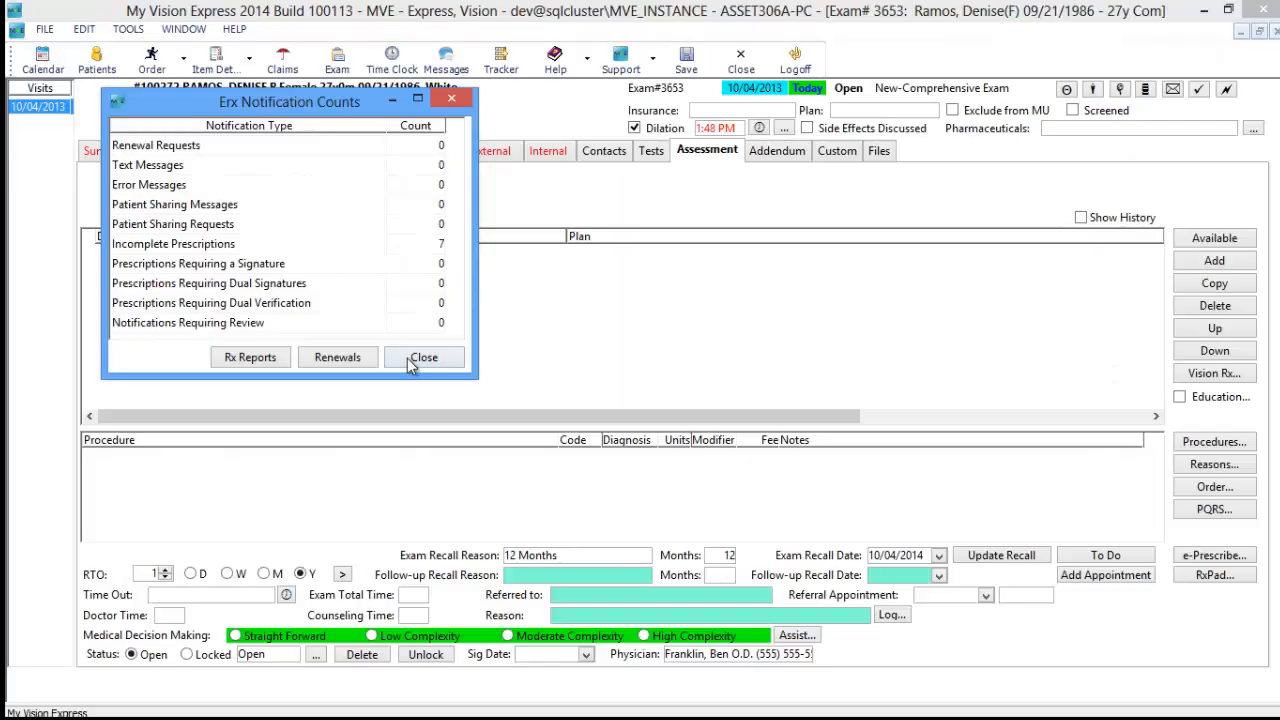
Dismiss the Erx notification counts, and view the patient's profile and demographics from the exam.
left_click(508, 357)
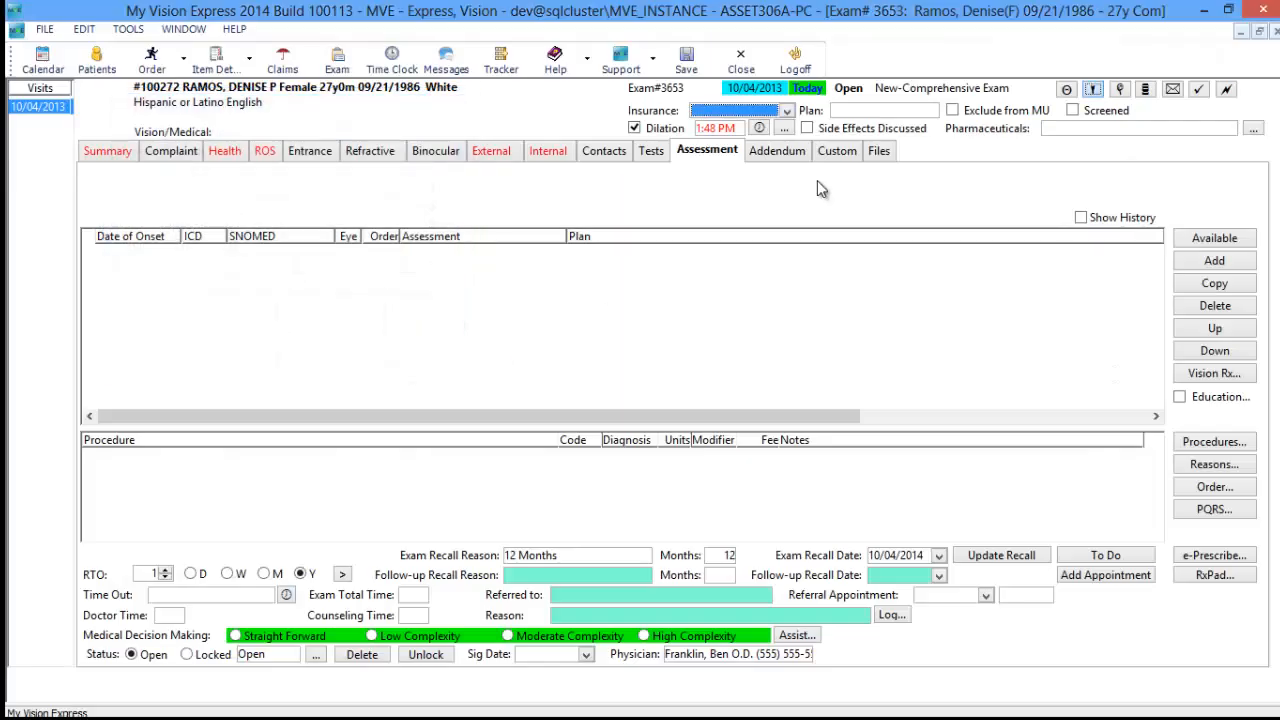
left_click(1118, 89)
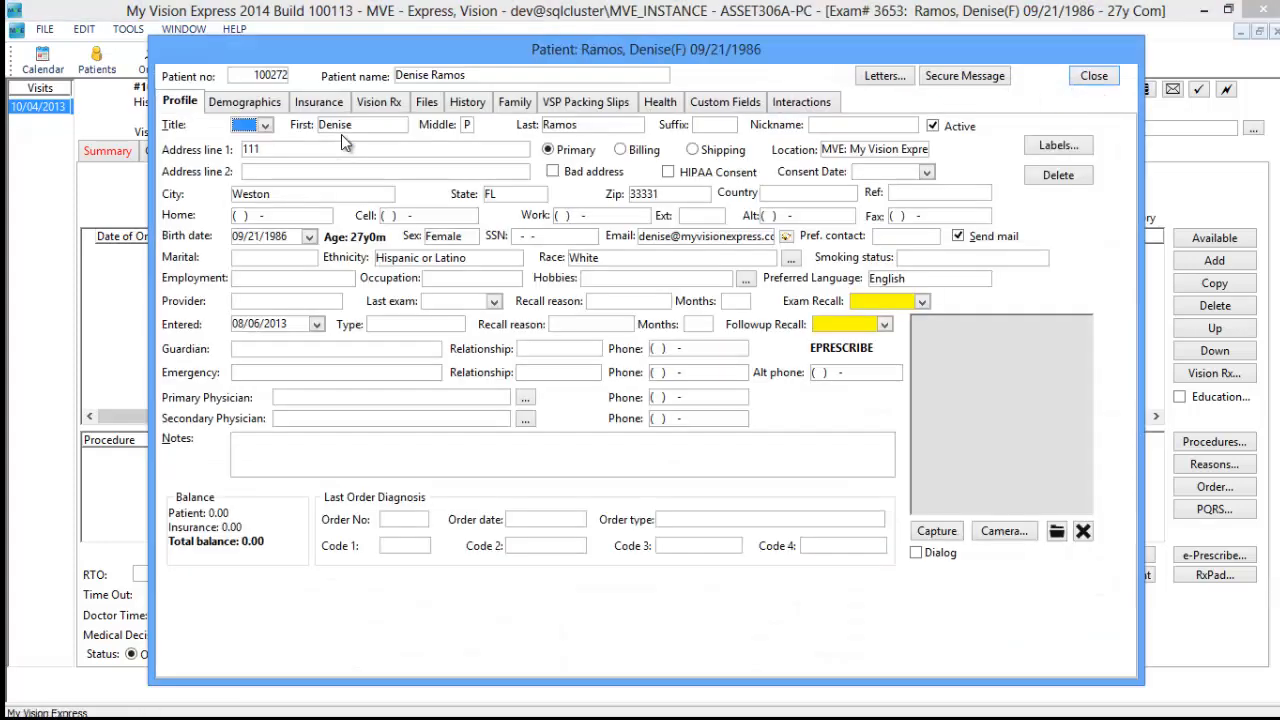
left_click(244, 102)
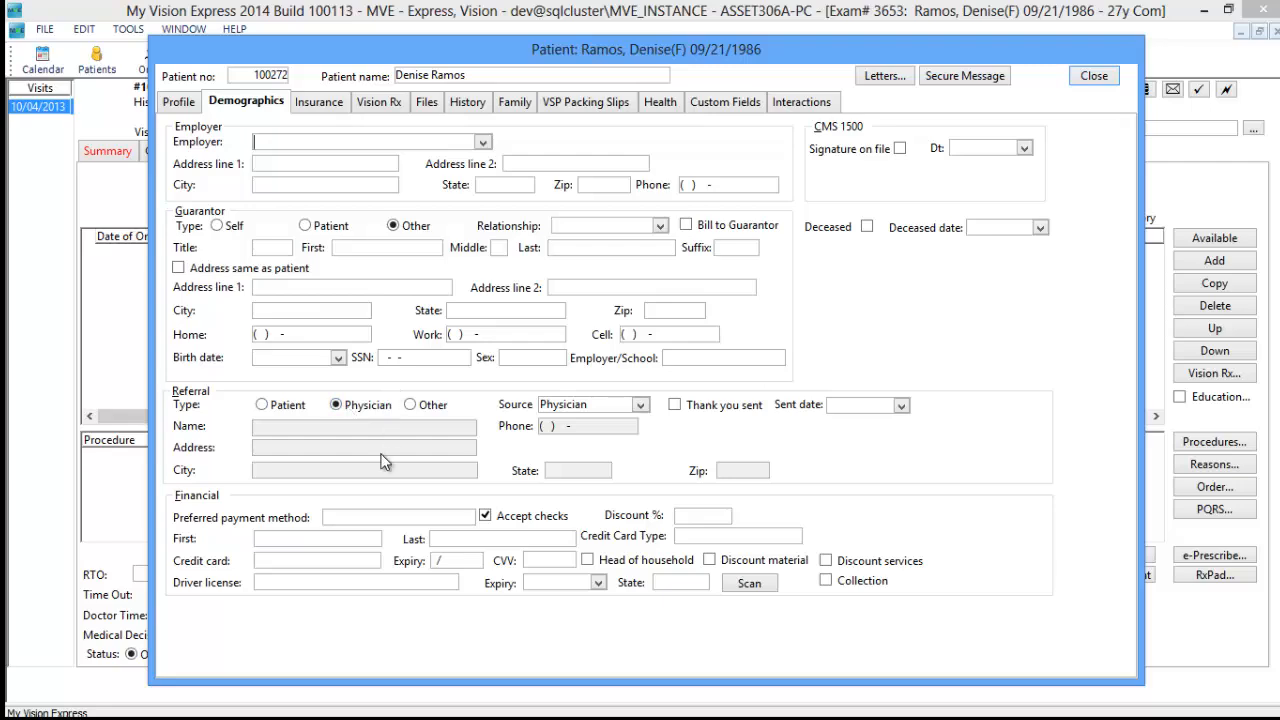
left_click(1117, 78)
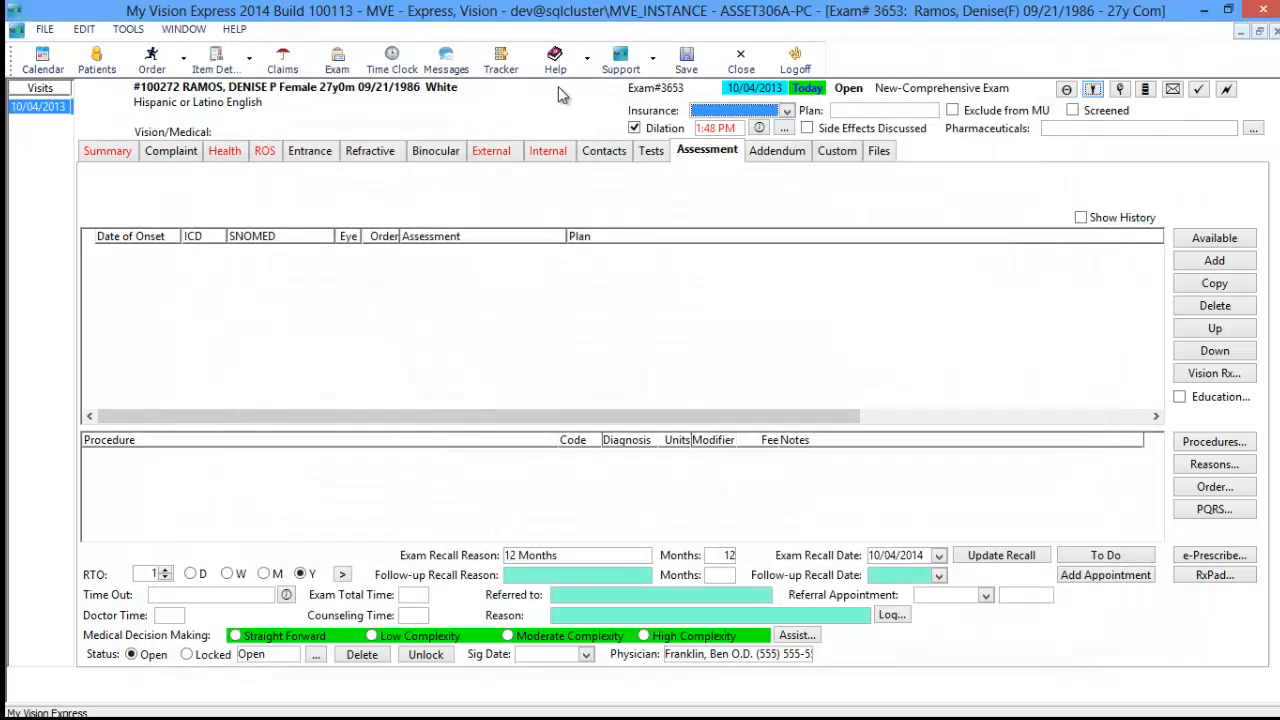
Mark the medications in the patient's health record as reviewed.
left_click(224, 158)
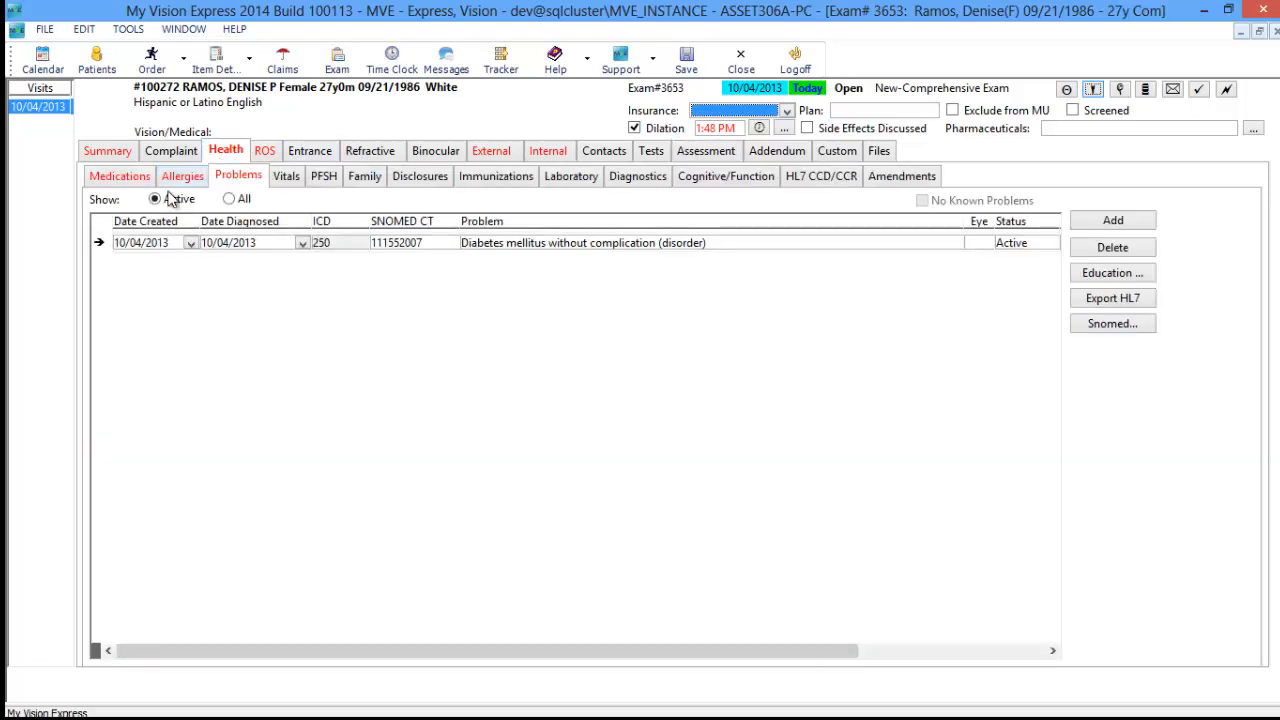
left_click(117, 178)
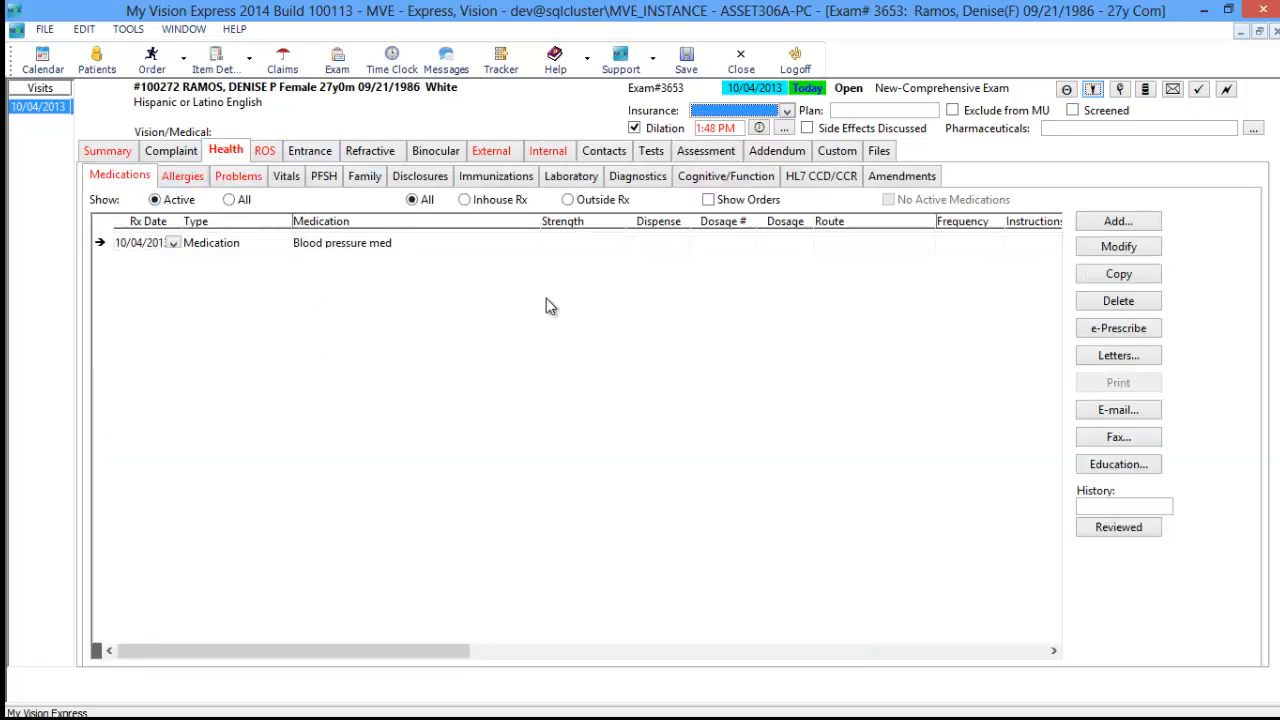
left_click(1137, 528)
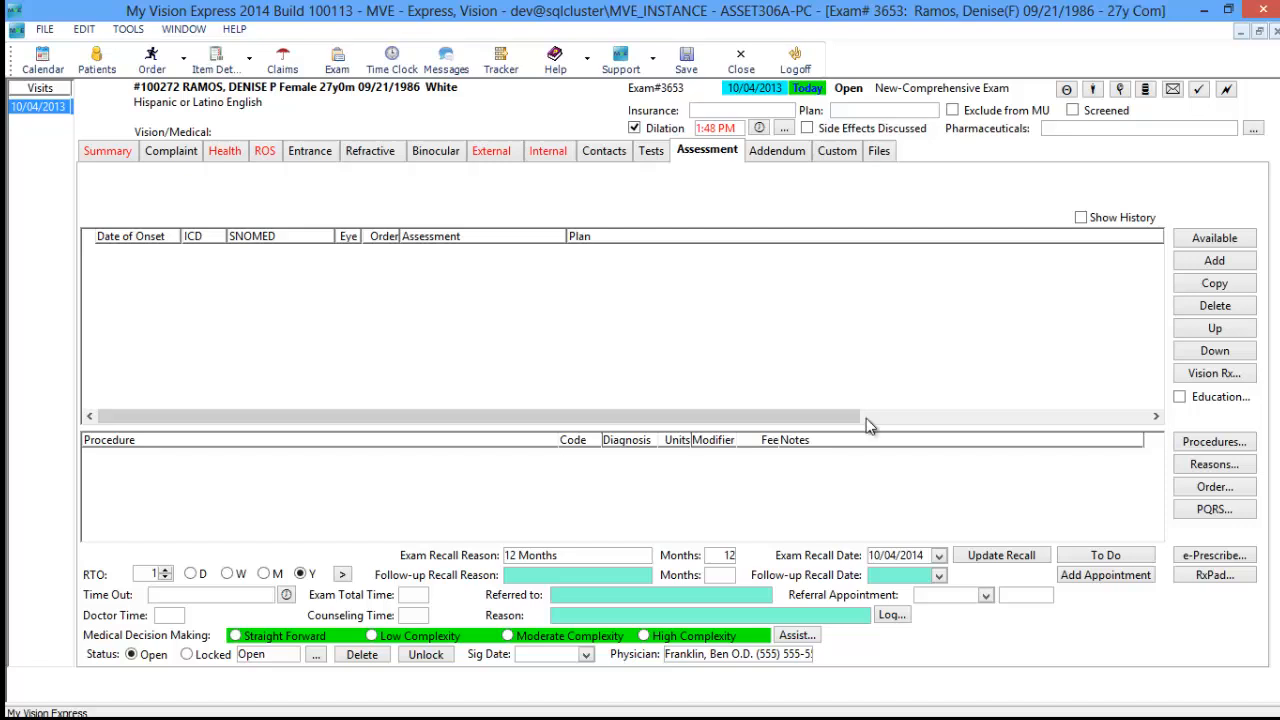
Record the exam's outside referral provider with the reason Glaucoma suspect, and open the patient's HL7 CCD/CCR health records.
left_click(762, 596)
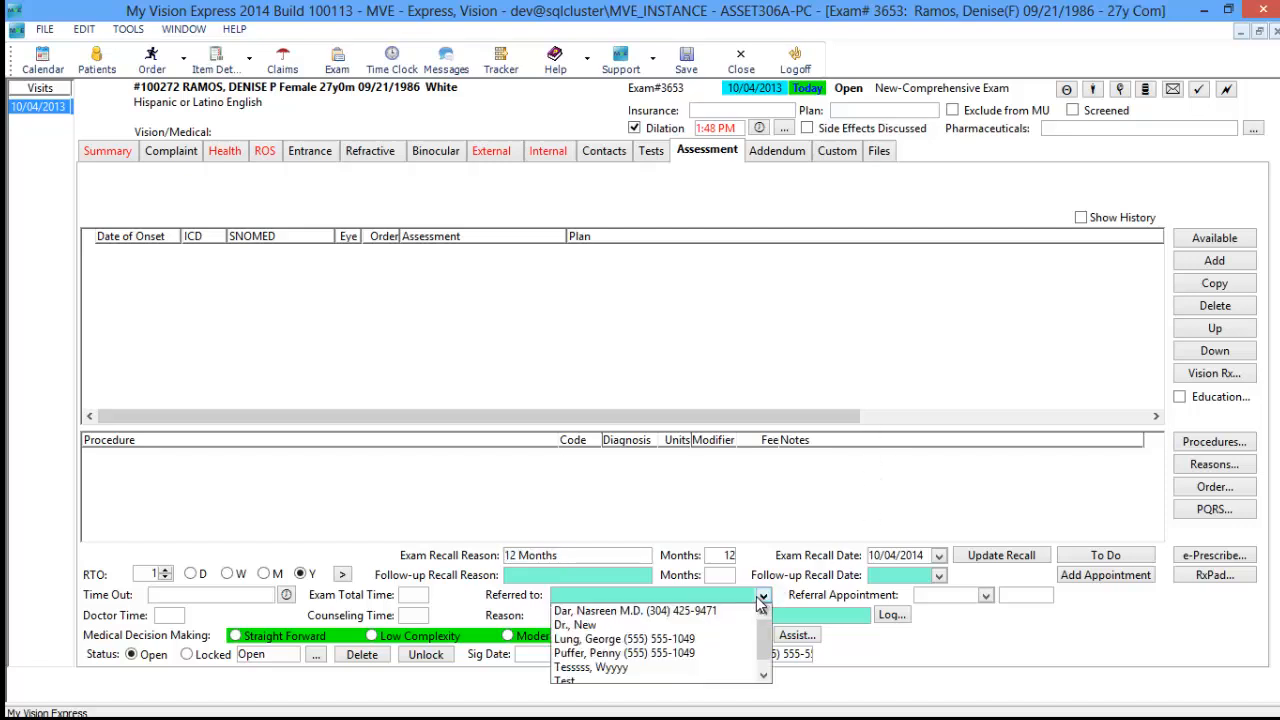
left_click(657, 654)
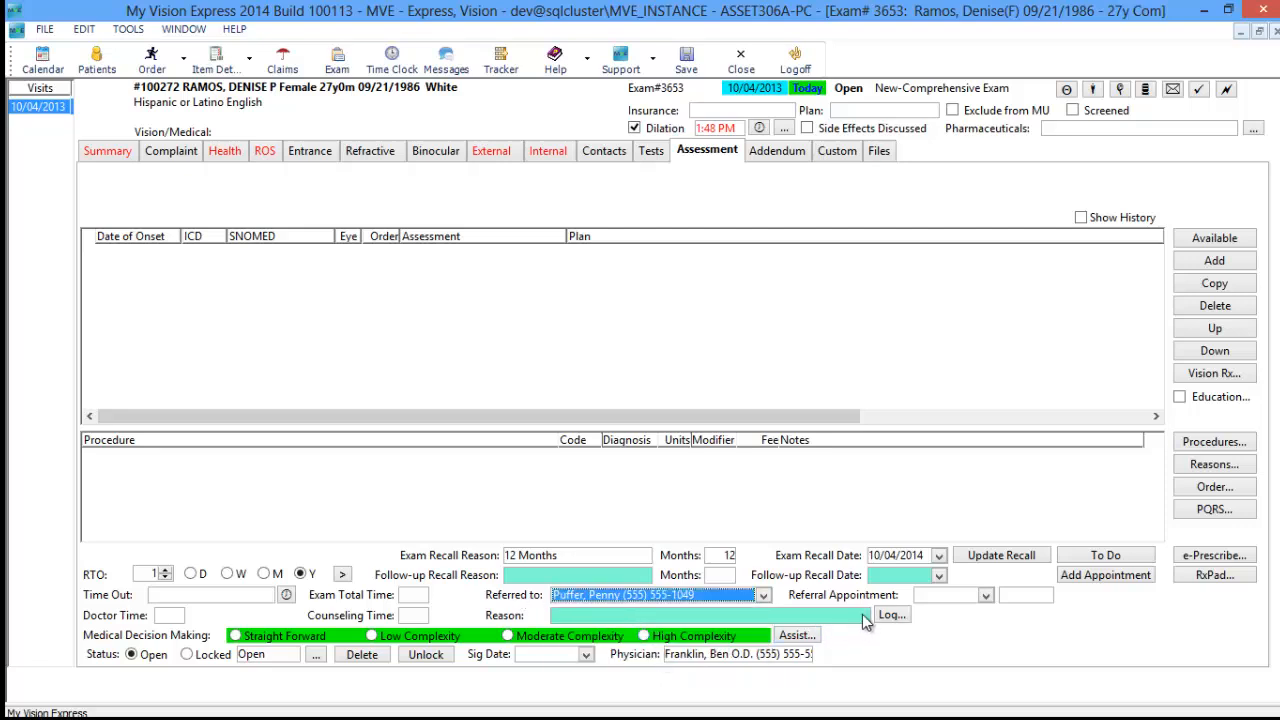
left_click(864, 618)
left_click(594, 548)
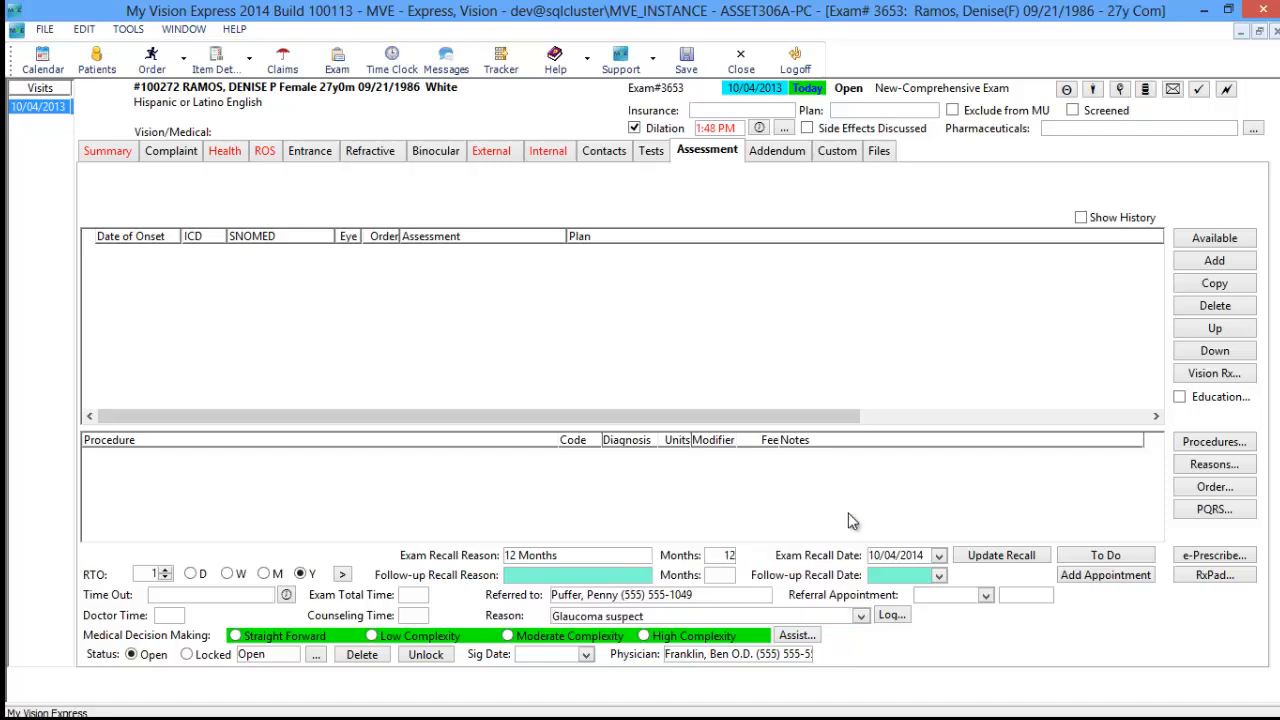
left_click(225, 158)
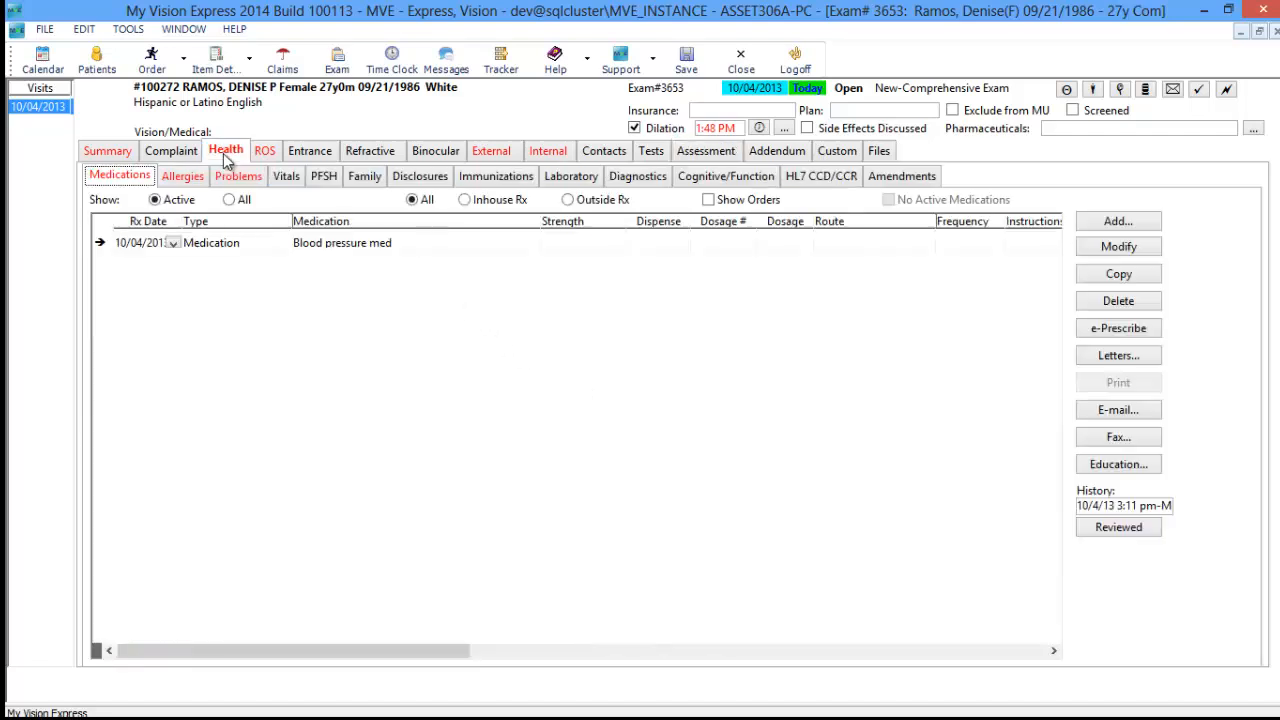
left_click(820, 186)
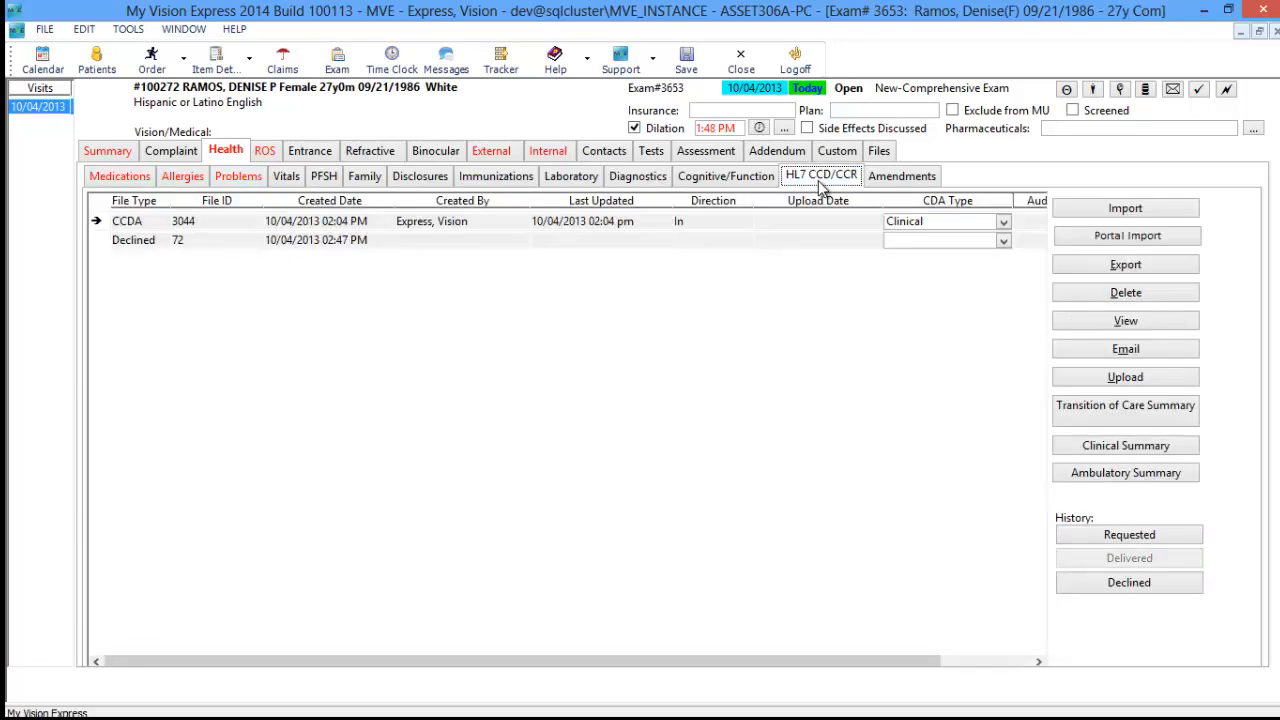
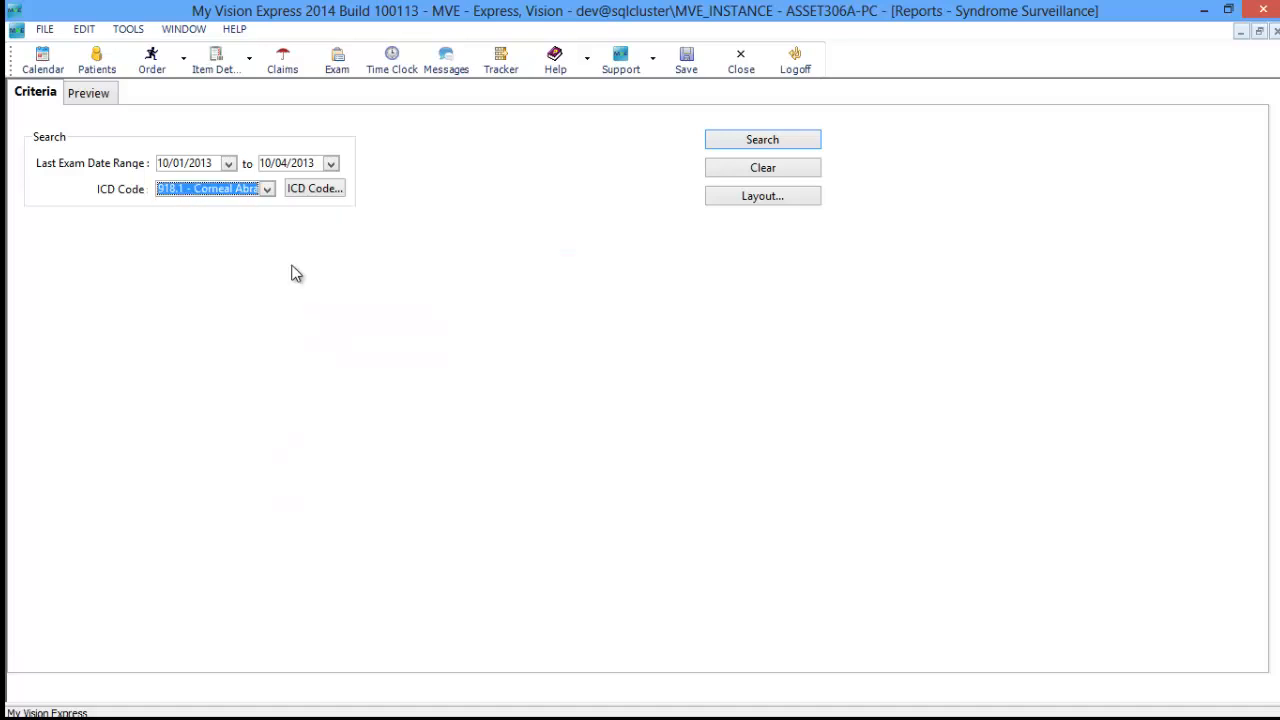
Run the Syndrome Surveillance search for ICD code 918.1 Corneal Abrasion, review the preview, and close the report.
left_click(777, 140)
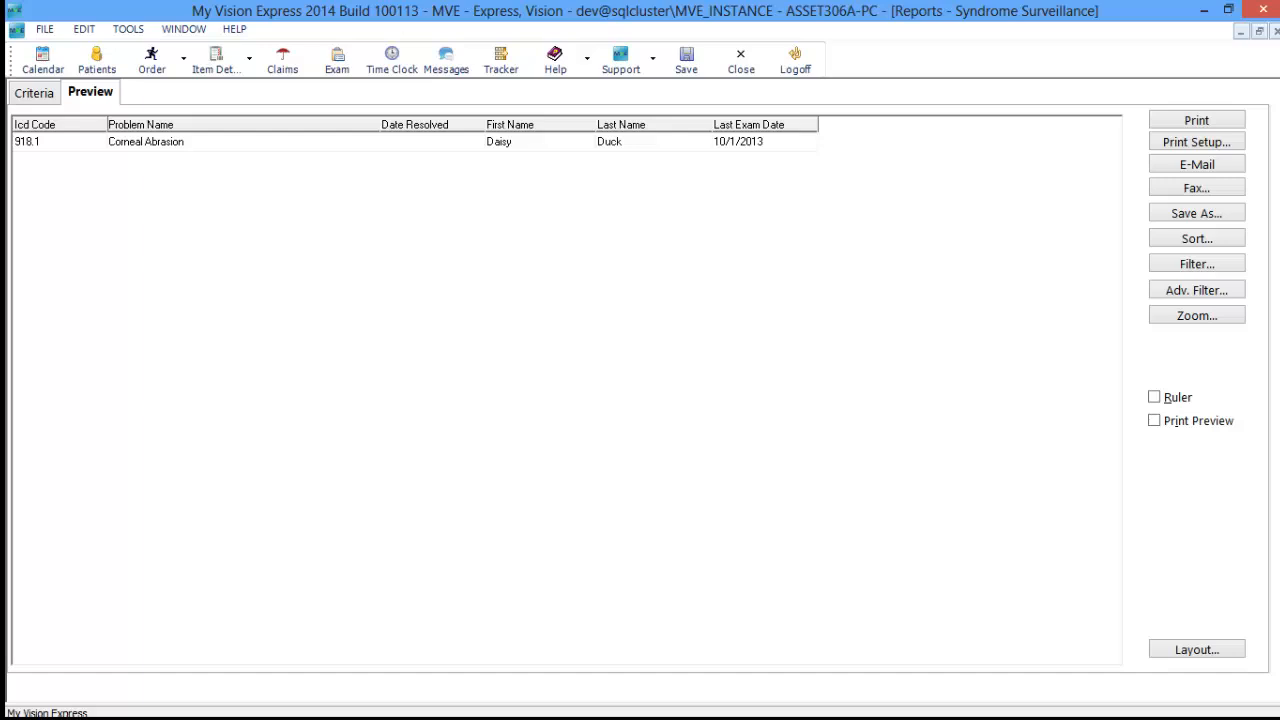
left_click(1275, 33)
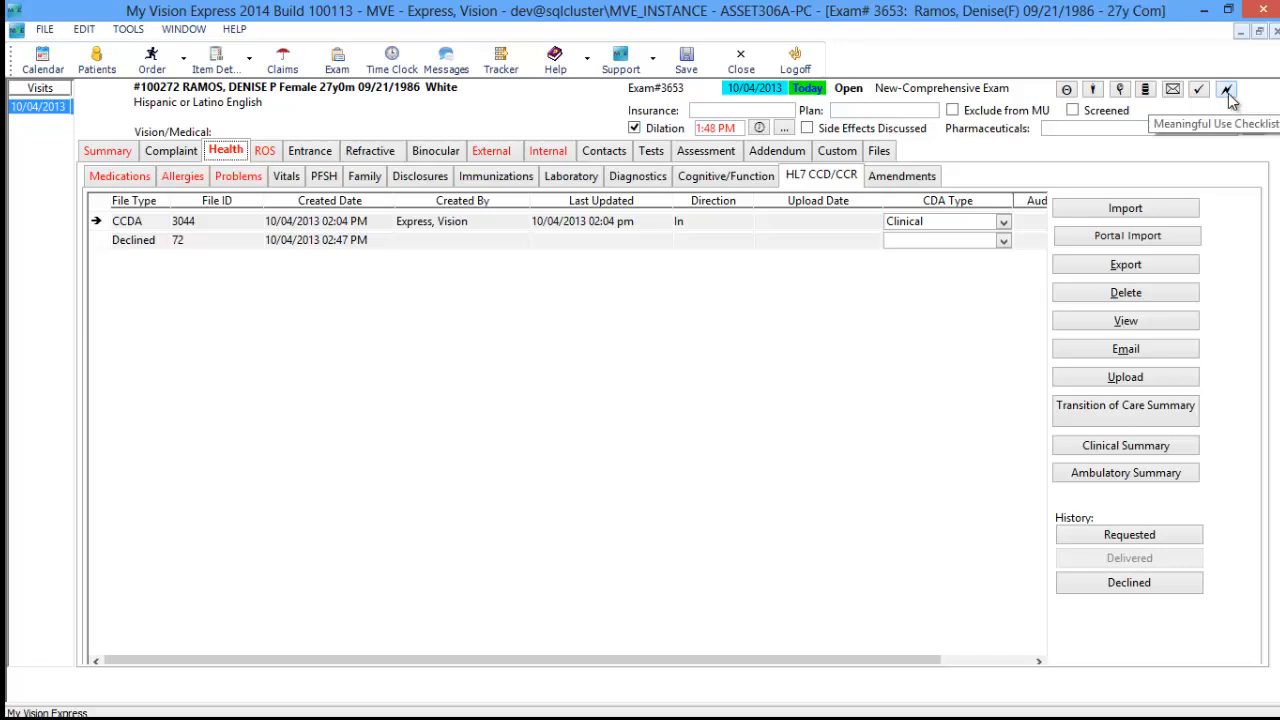
Examine the exam's Meaningful Use Checklist, including the target and pass/fail columns, and close it.
left_click(1228, 91)
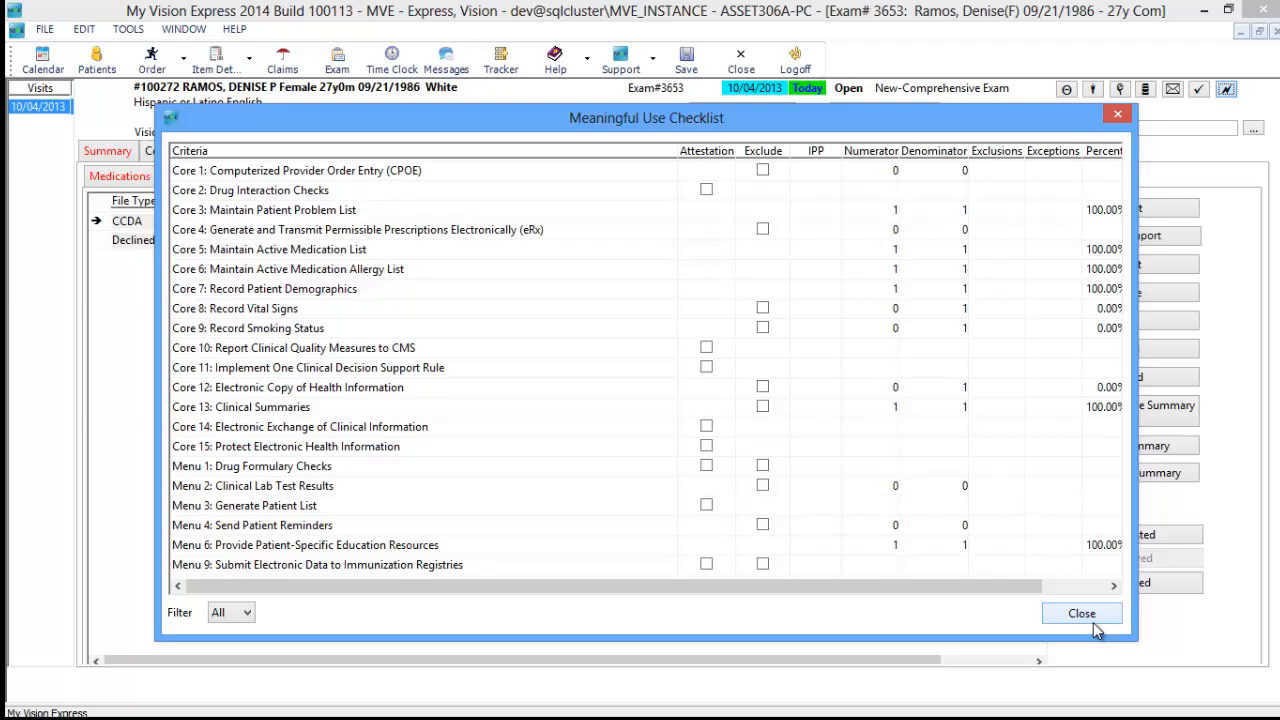
left_click_drag(918, 589, 1083, 560)
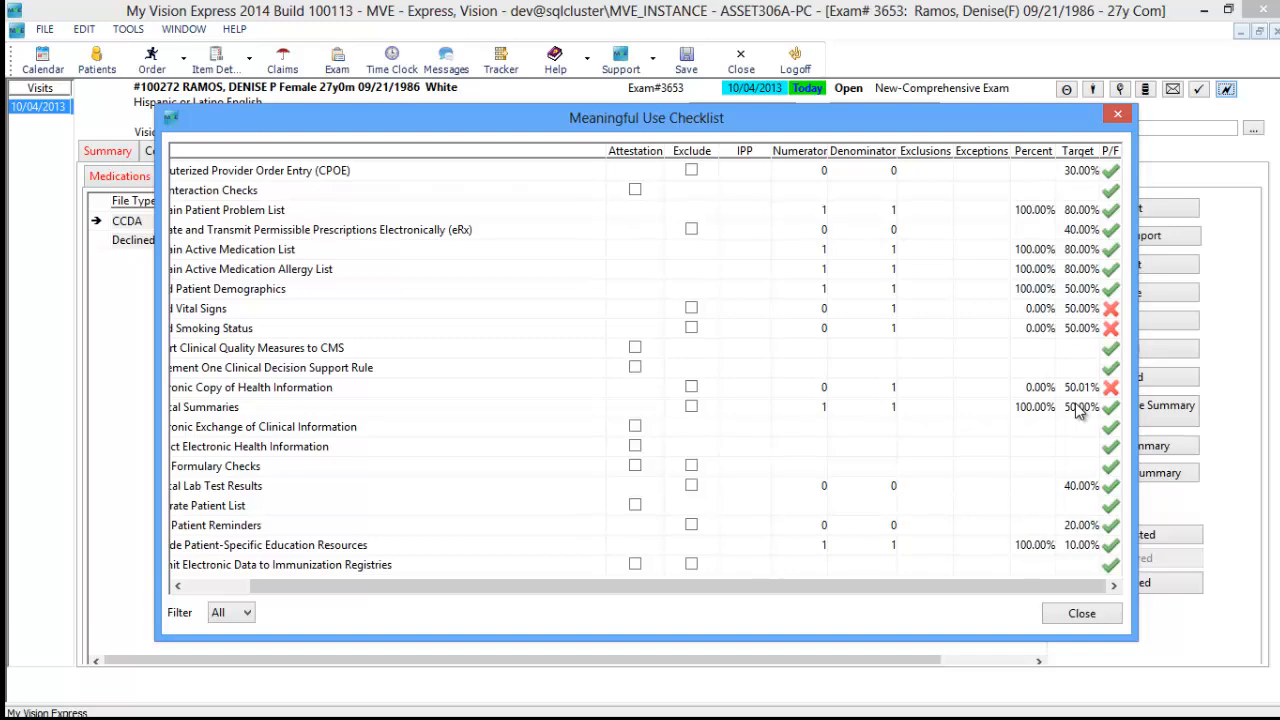
left_click(1088, 614)
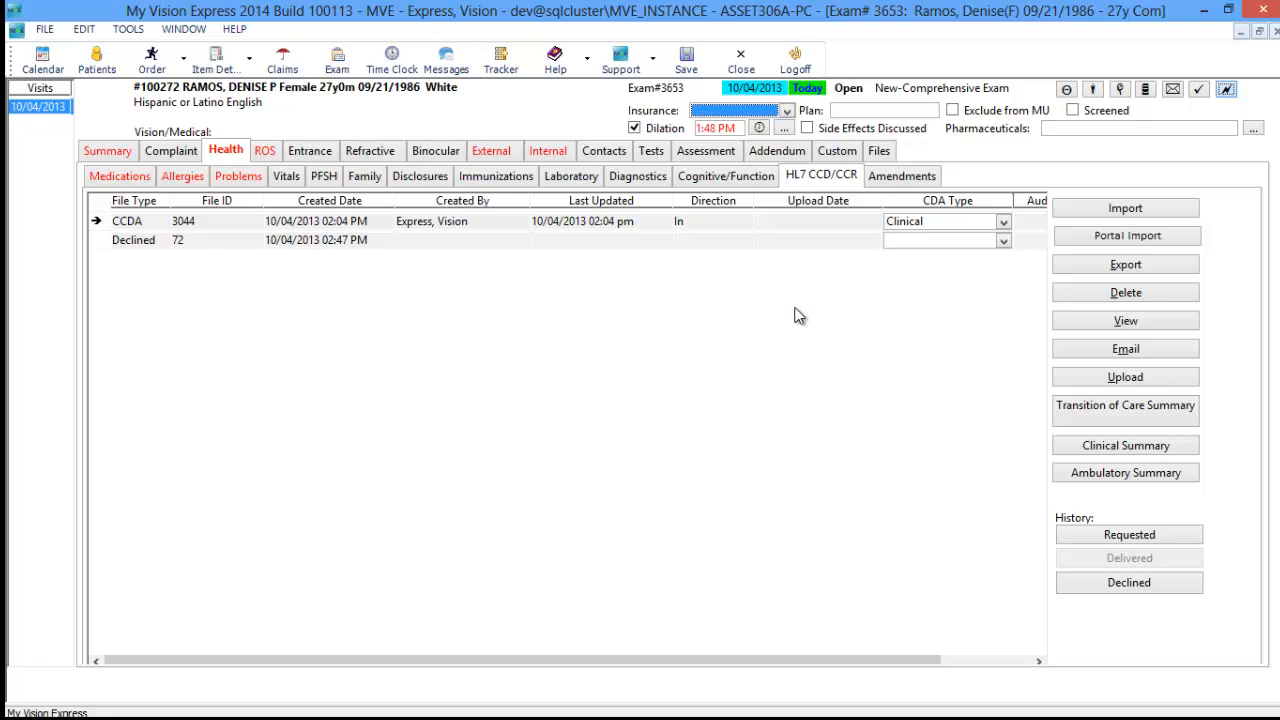
Exclude the exam from MU, and open the Meaningful Use report in a maximized window.
left_click(955, 112)
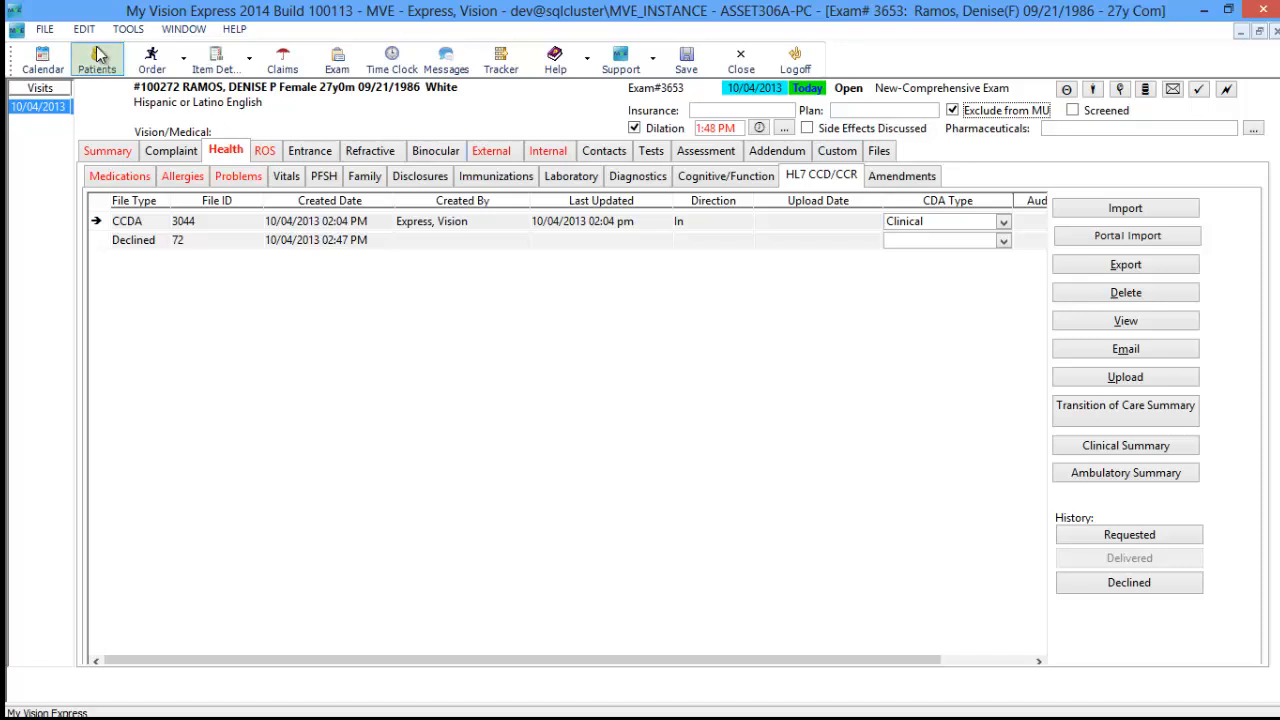
left_click(45, 30)
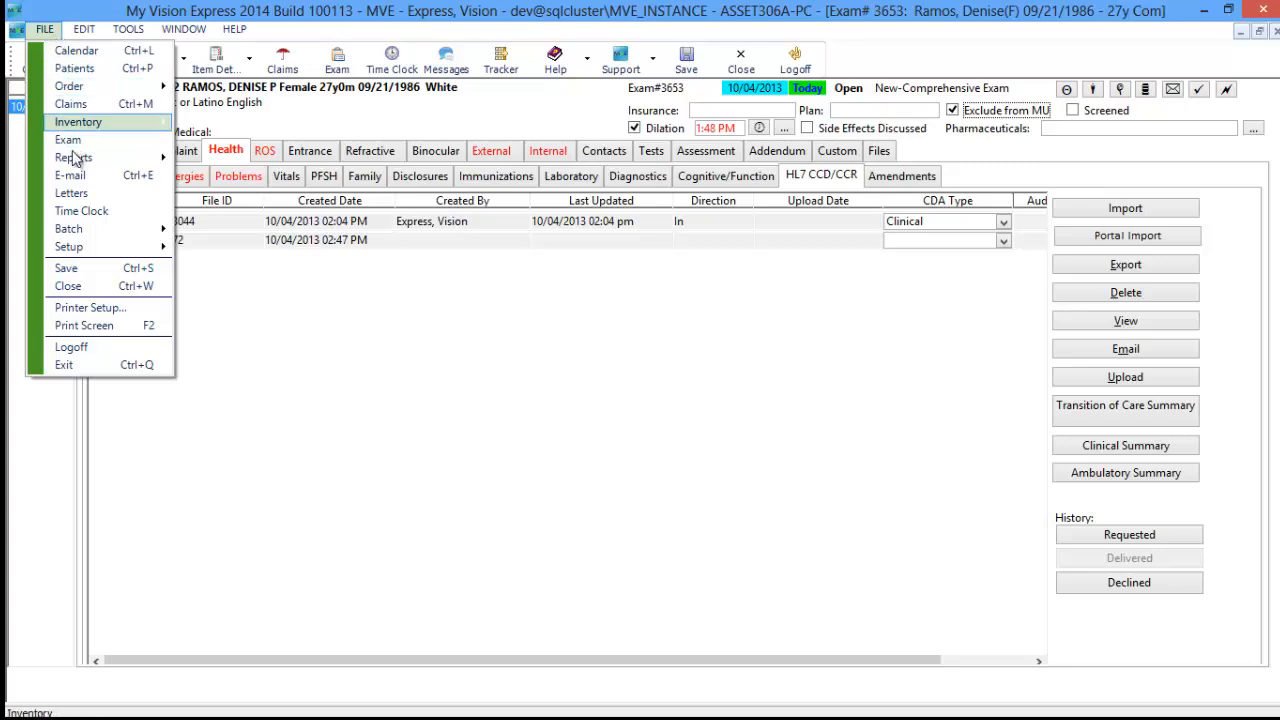
mouse_move(75, 158)
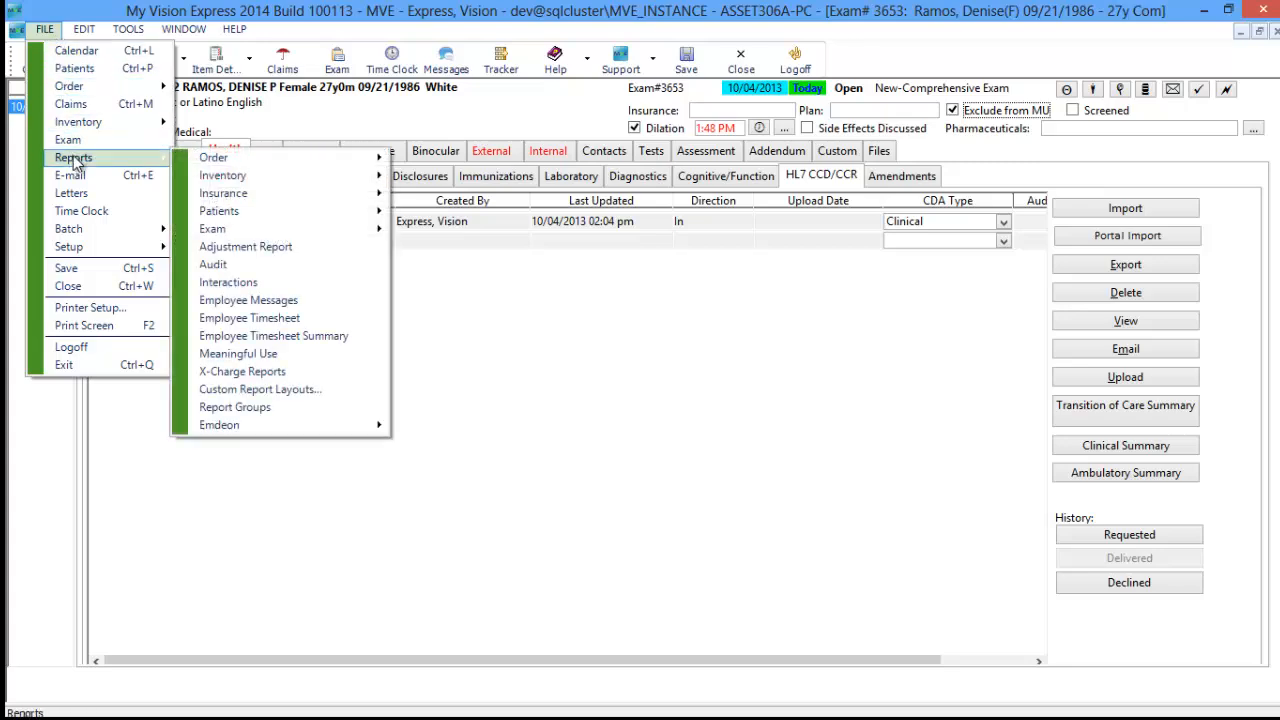
left_click(305, 356)
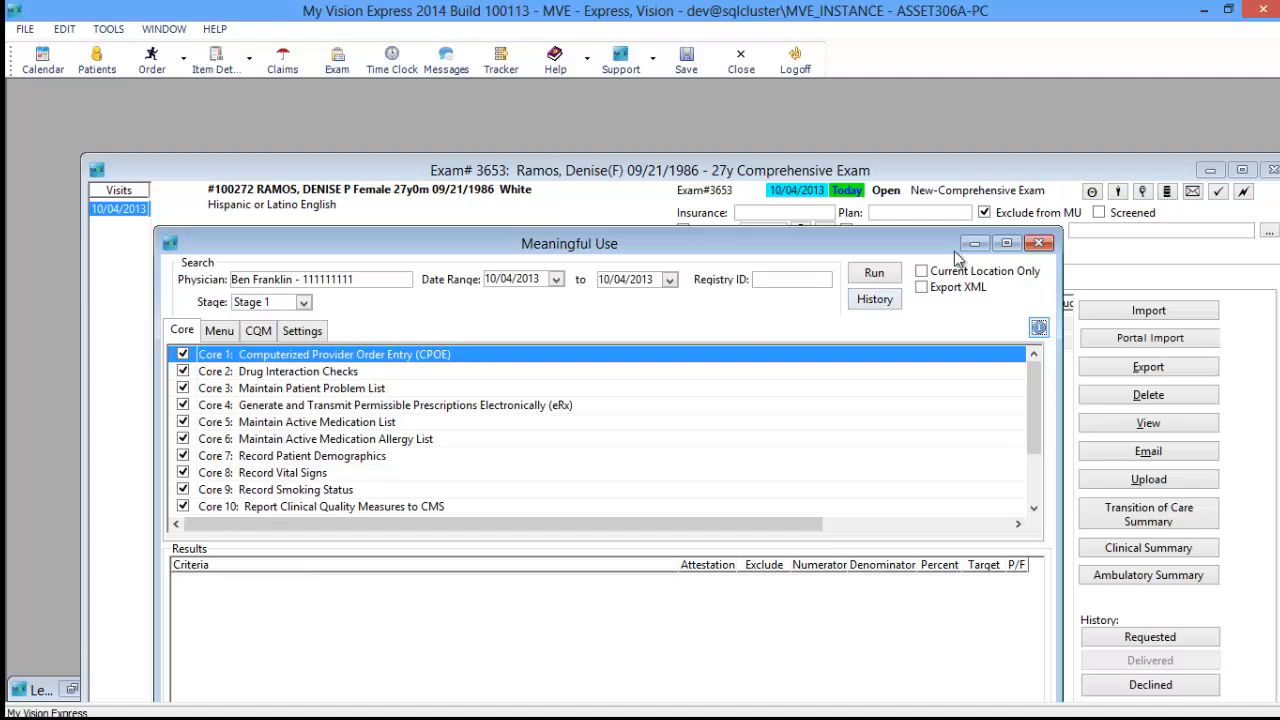
left_click(1006, 243)
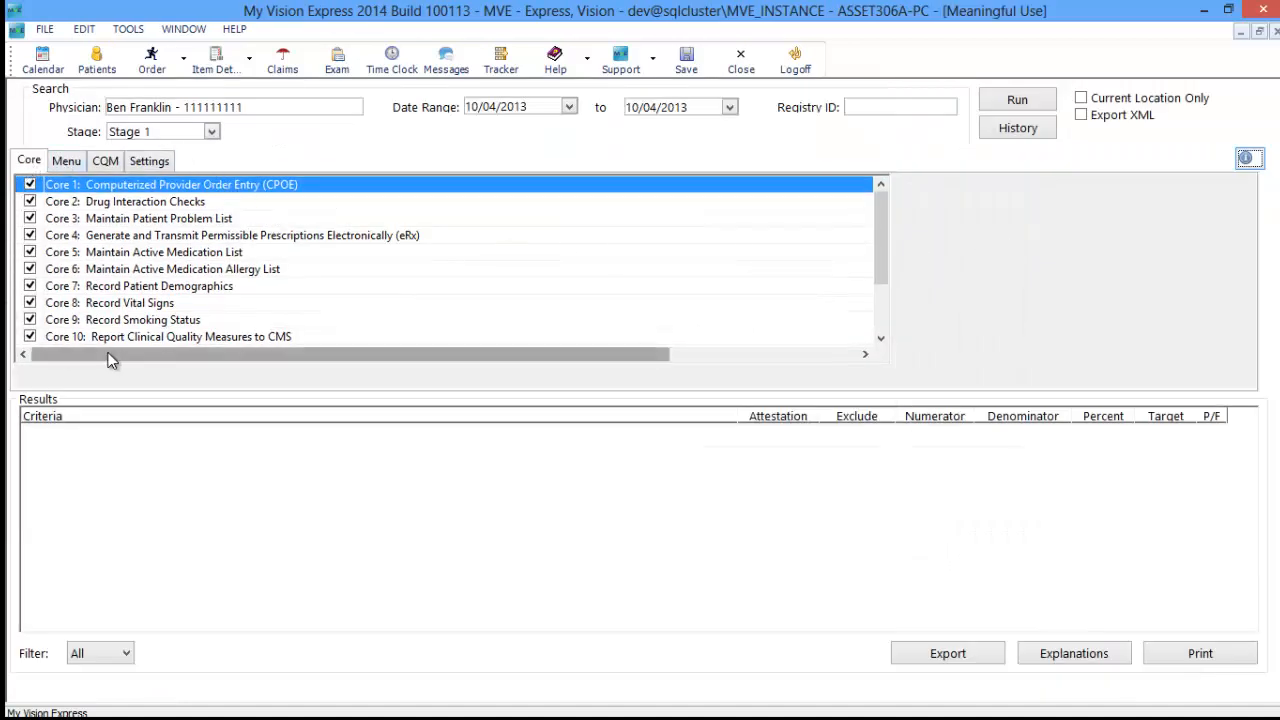
Review which Menu, core CQM and alternate CQM measures are selected for the Meaningful Use report.
left_click(65, 162)
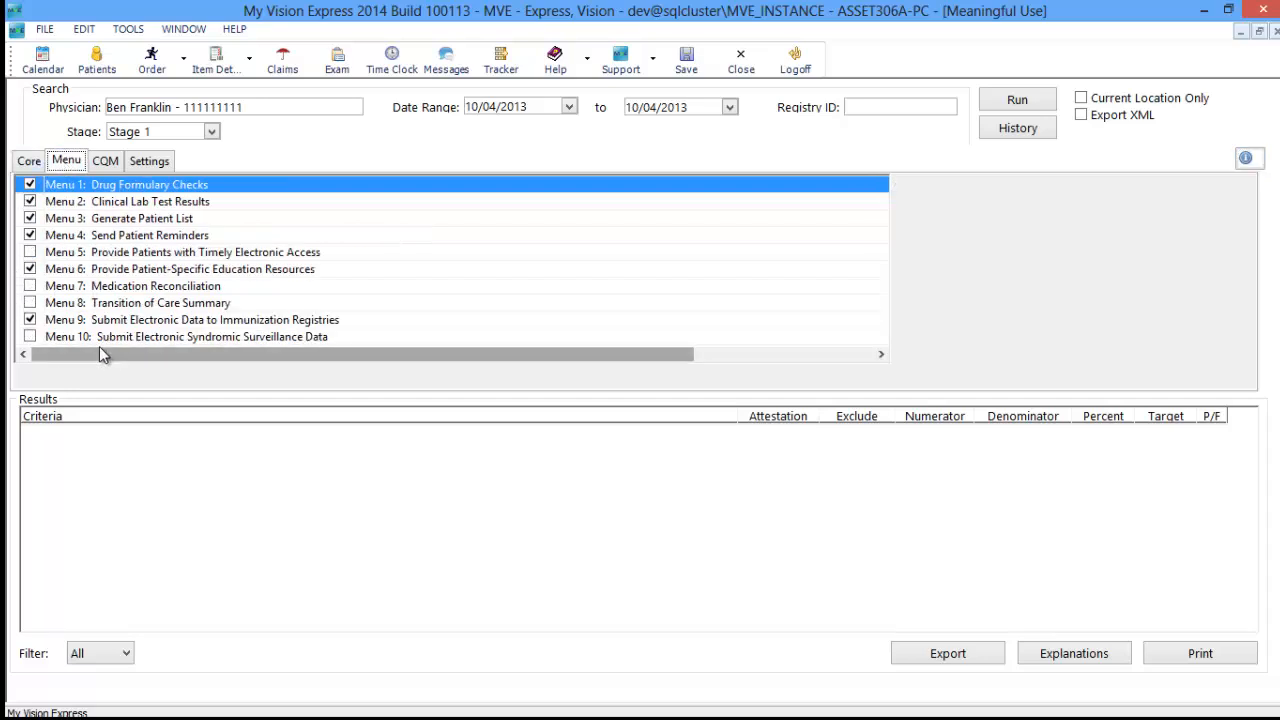
left_click(105, 161)
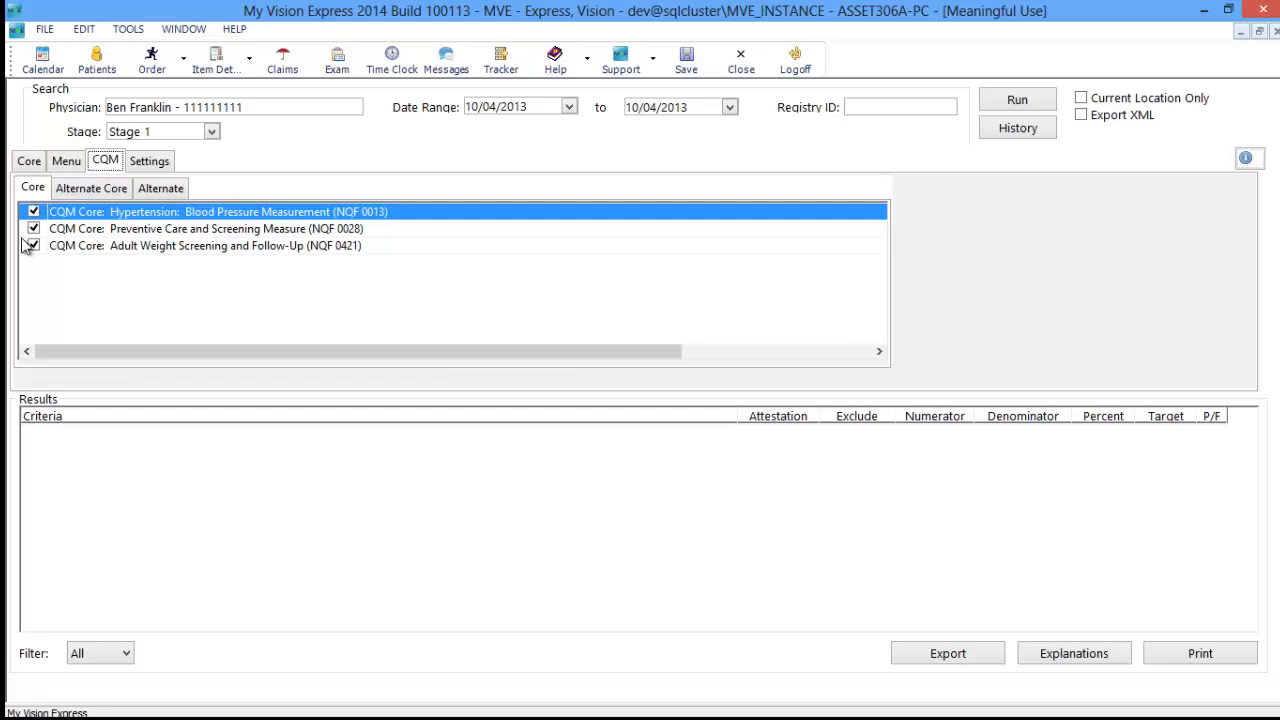
left_click(168, 189)
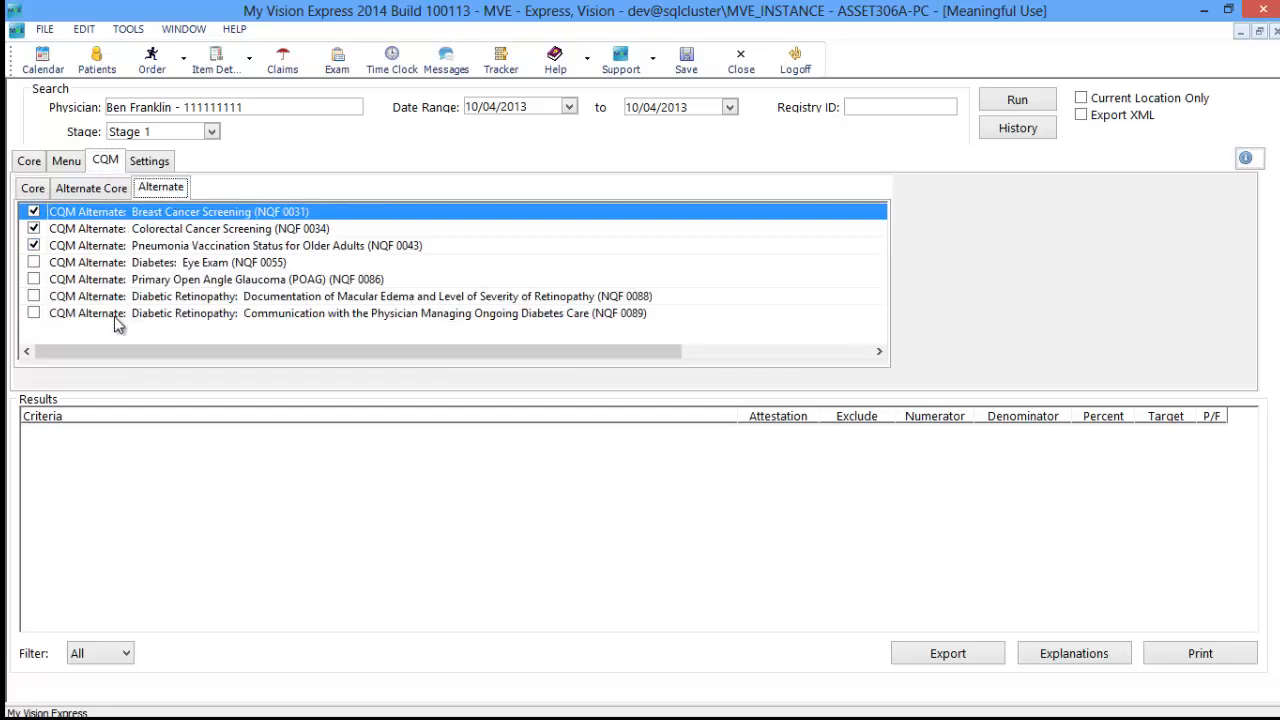
left_click(155, 166)
Check the stage and physician choices, and run the Stage 1 Meaningful Use report for 10/04/2013.
left_click(213, 132)
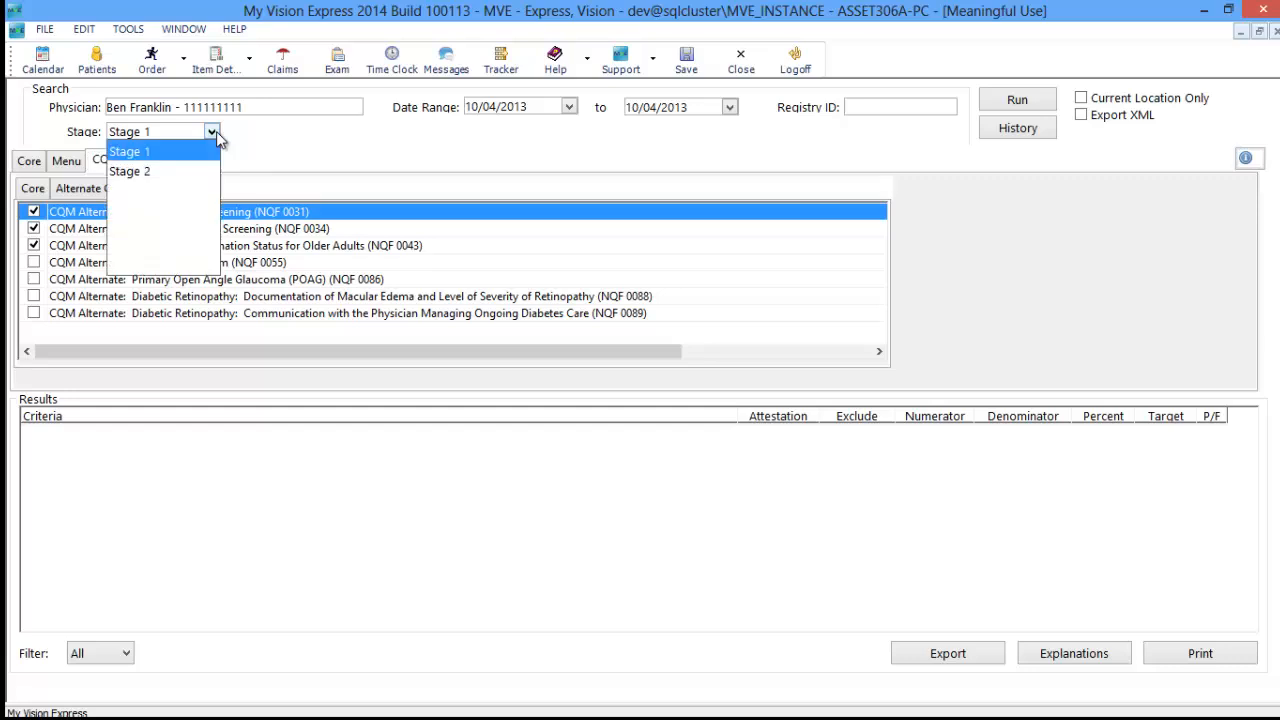
left_click(220, 132)
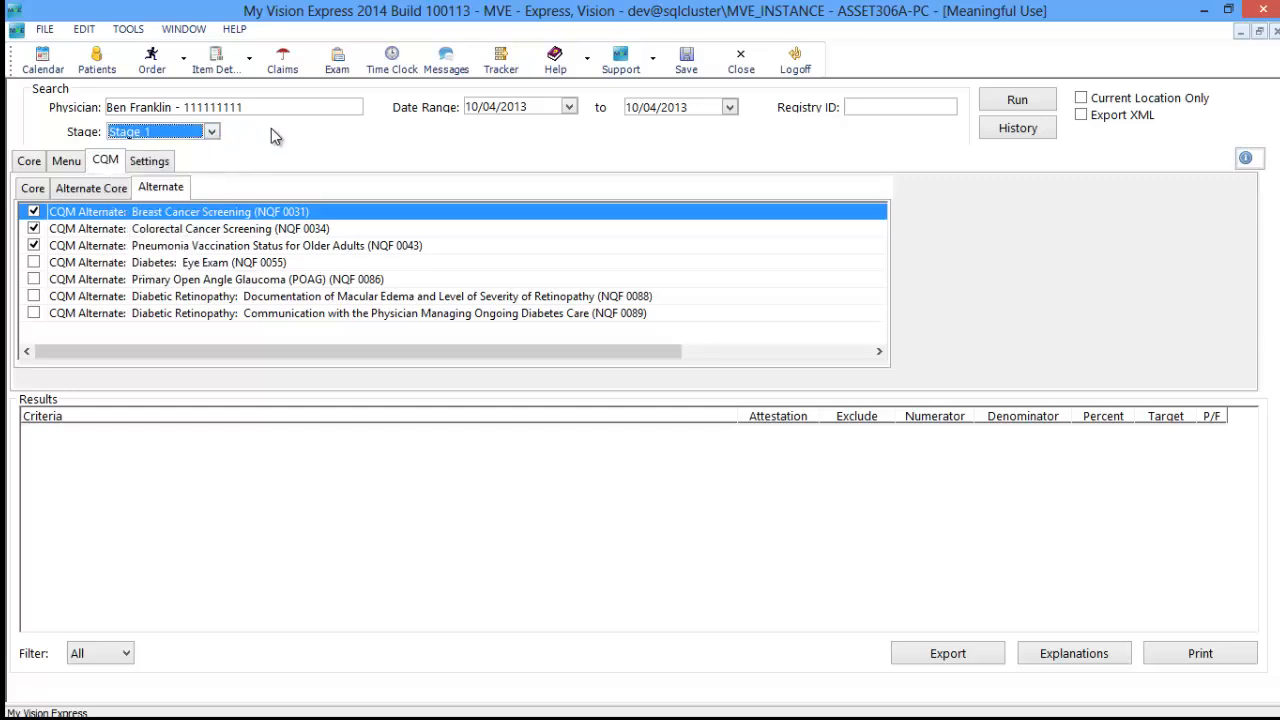
left_click(346, 109)
left_click(346, 109)
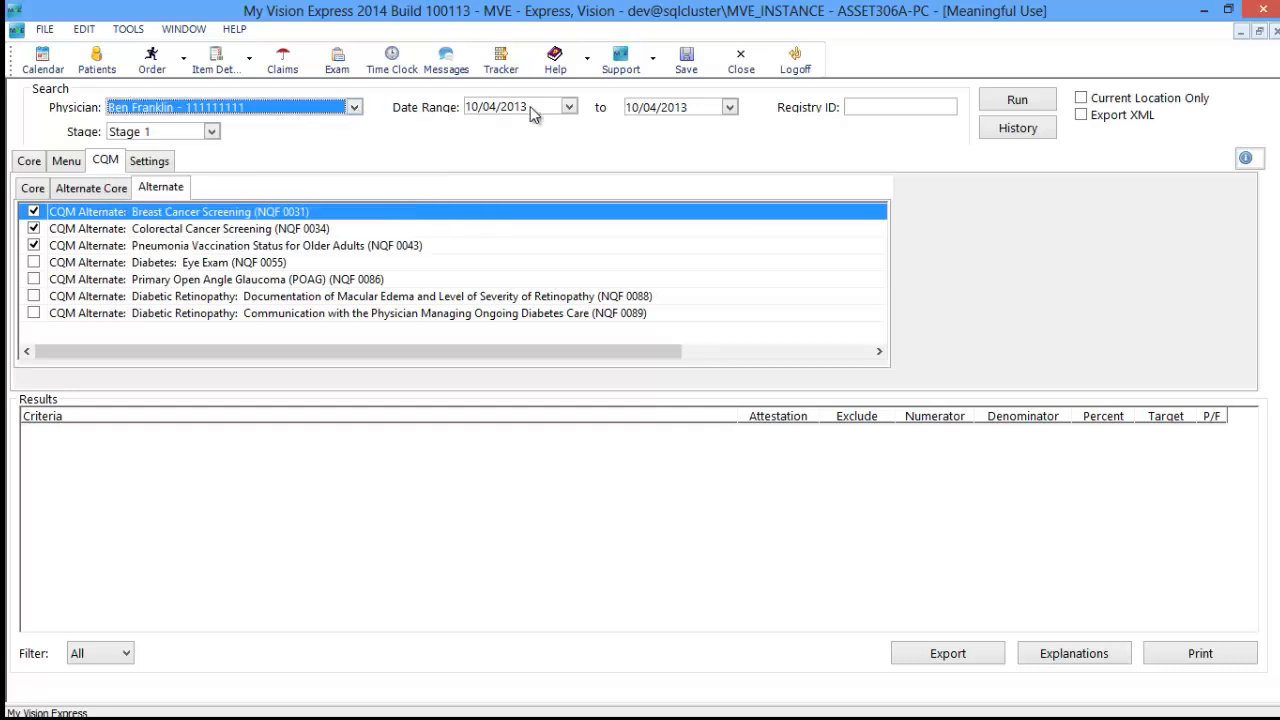
left_click(1034, 99)
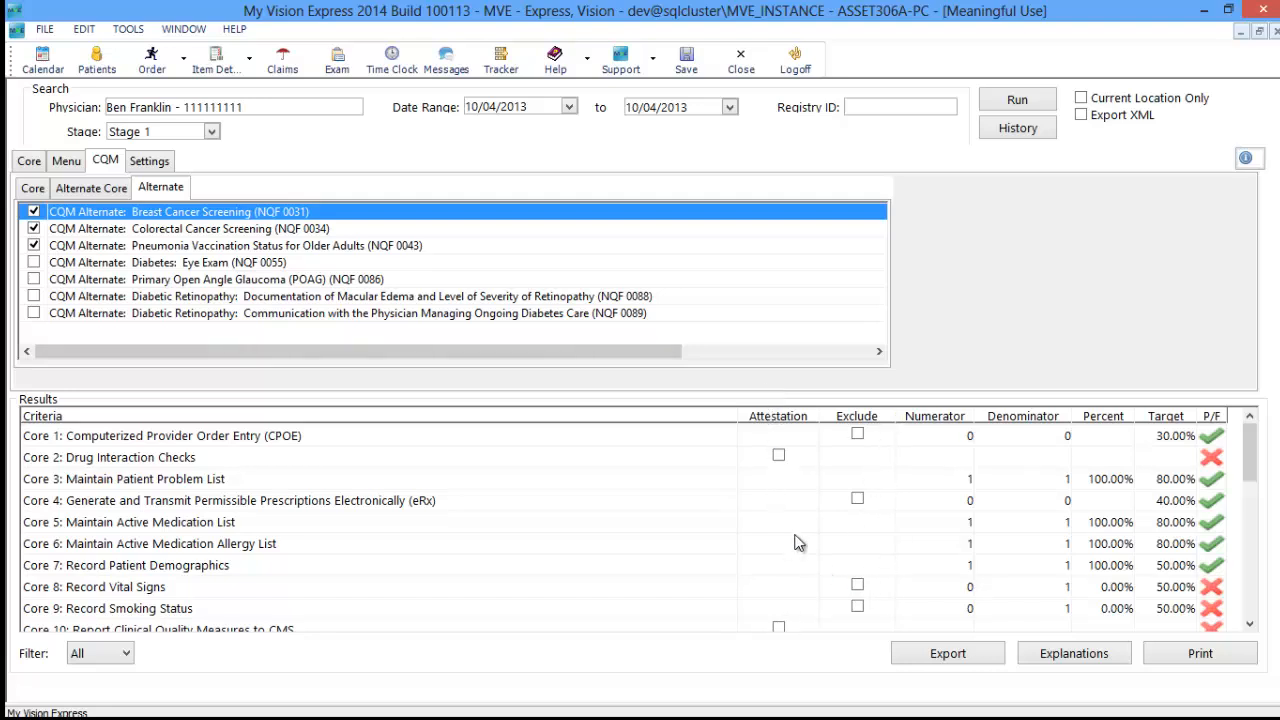
Attest to Core 2: Drug Interaction Checks and exclude Core 1: Computerized Provider Order Entry (CPOE) in the report results.
left_click(779, 459)
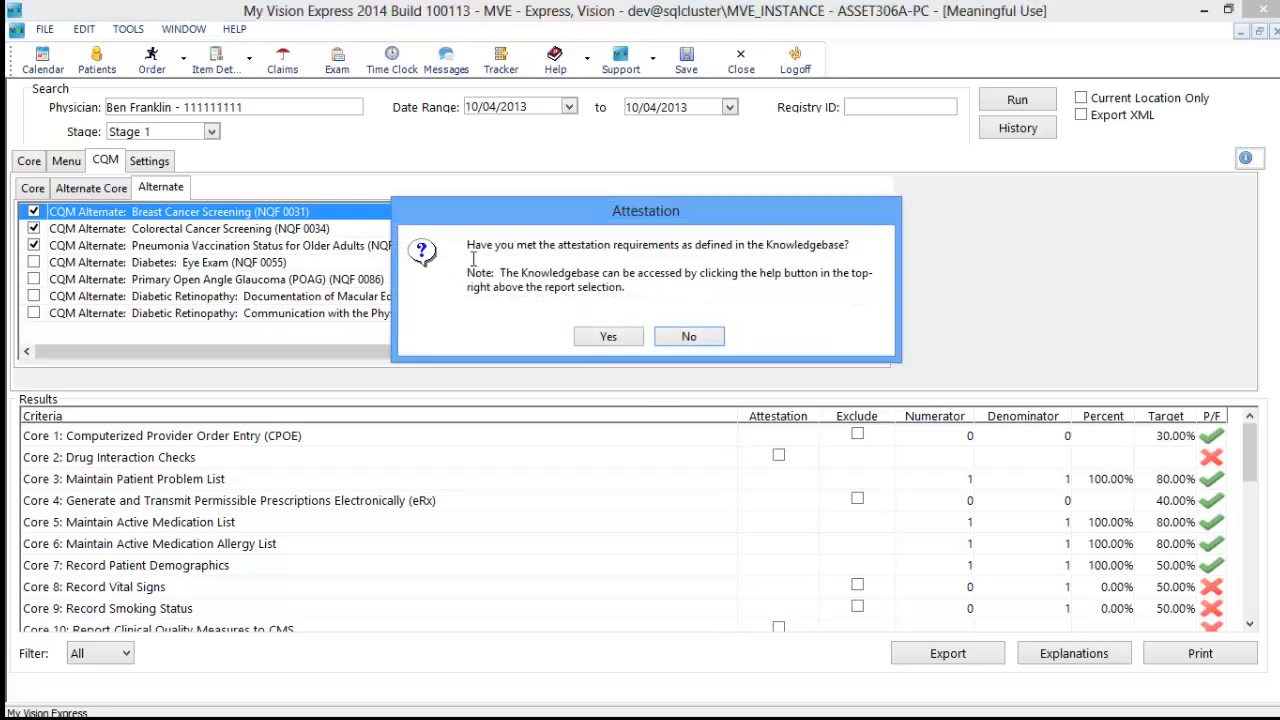
left_click(608, 337)
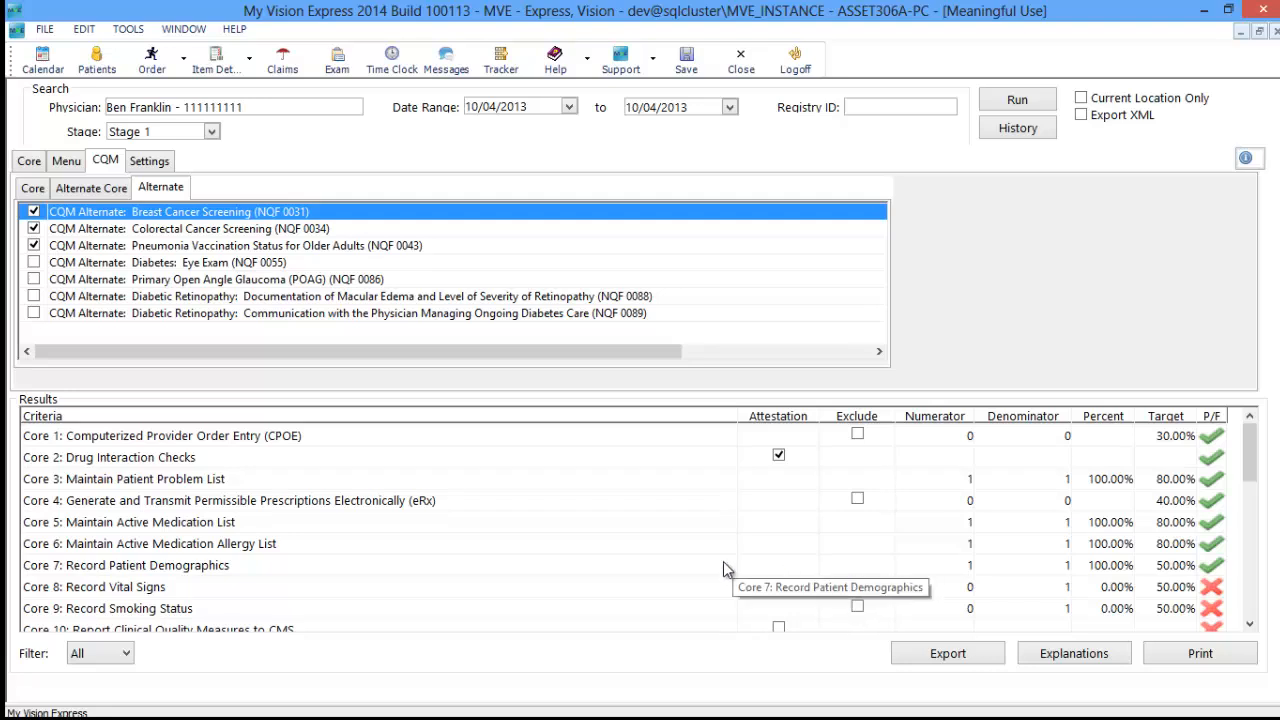
left_click(857, 438)
key("Return")
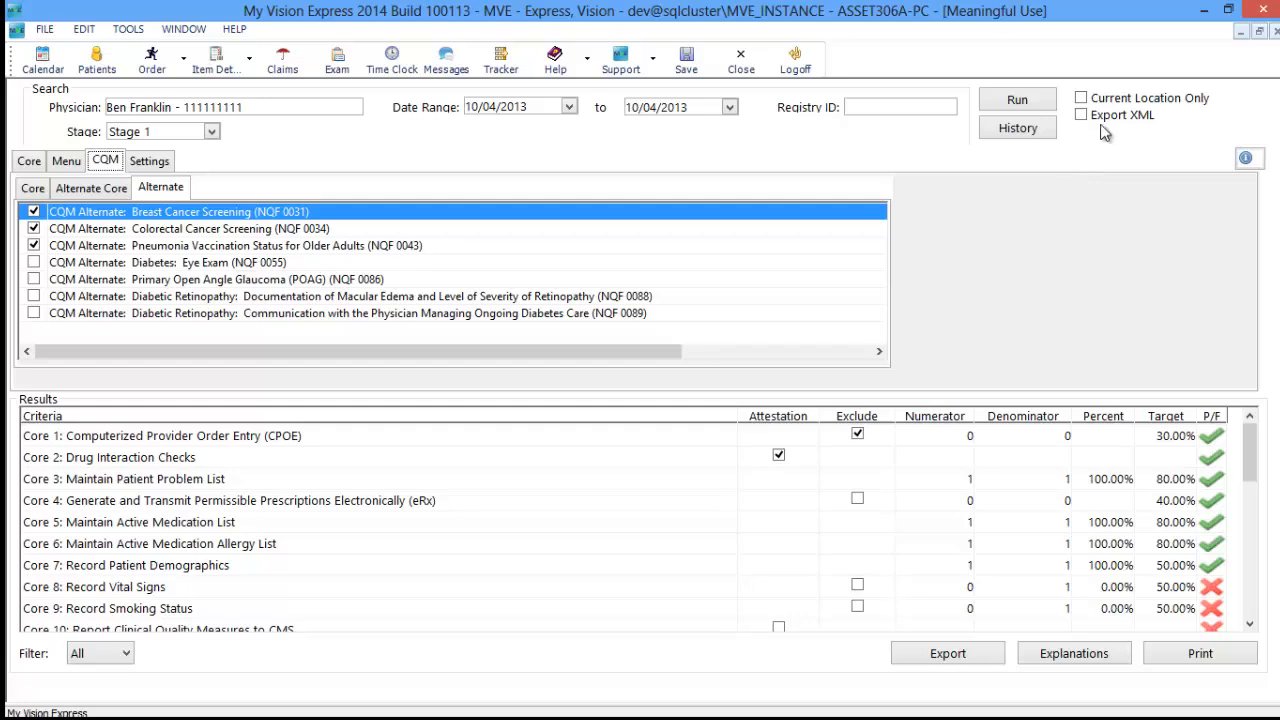
View the Meaningful Use report history and the results' filter options, without loading a past report or changing the filter.
left_click(1025, 134)
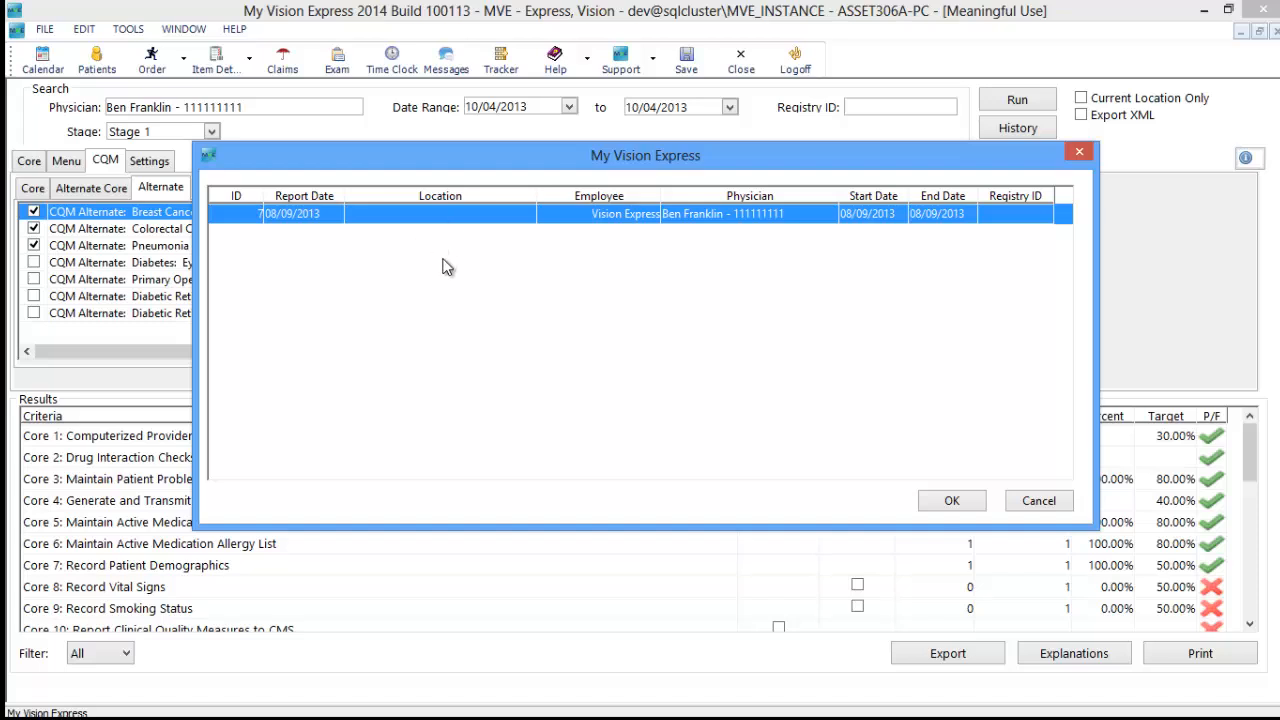
left_click(1032, 502)
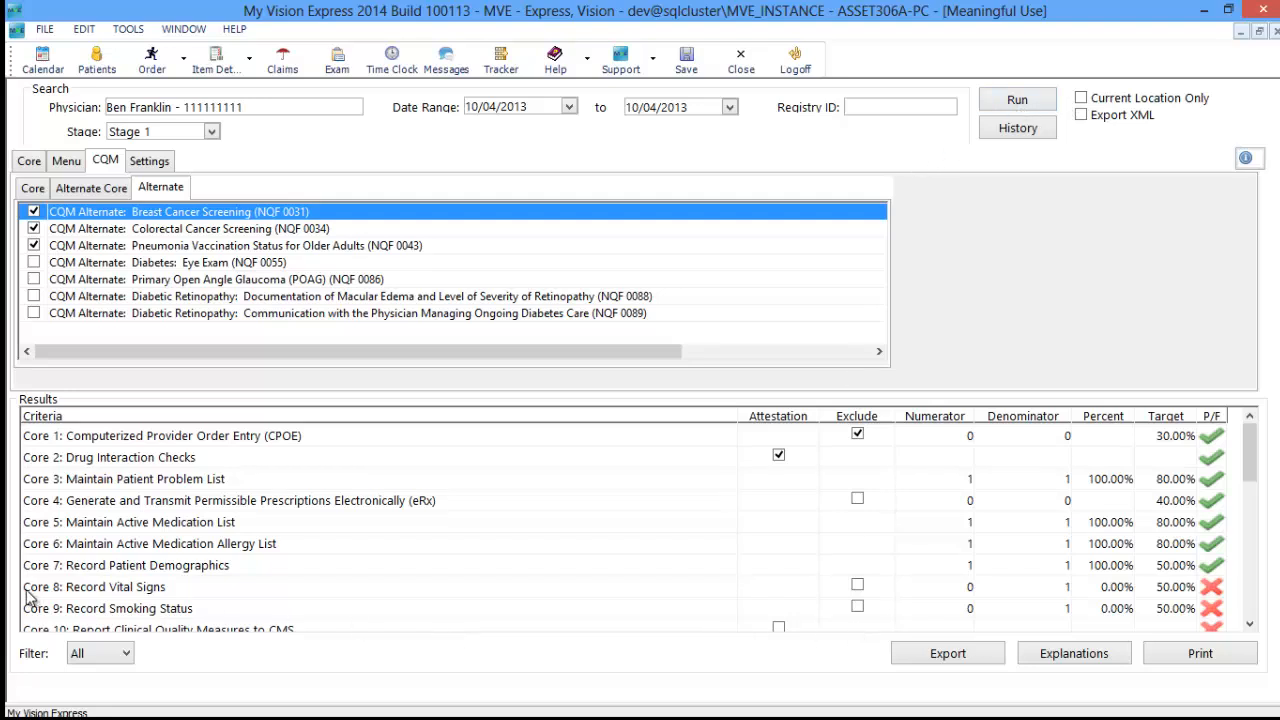
left_click(127, 655)
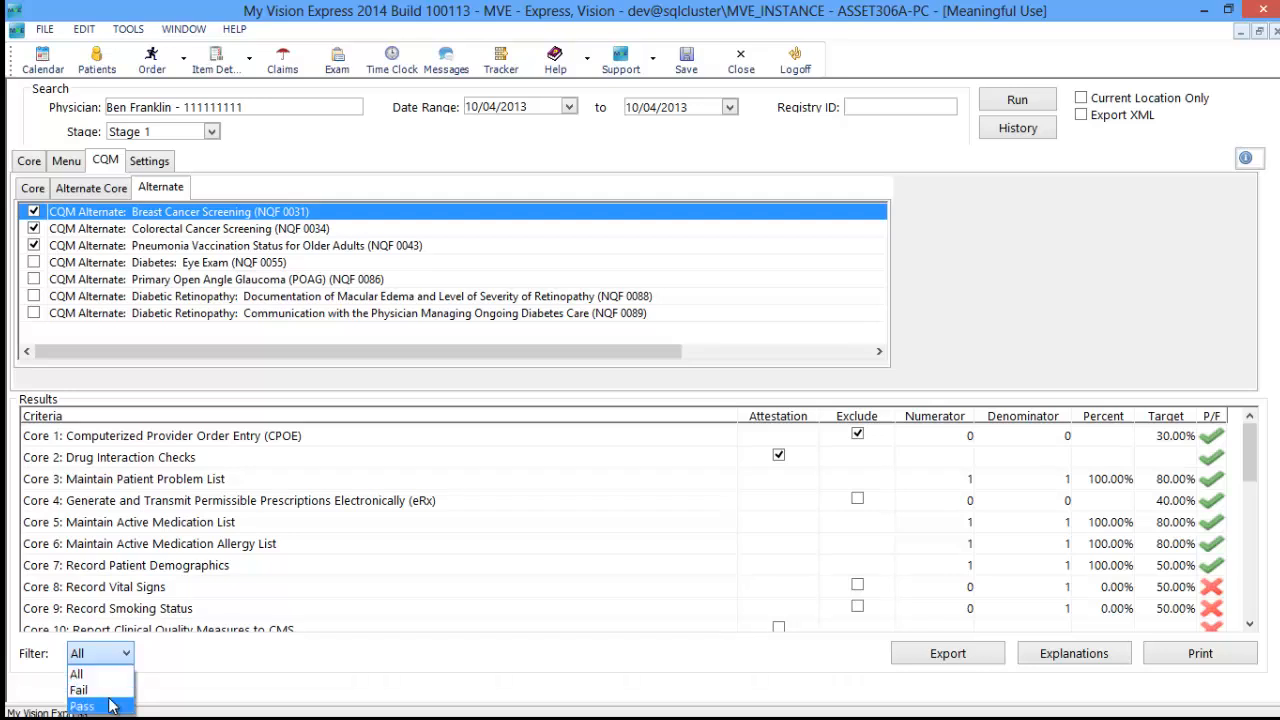
left_click(203, 676)
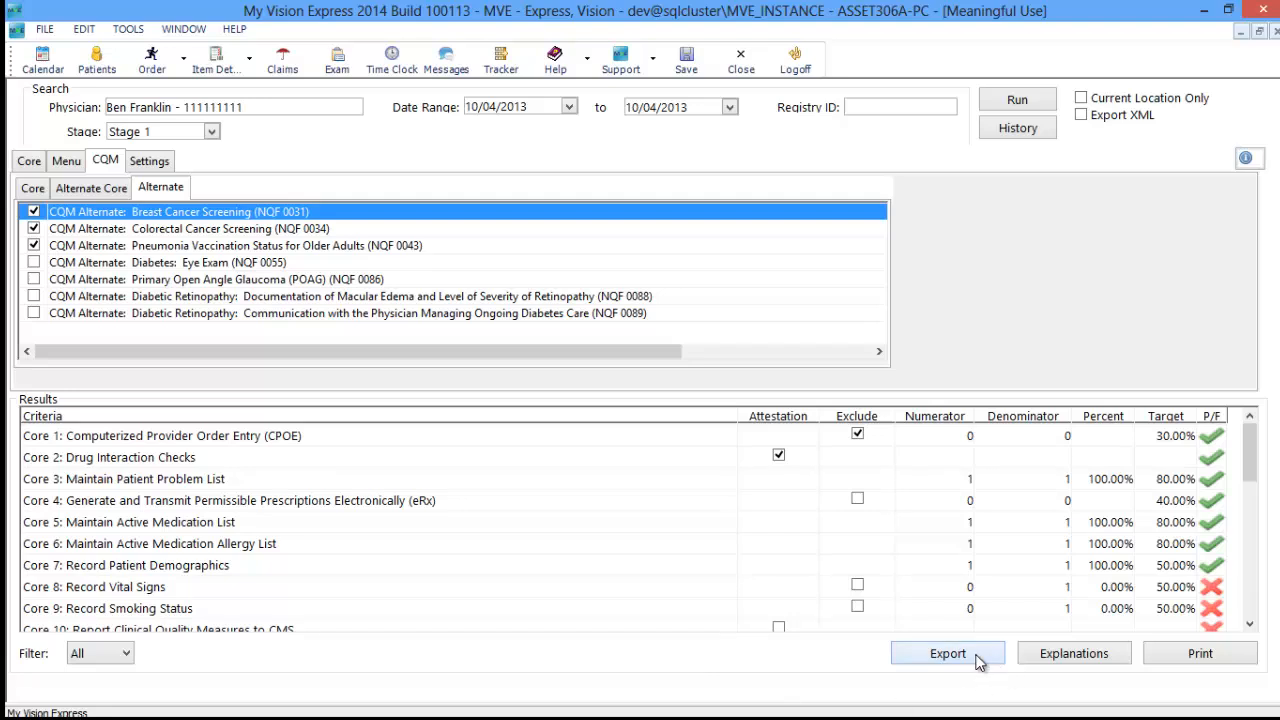
Read the Meaningful Use explanations for the patient under Core 8: Record Vital Signs, and close the window.
left_click(1043, 662)
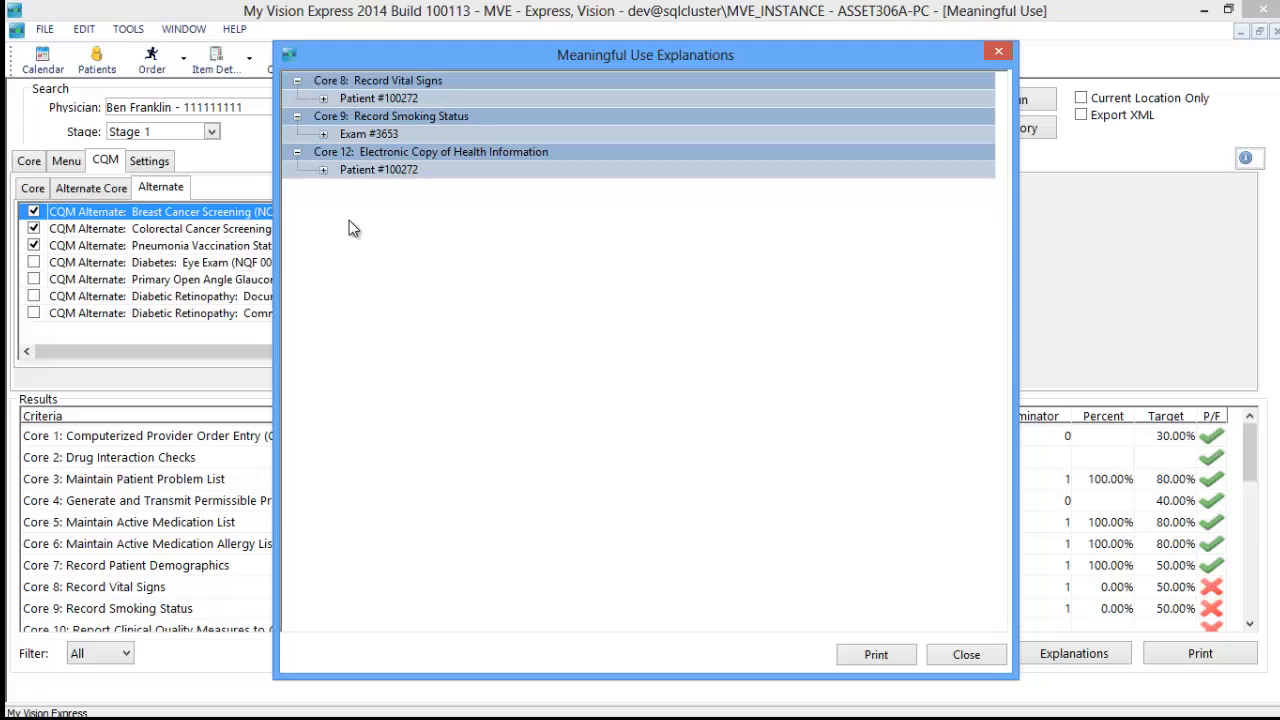
left_click(323, 98)
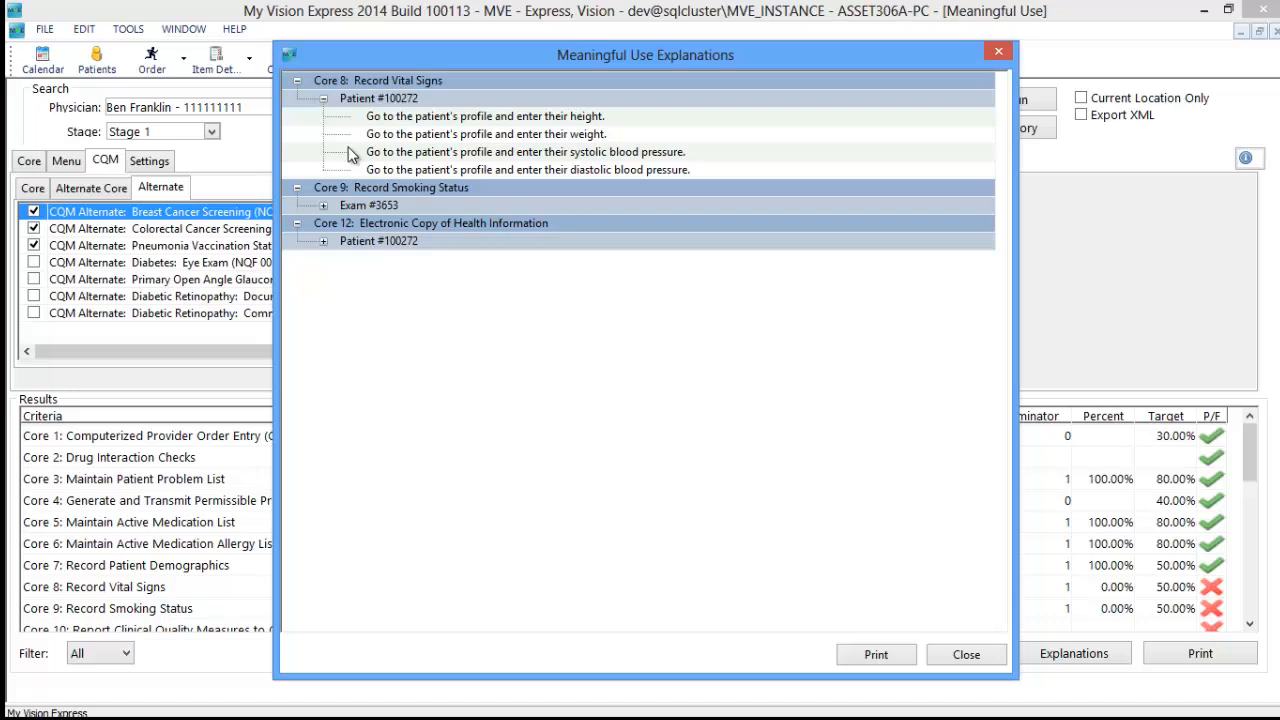
left_click(963, 657)
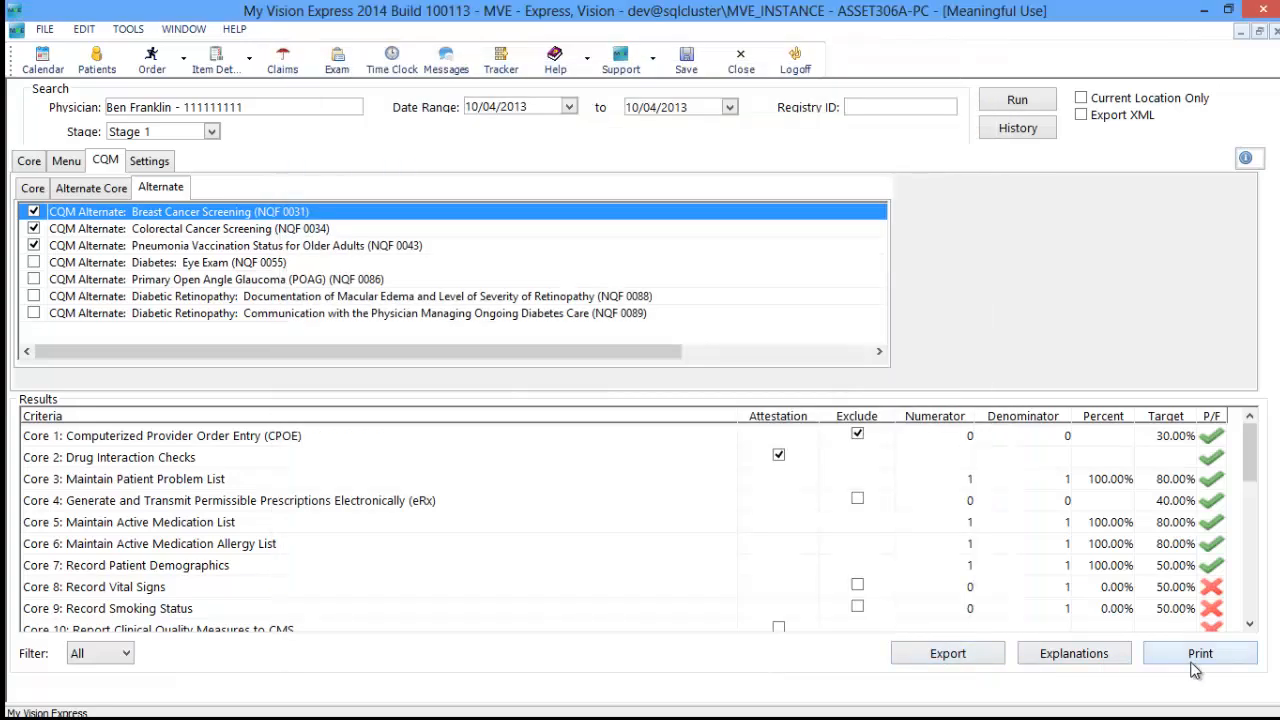